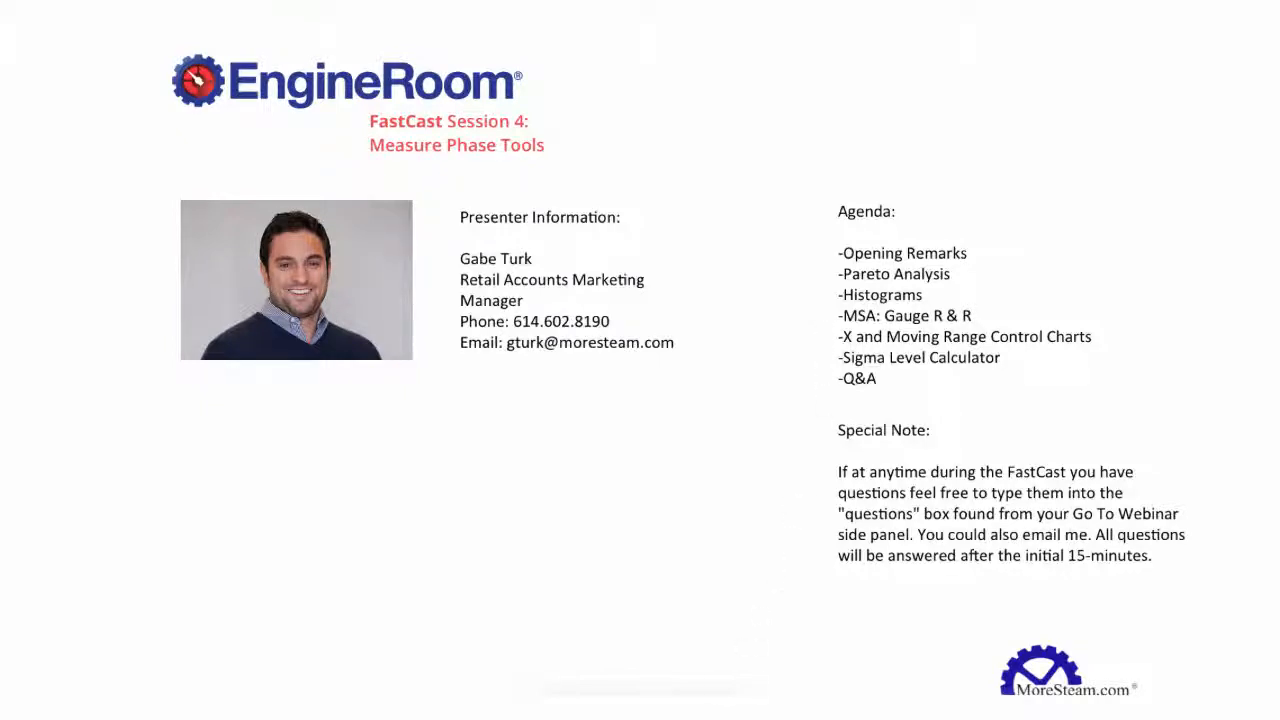
- Switch to EngineRoom, open the FastCast 4: Measure Tools project, and create and open a new empty data source
click(728, 704)
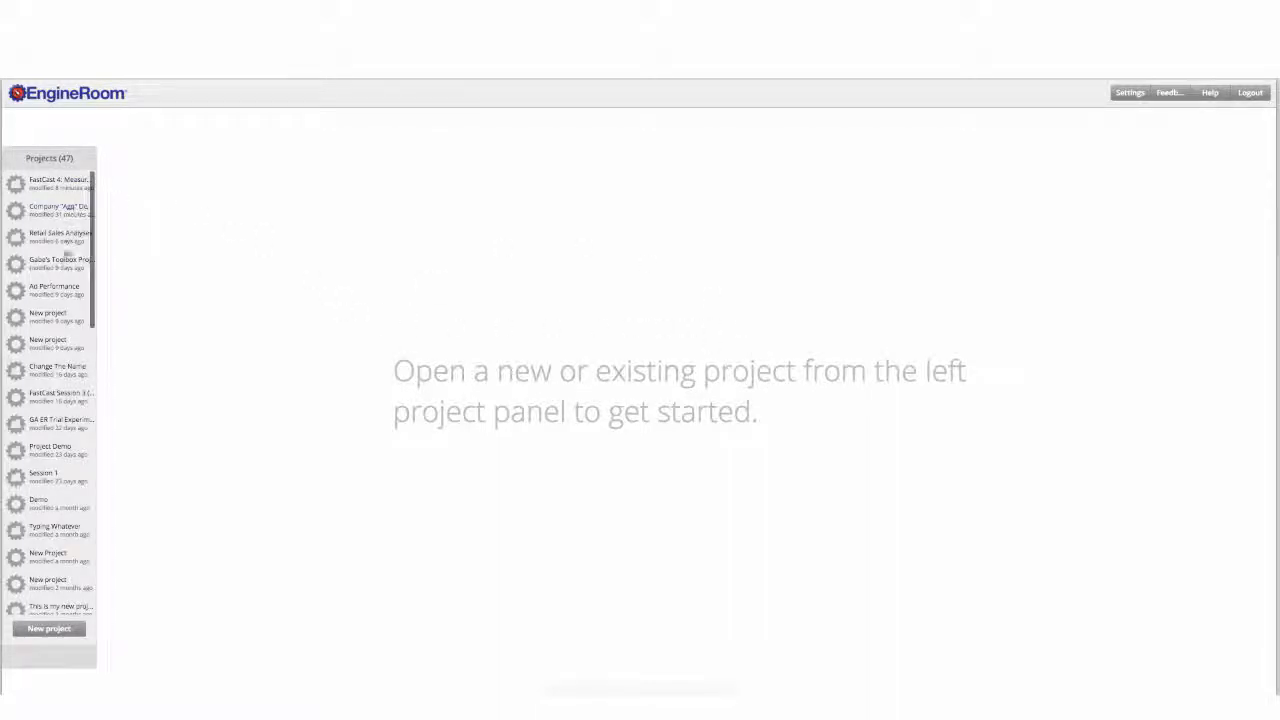
click(66, 191)
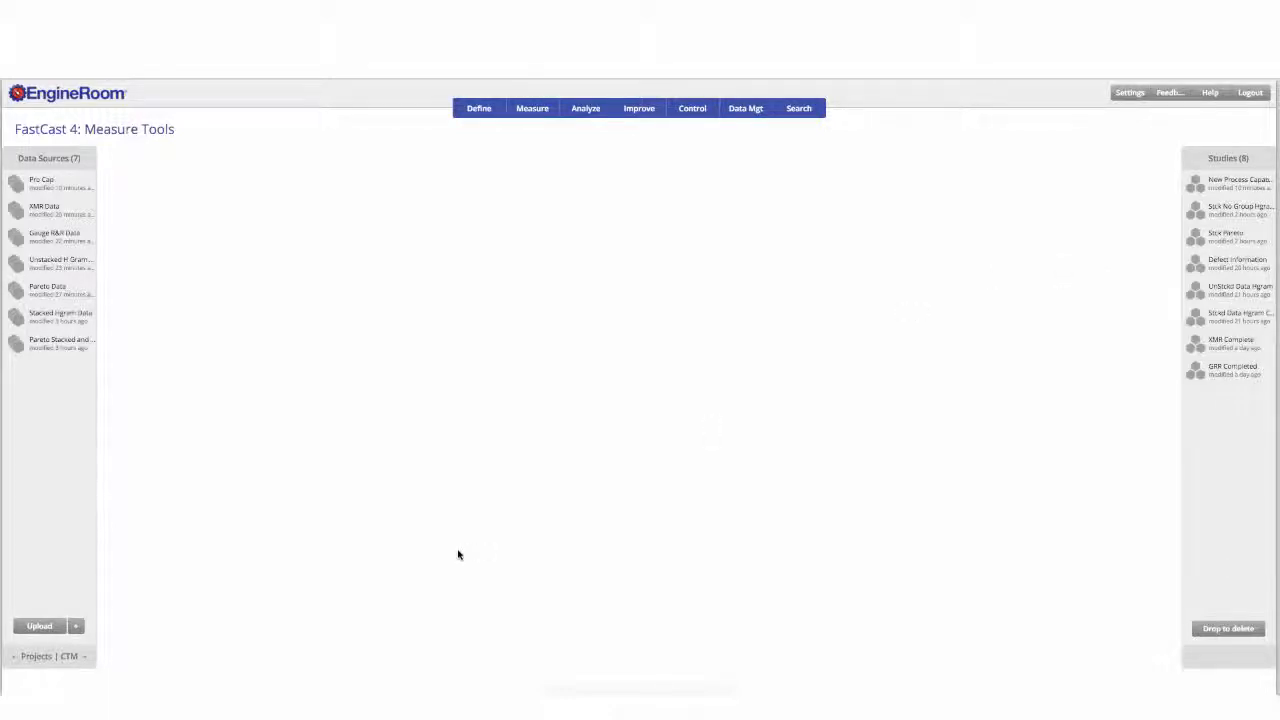
click(77, 627)
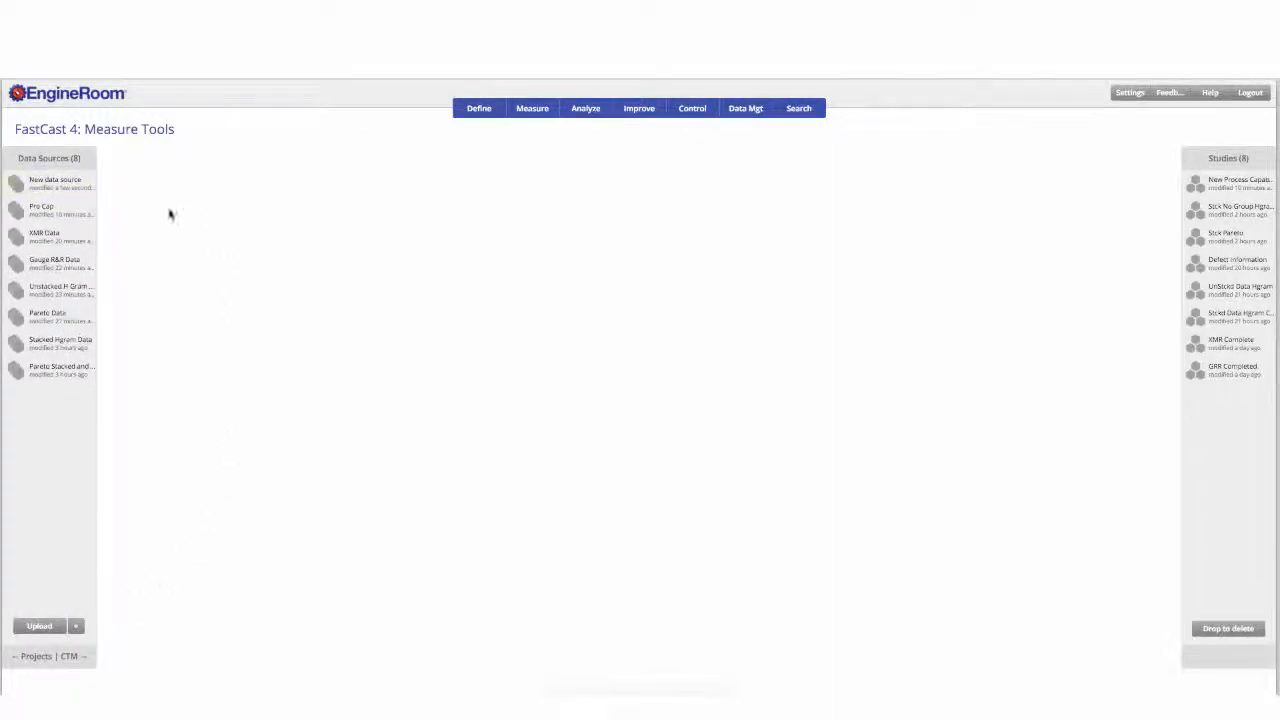
click(64, 189)
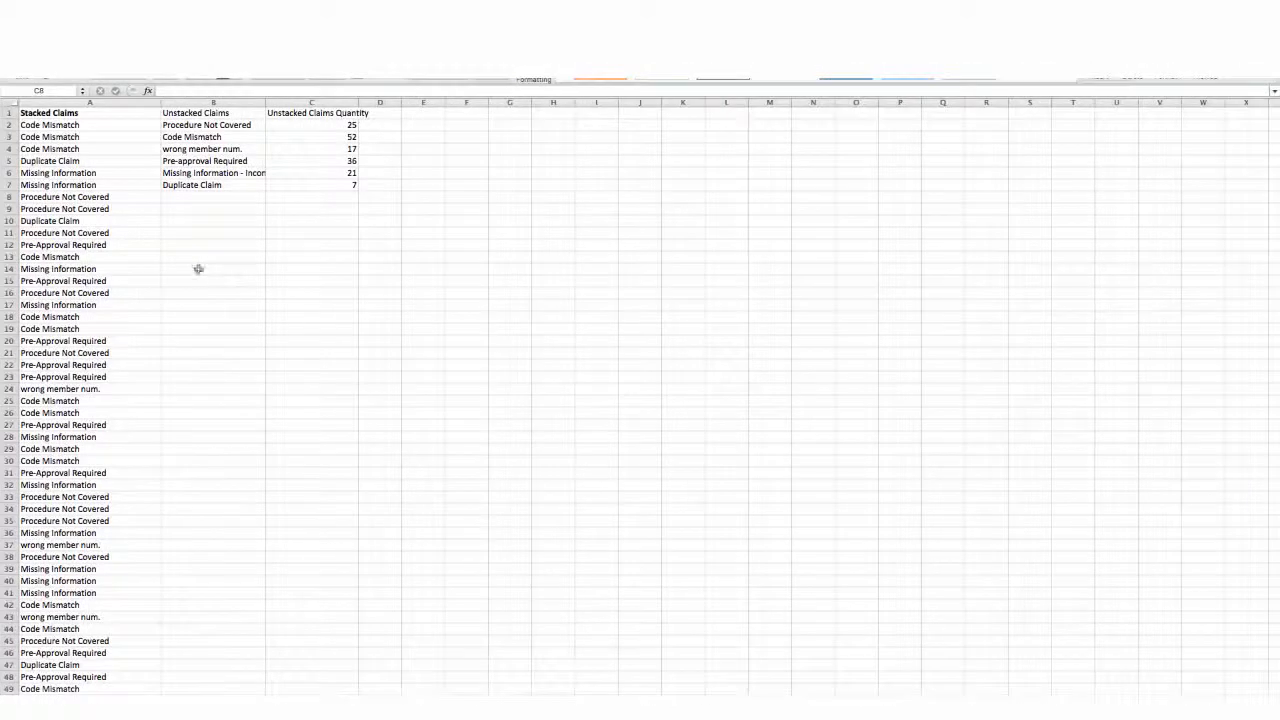
- Copy all the claims data in columns A to C of the Excel sheet, headers included, into the empty EngineRoom data source
click(510, 269)
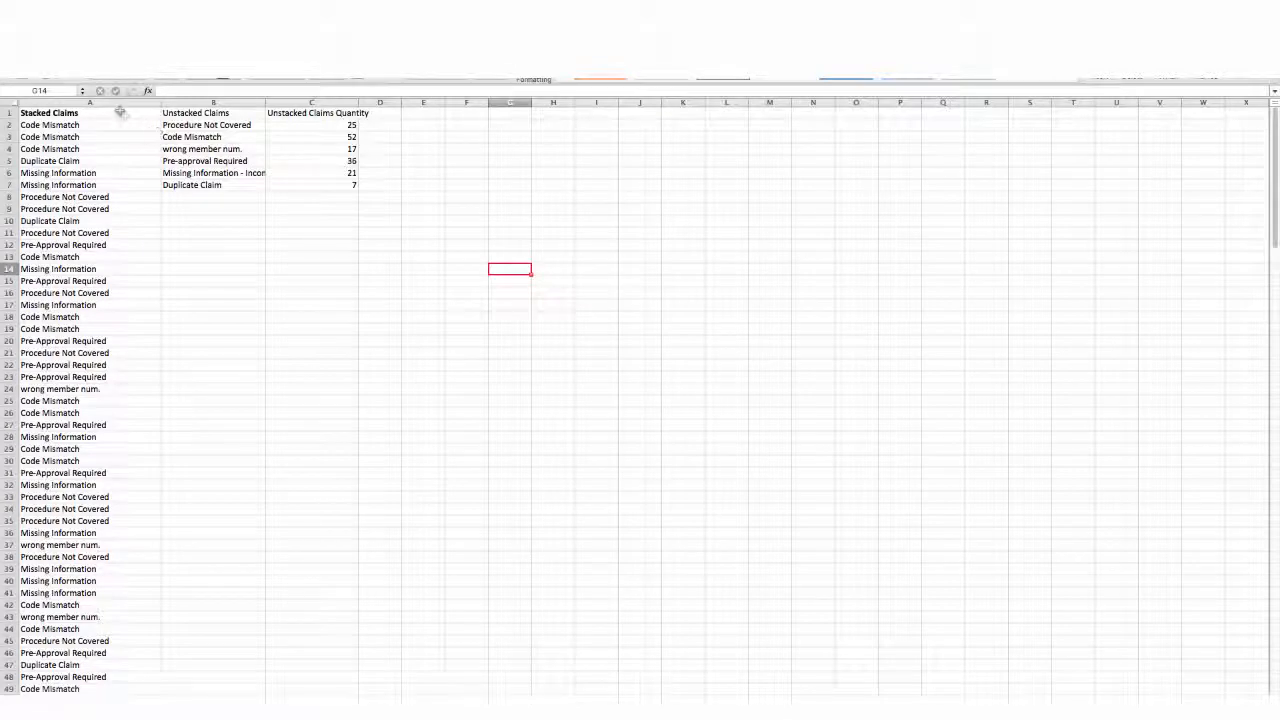
click(109, 112)
key(ctrl+shift+End)
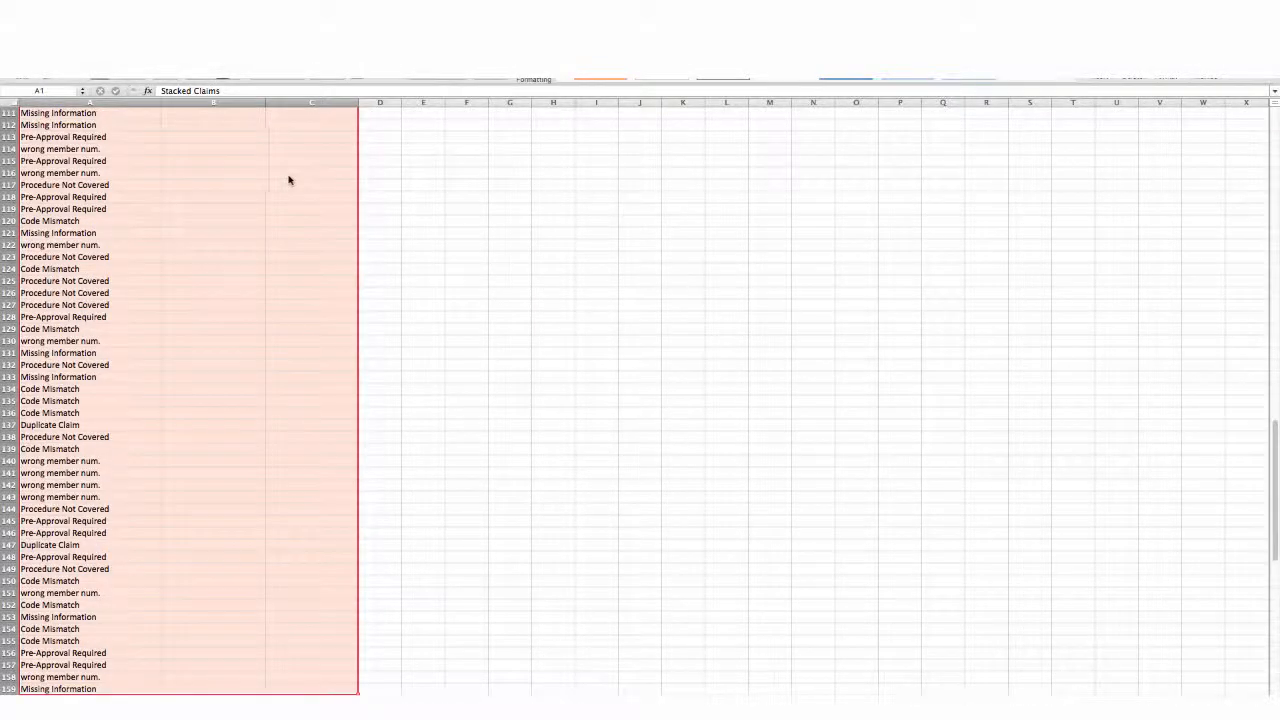
scroll(289, 177, up, 20)
key(ctrl+Left)
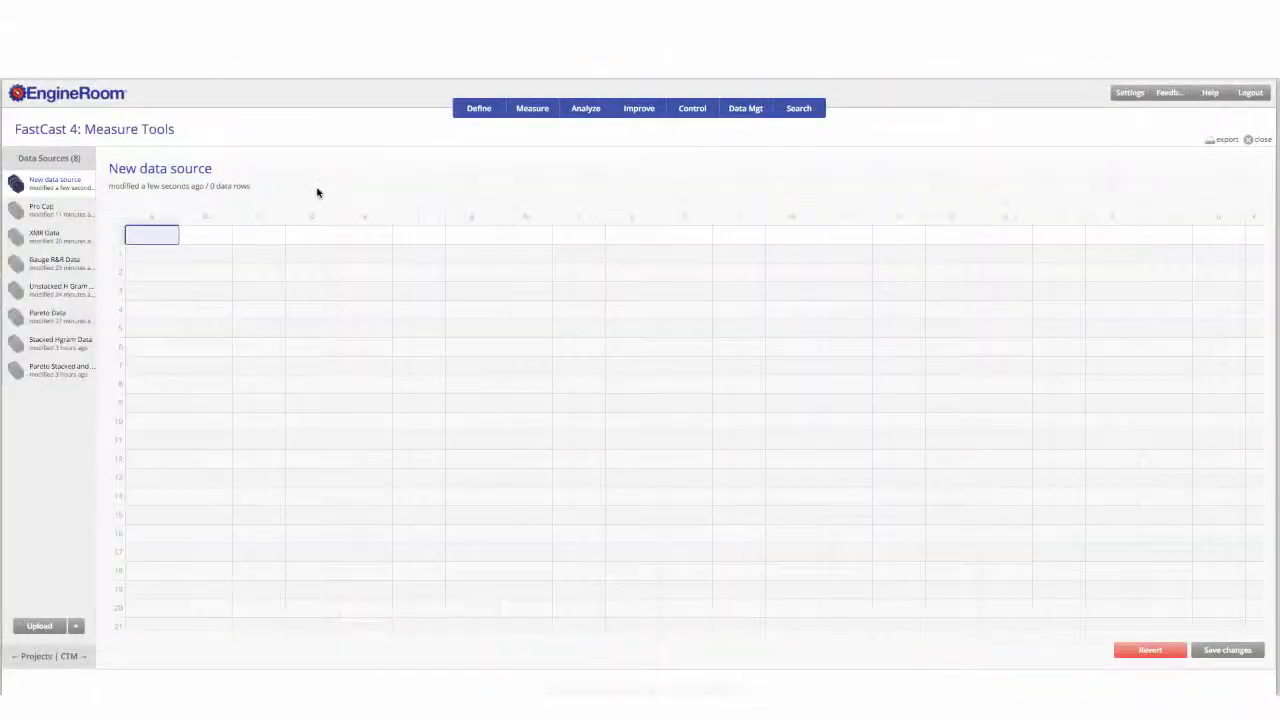
double_click(169, 236)
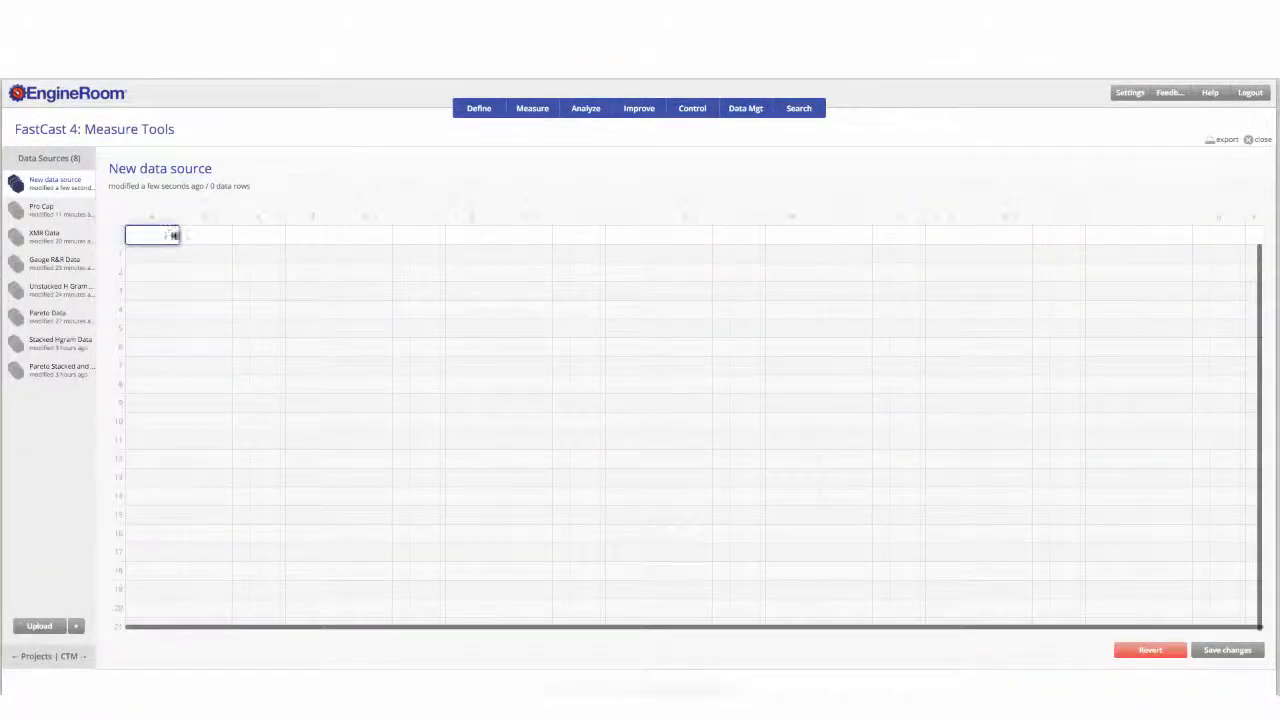
key(ctrl+v)
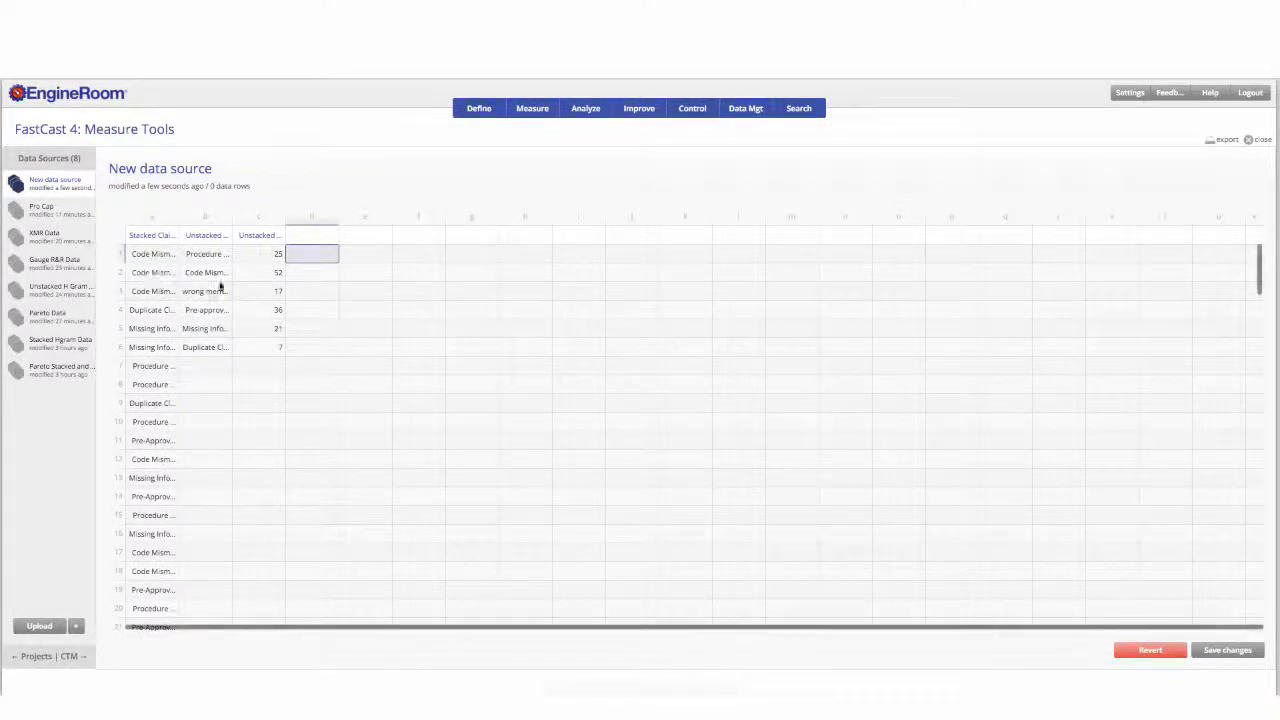
- Rename the data source as Pareto Analysis Data, save it, and close it after widening its columns
click(180, 170)
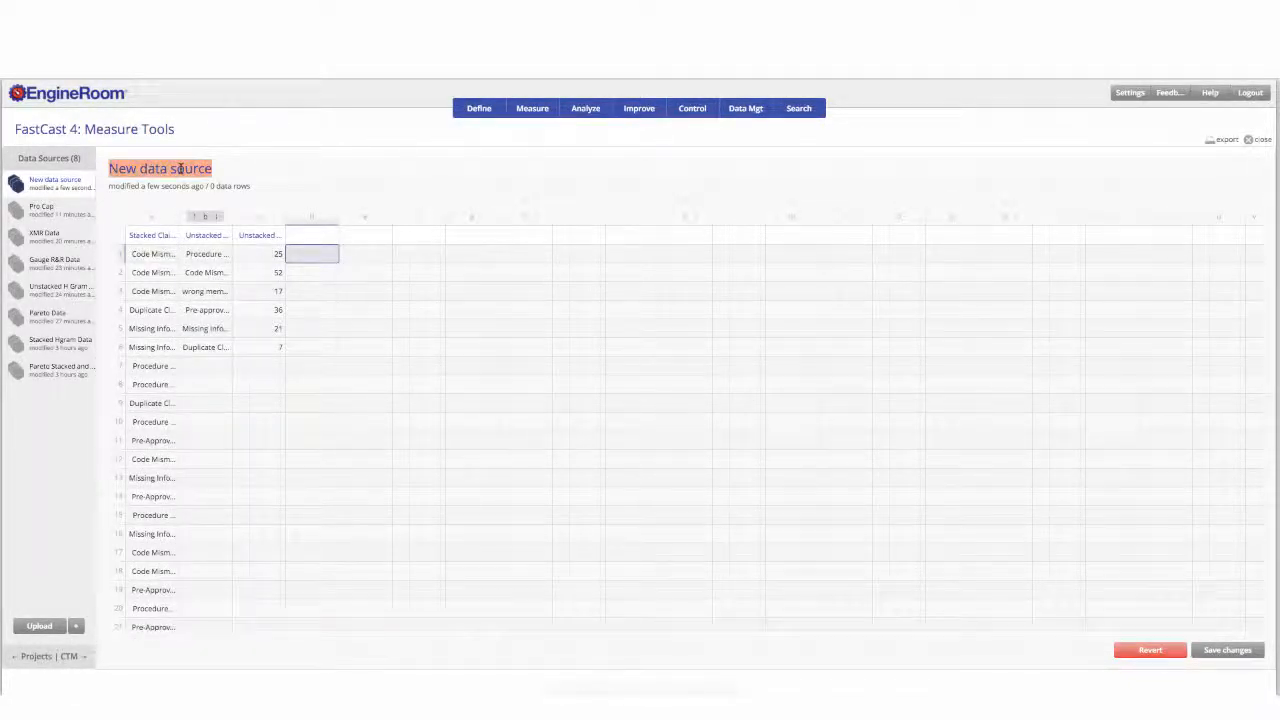
text(Pareto)
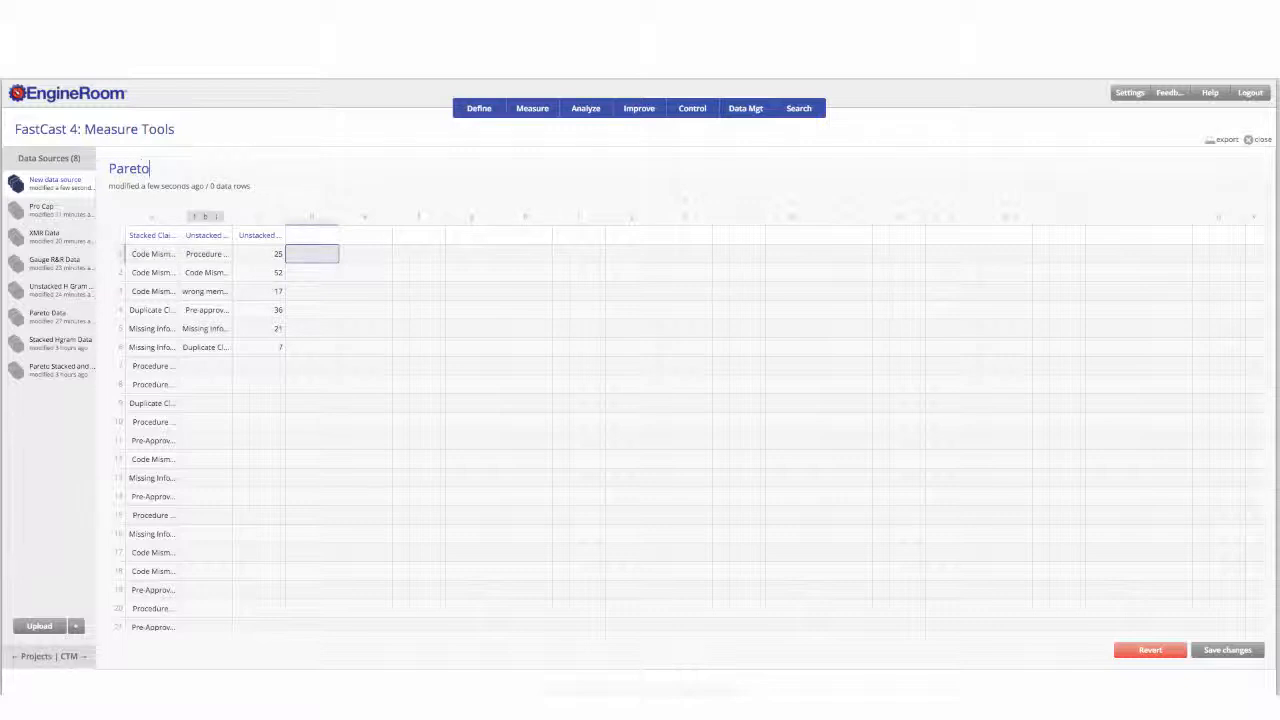
text( Analysis Data)
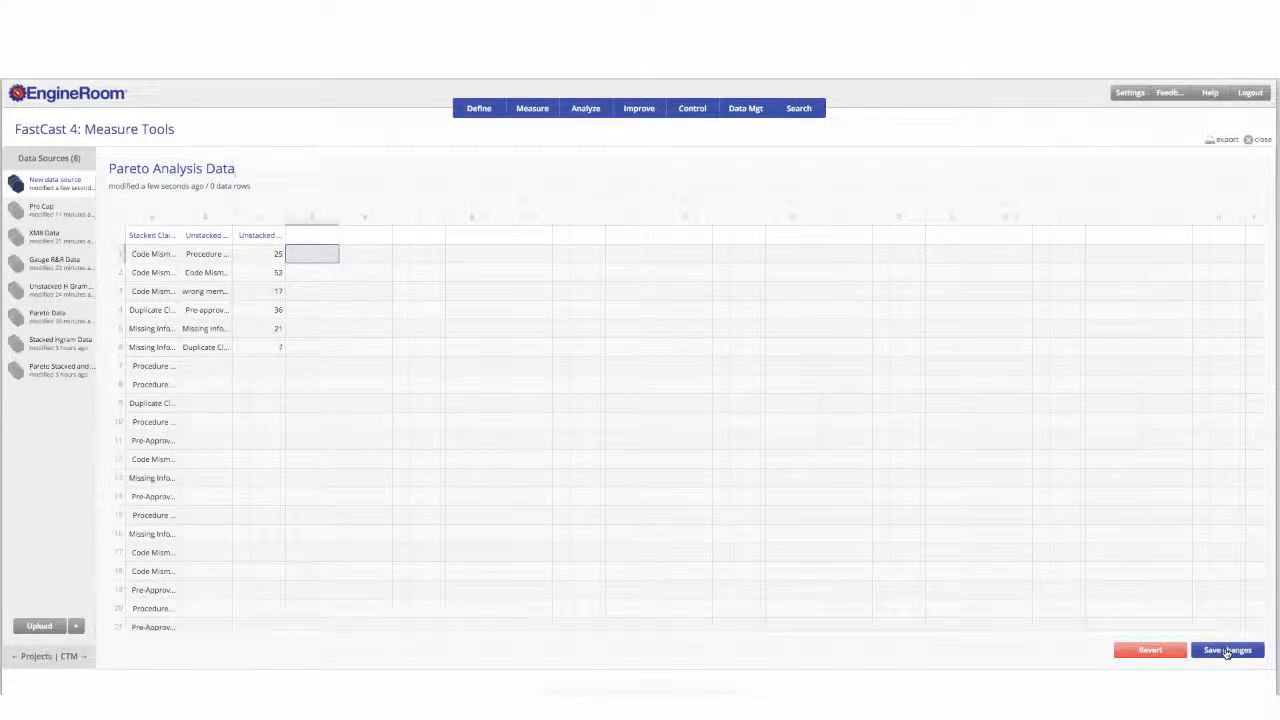
click(1227, 652)
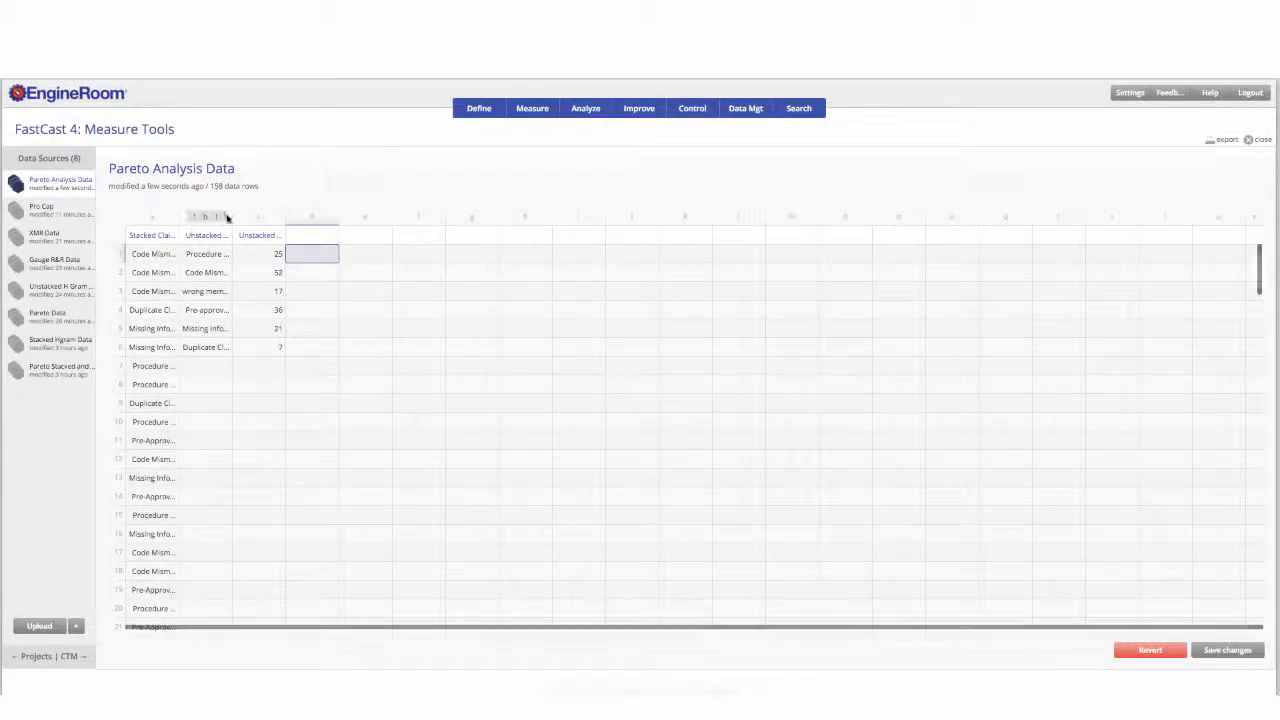
mouse_move(231, 215)
mouse_down()
mouse_move(249, 216)
mouse_move(226, 215)
mouse_up()
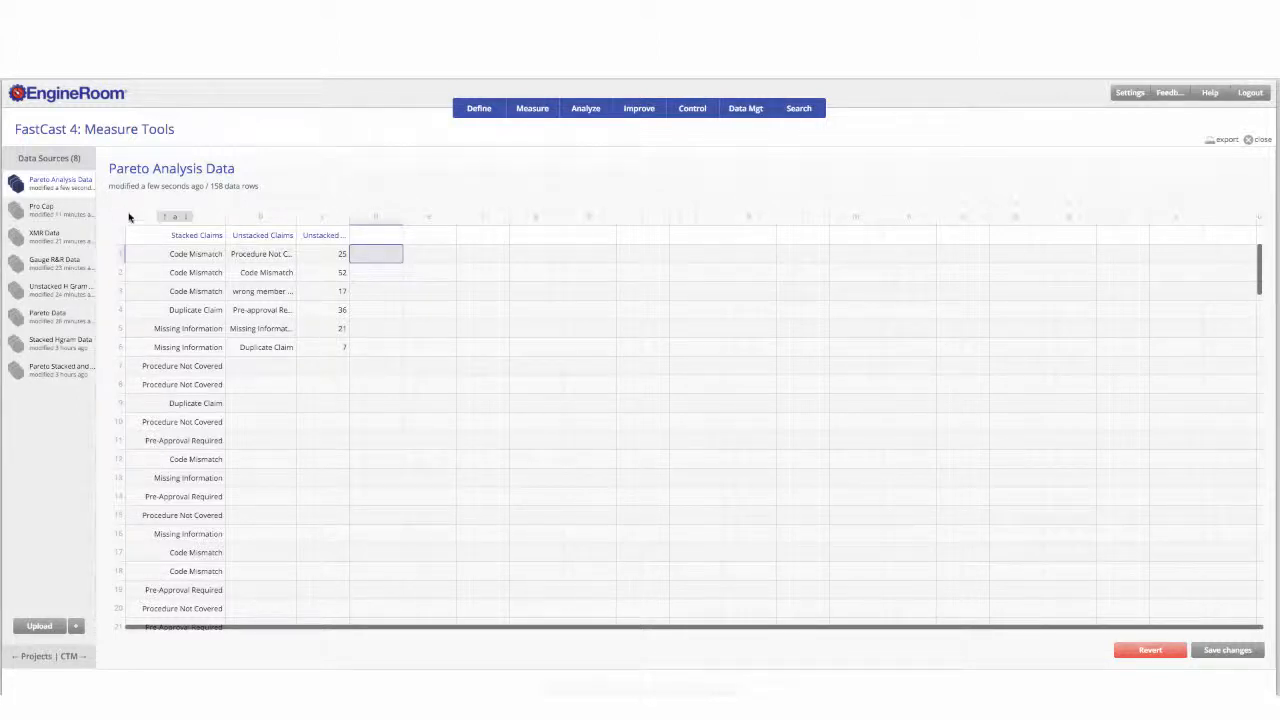
click(80, 191)
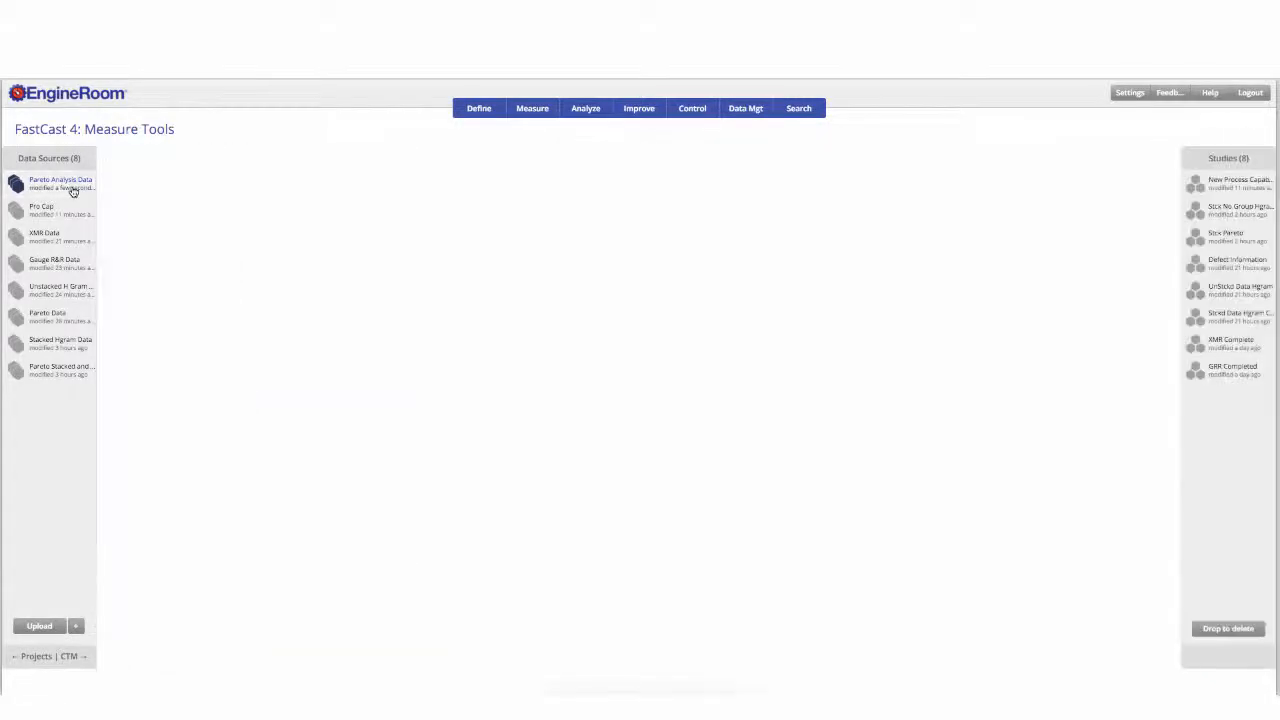
- Create a Pareto Analysis study with Stacked Claims as the categories variable, and enlarge its results window before closing it
click(536, 118)
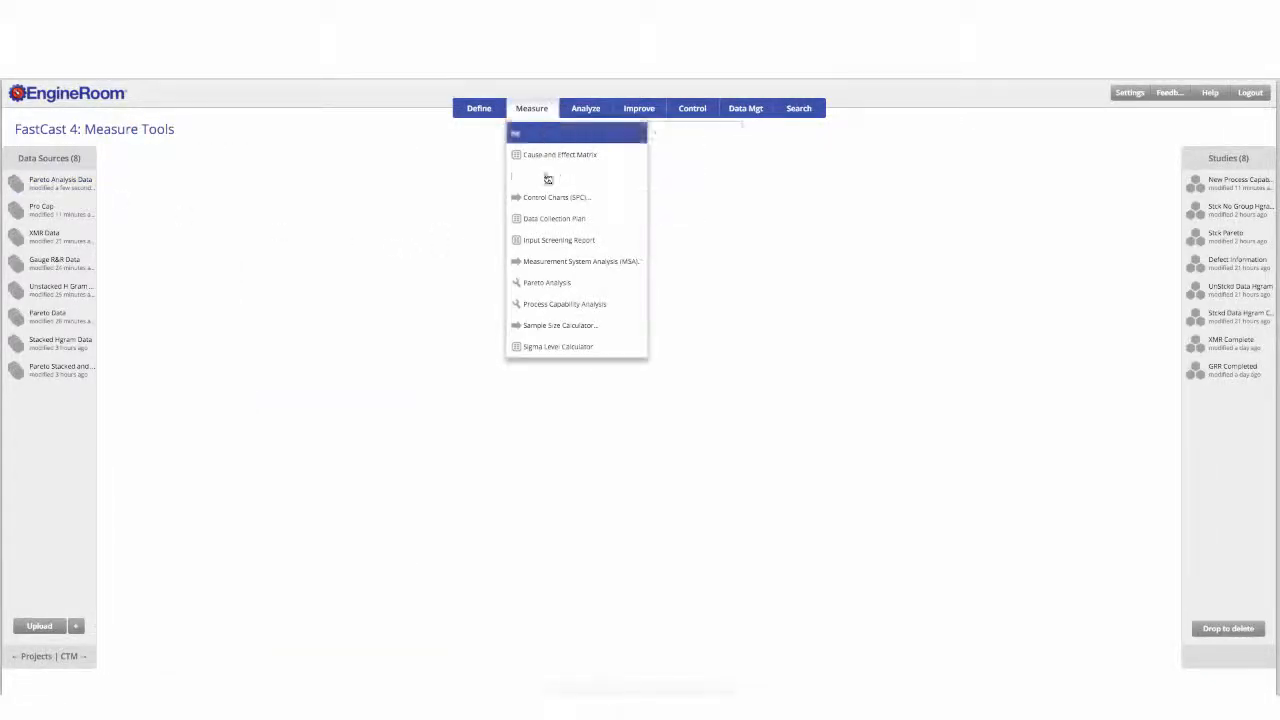
click(551, 285)
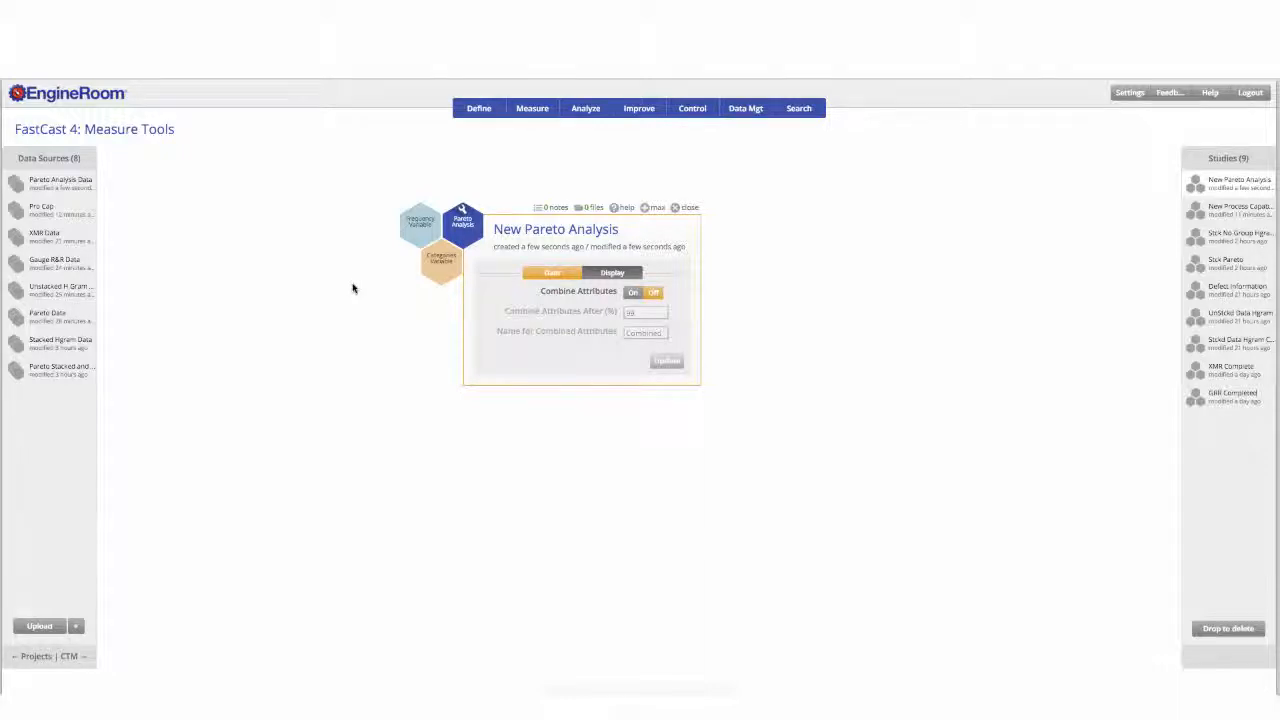
click(62, 187)
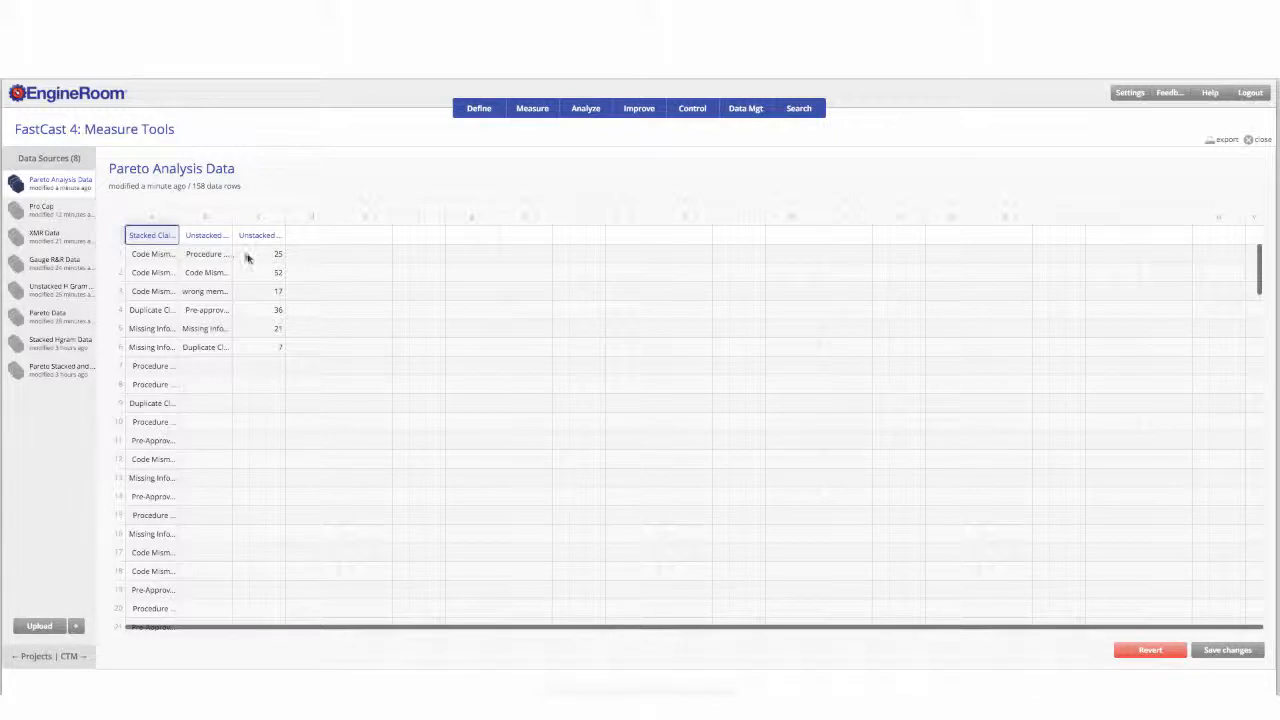
click(75, 191)
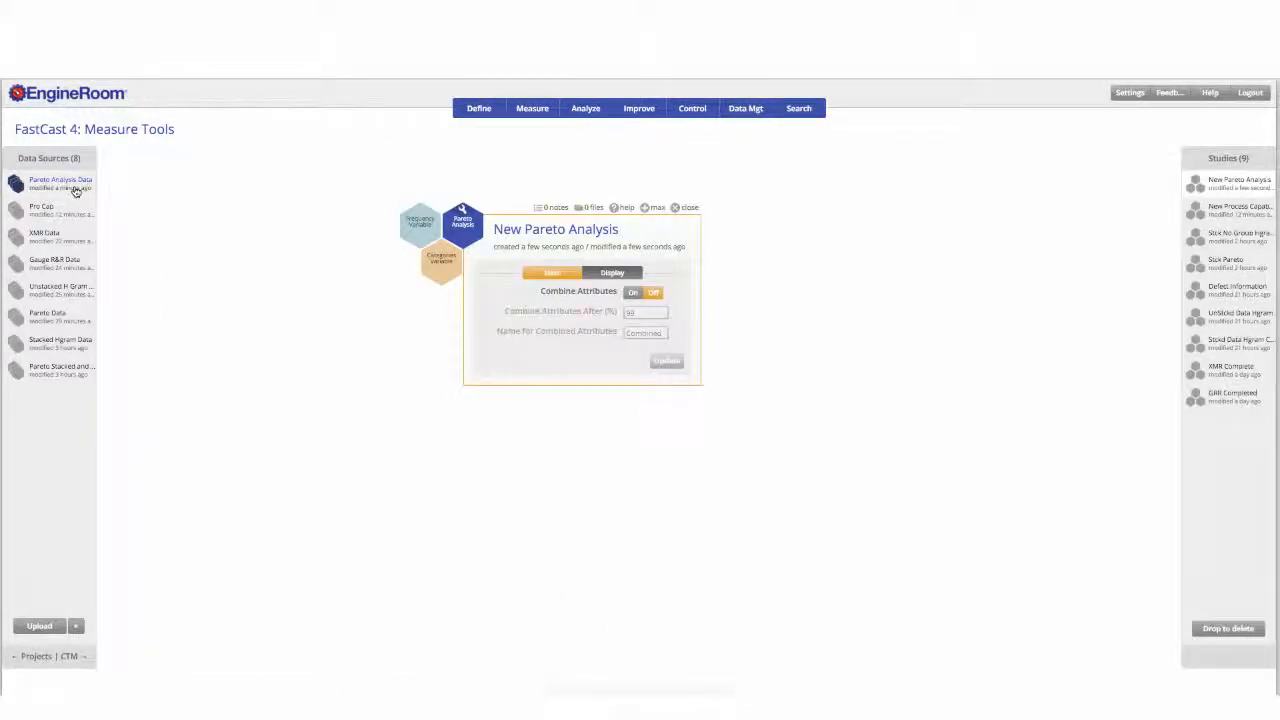
mouse_move(75, 191)
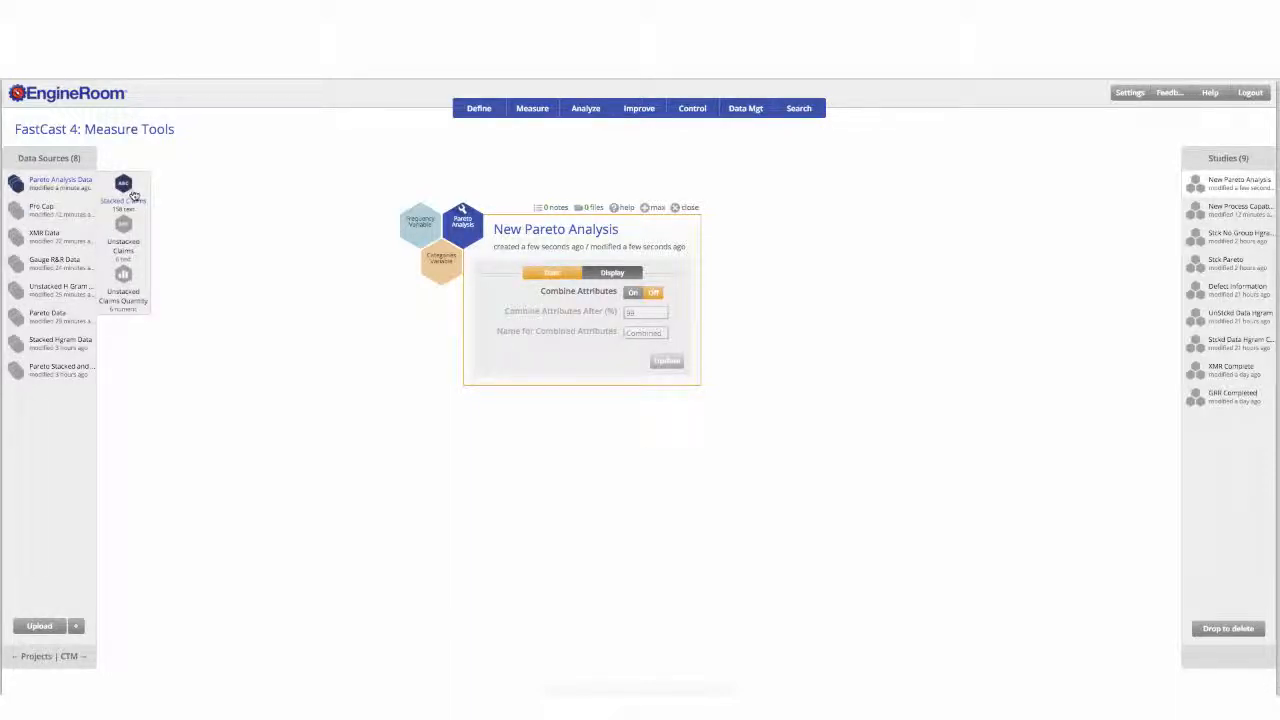
drag(135, 205, 447, 268)
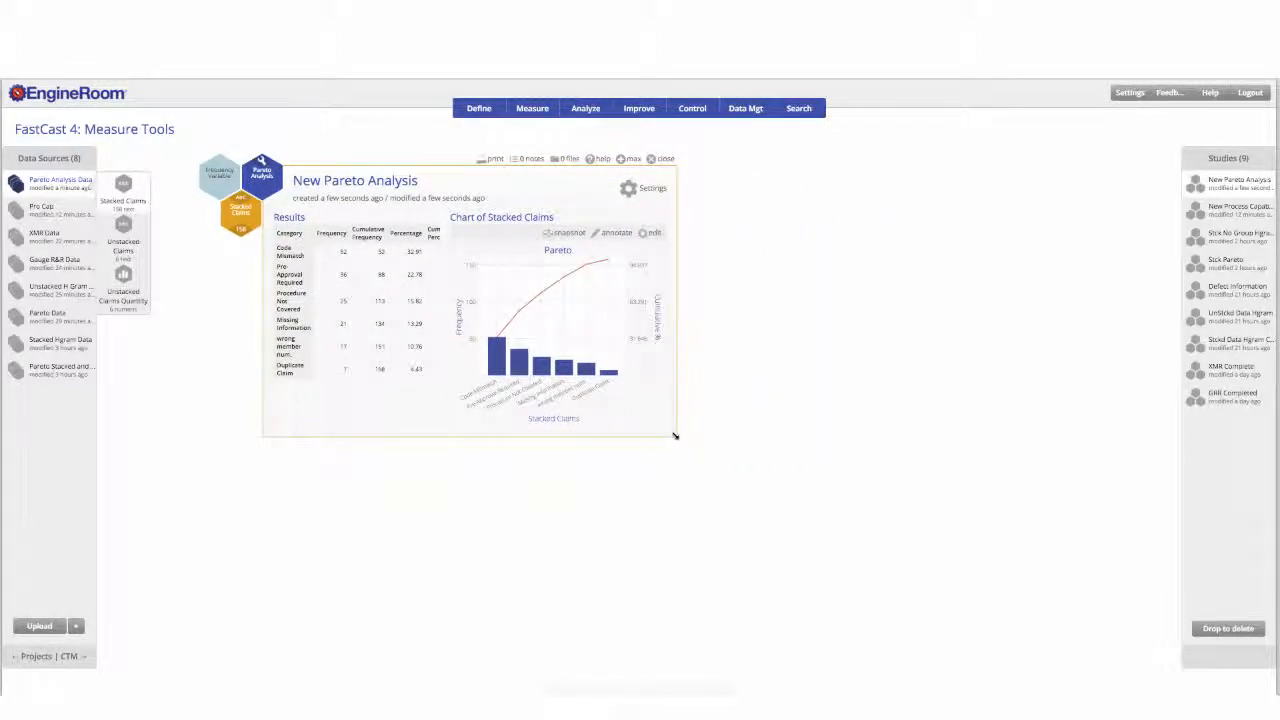
drag(675, 436, 912, 570)
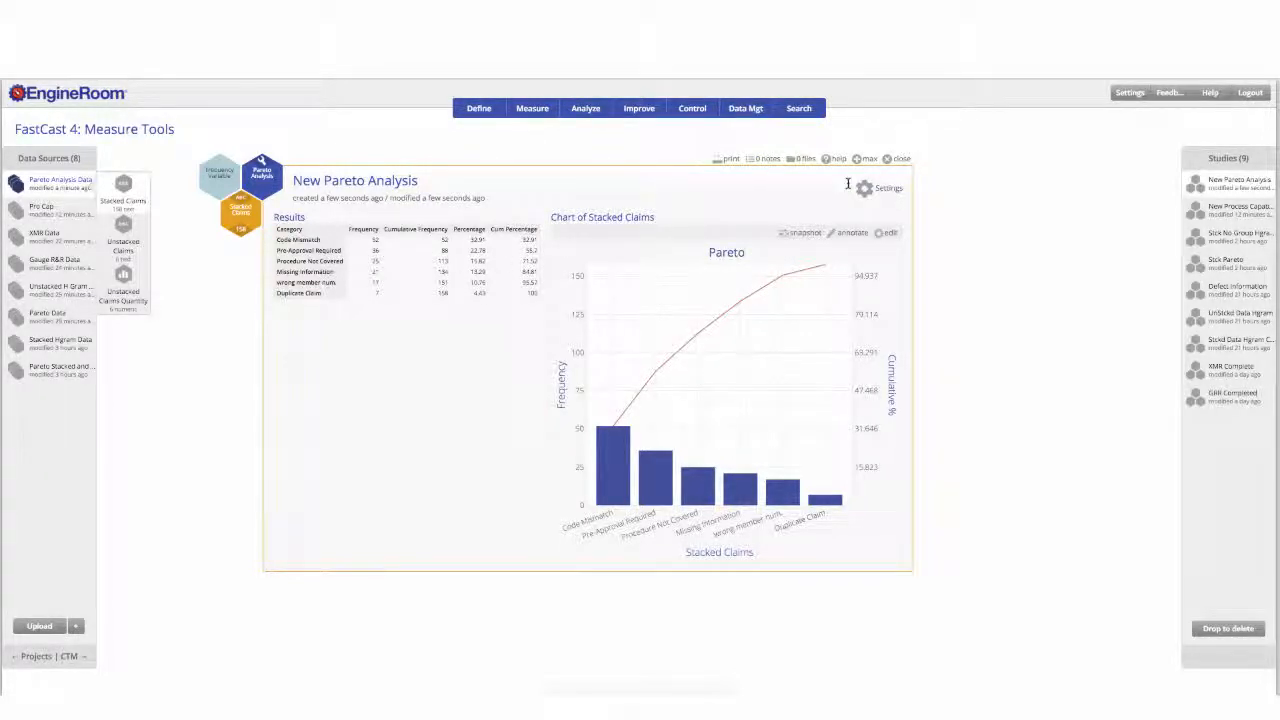
click(894, 158)
- Create a second Pareto Analysis with Unstacked Claims as the categories variable and Unstacked Claims Quantity as the frequency variable
click(533, 110)
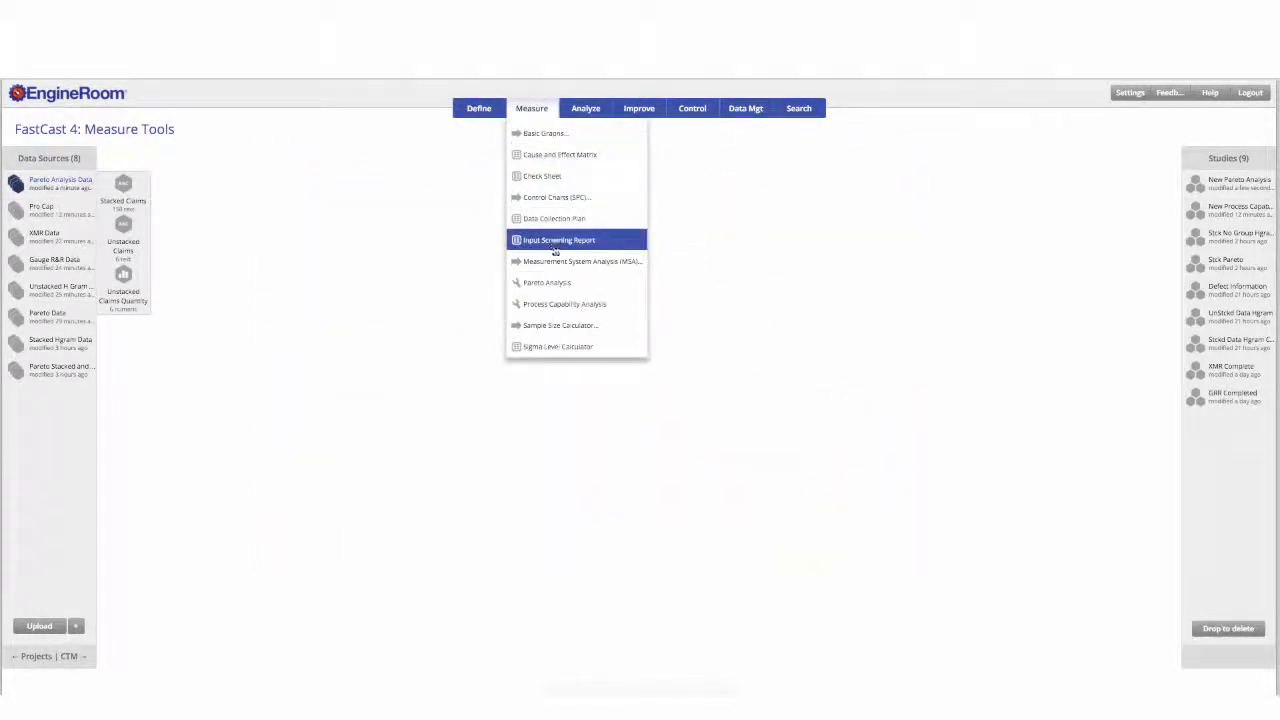
click(555, 287)
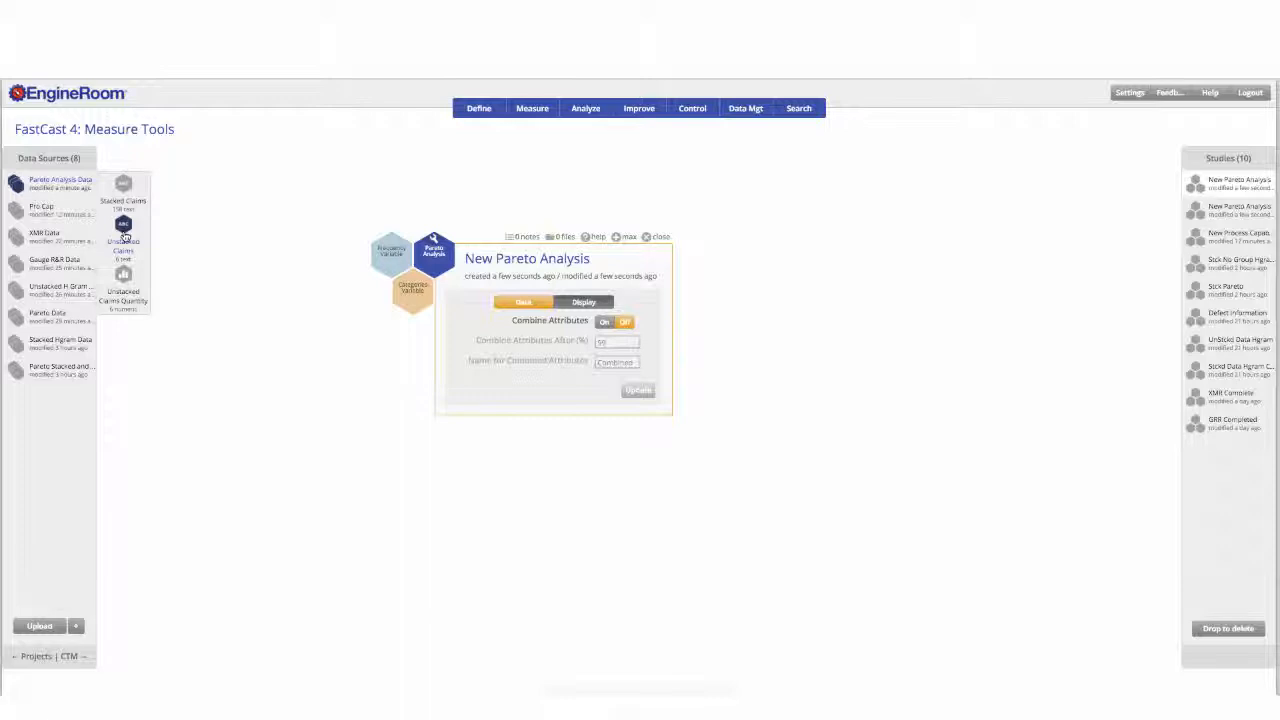
drag(125, 237, 410, 296)
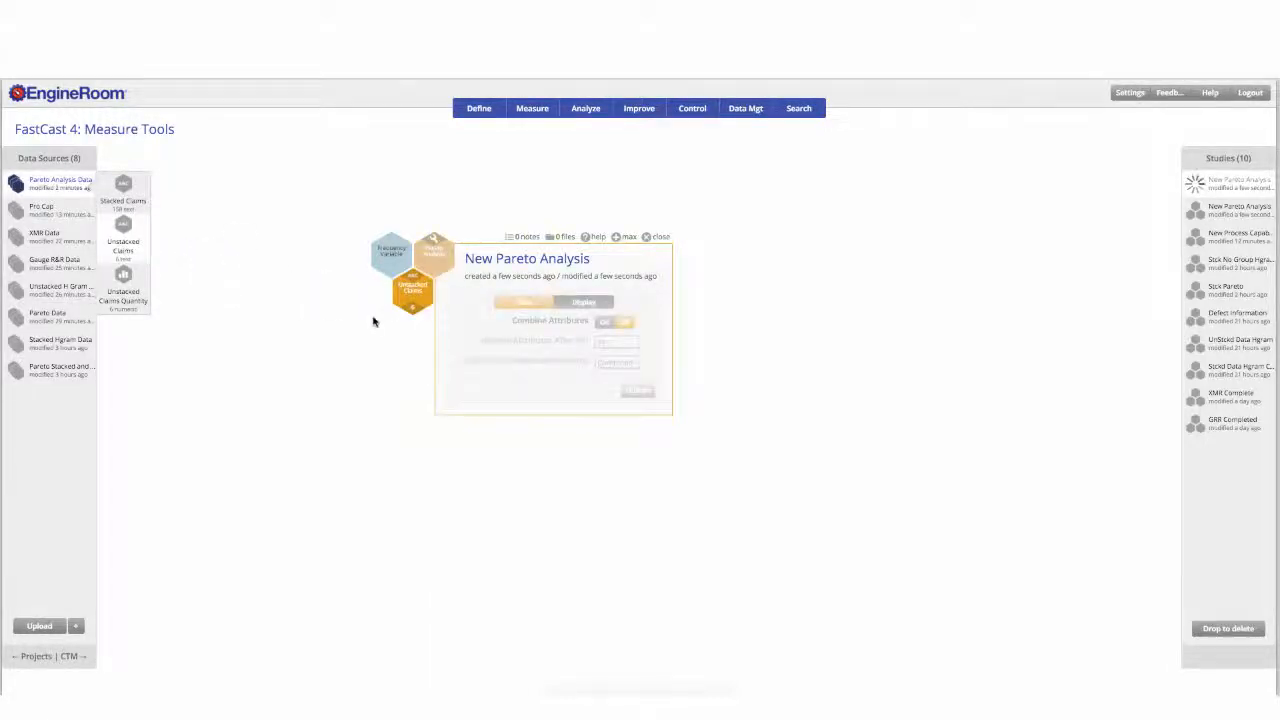
mouse_move(692, 416)
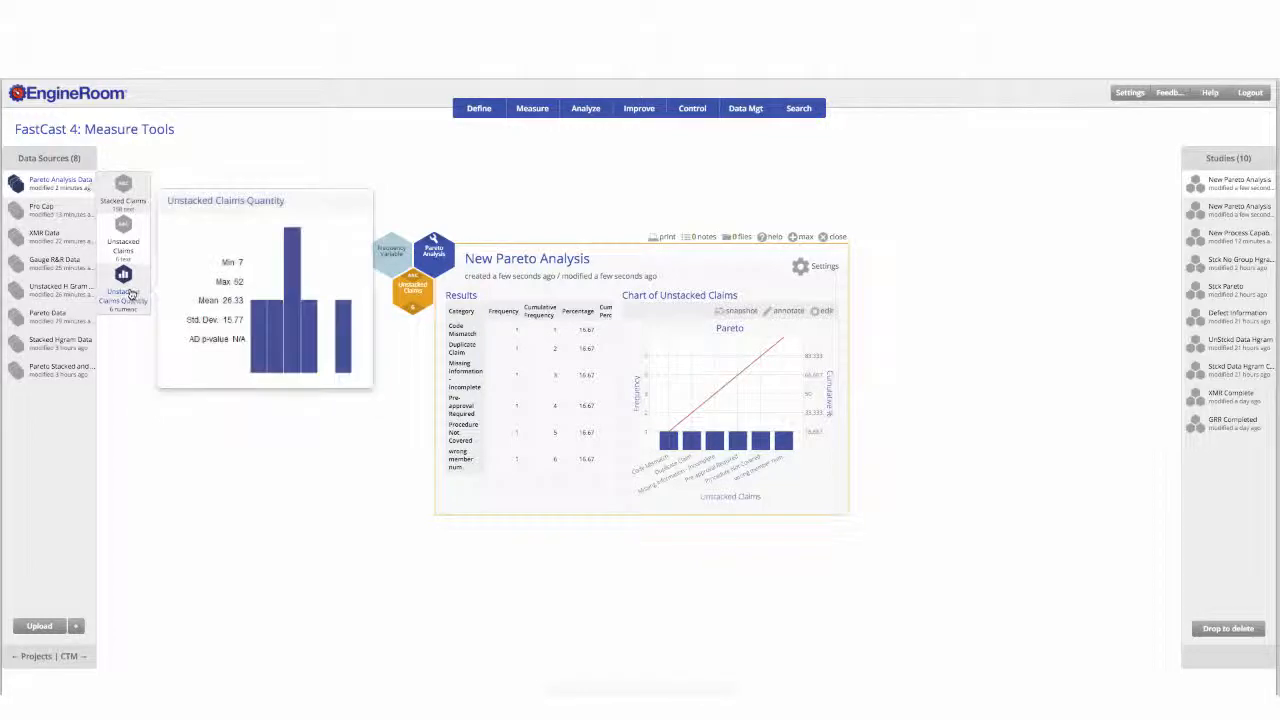
drag(135, 292, 381, 258)
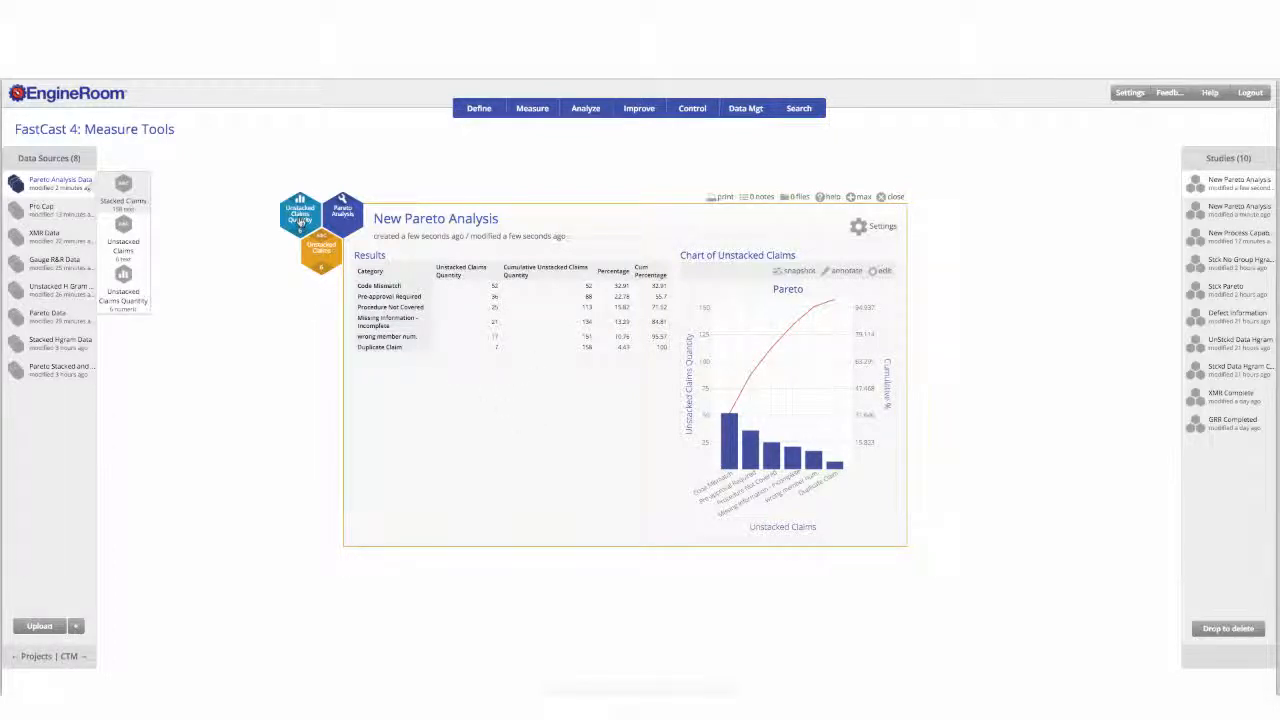
- Remove the Unstacked Claims Quantity frequency variable from the Pareto analysis and assign it again
drag(300, 222, 130, 612)
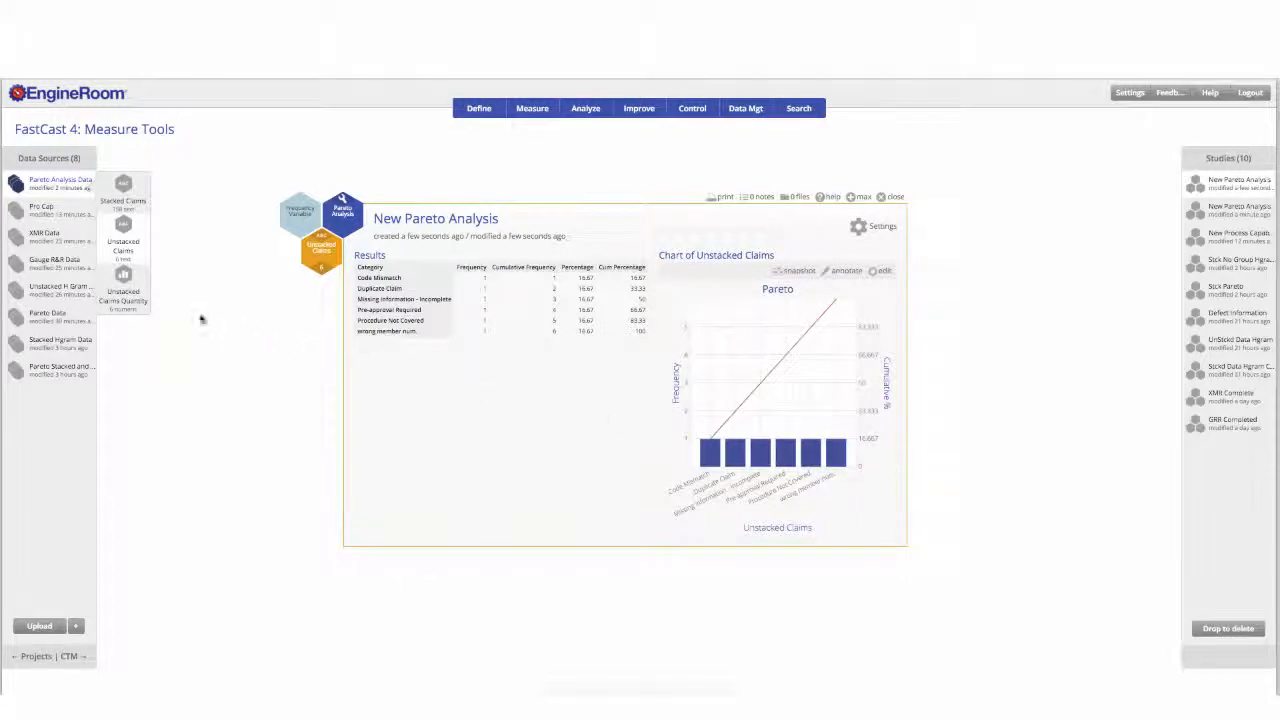
drag(123, 276, 292, 214)
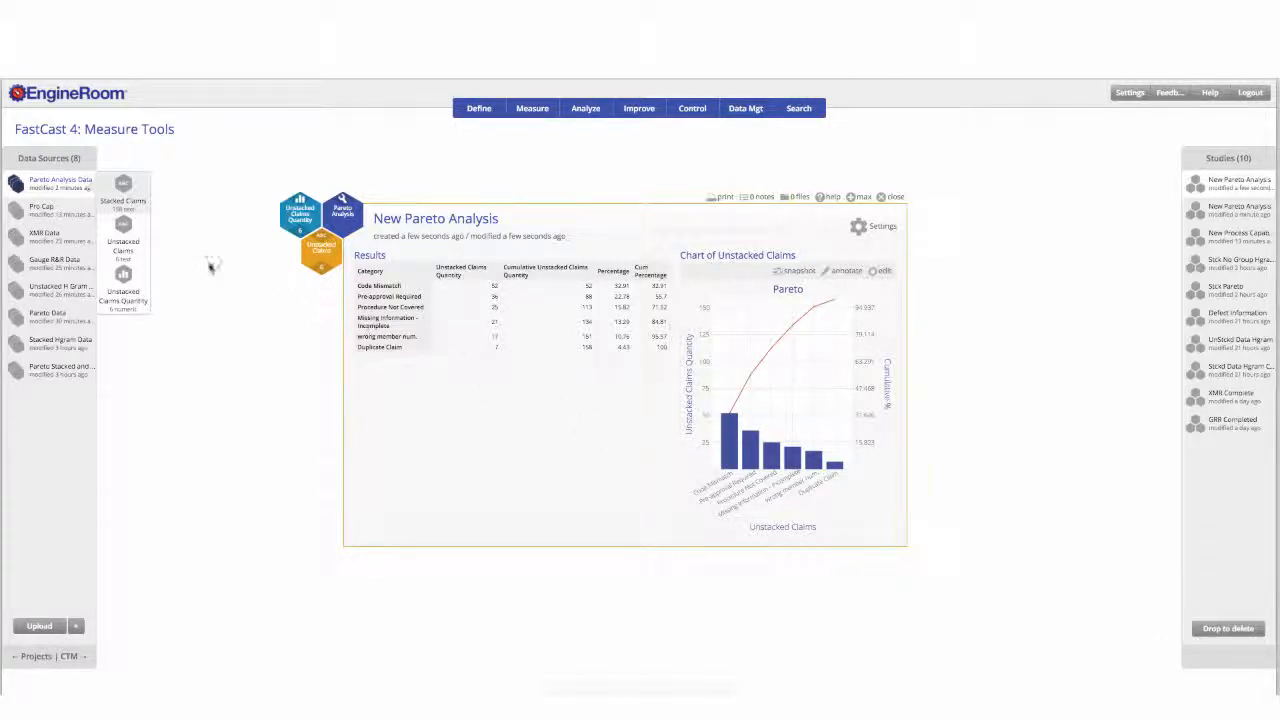
- Close the Pareto study and place a new Histogram study in the workspace
click(880, 199)
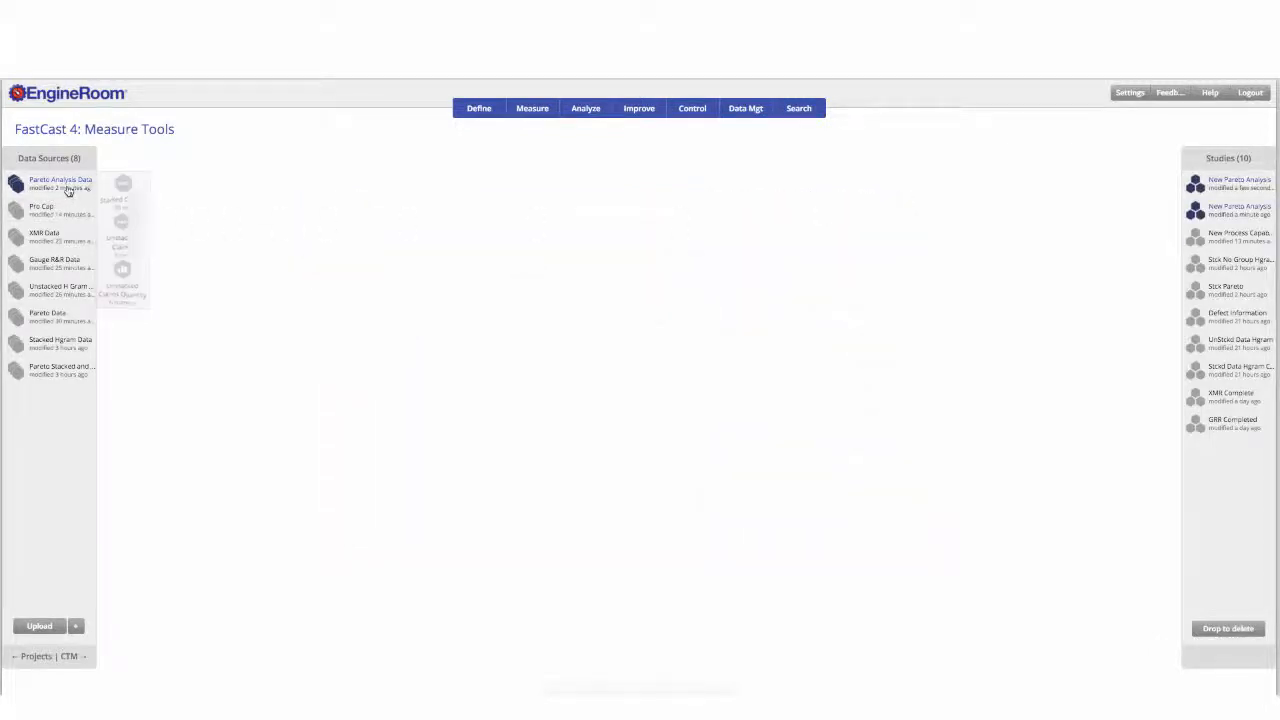
mouse_move(533, 120)
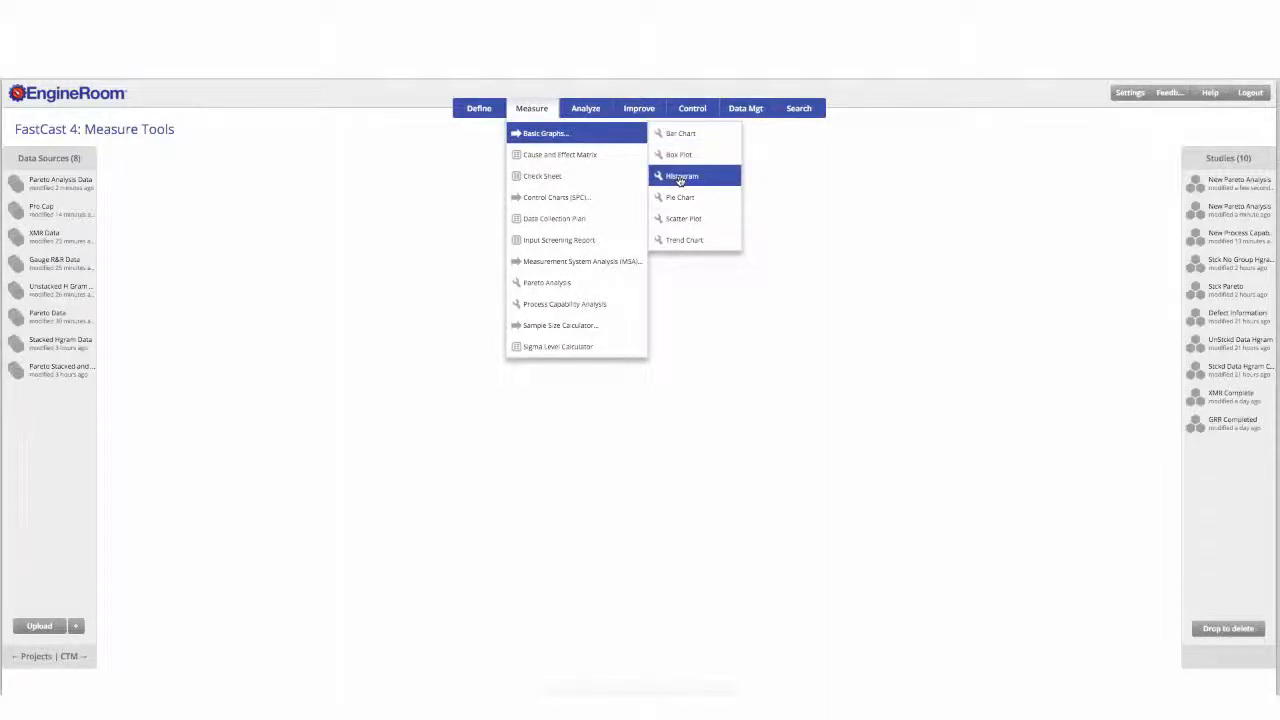
click(680, 177)
drag(548, 378, 510, 268)
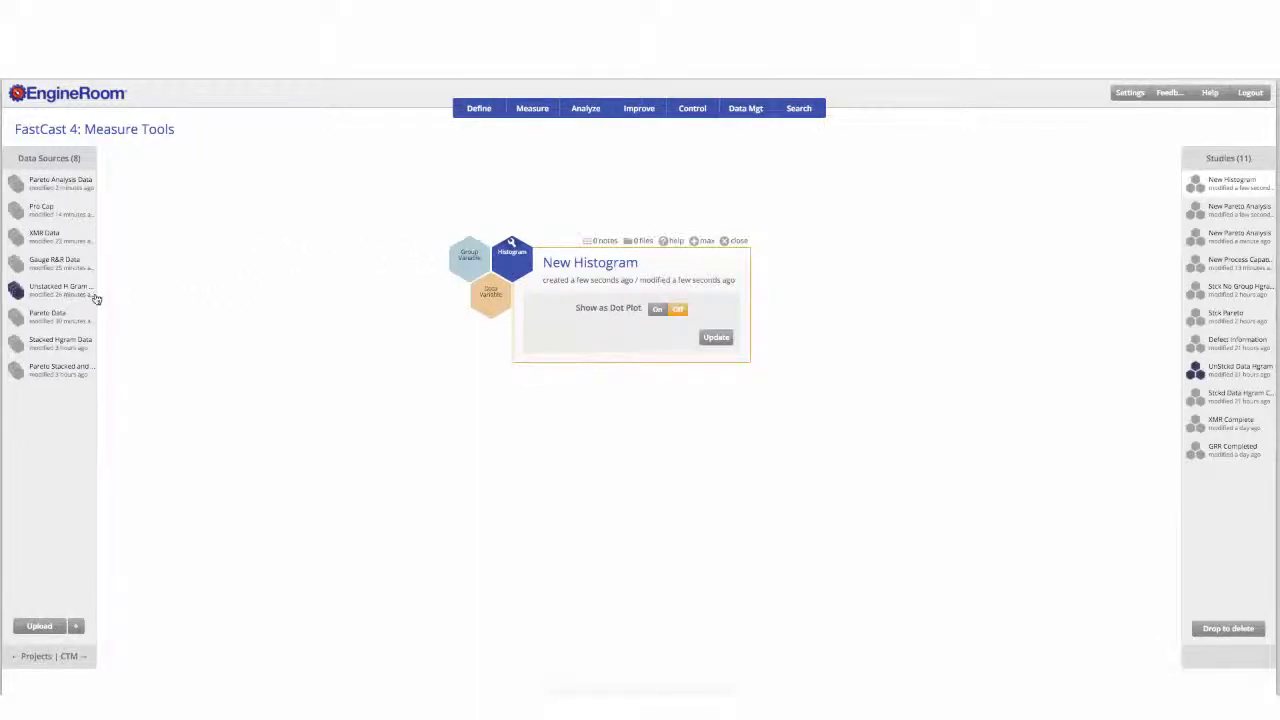
- Examine the department columns in Unstacked H Gram Data and compare them with the layout of Stacked Hgram Data
drag(90, 298, 282, 286)
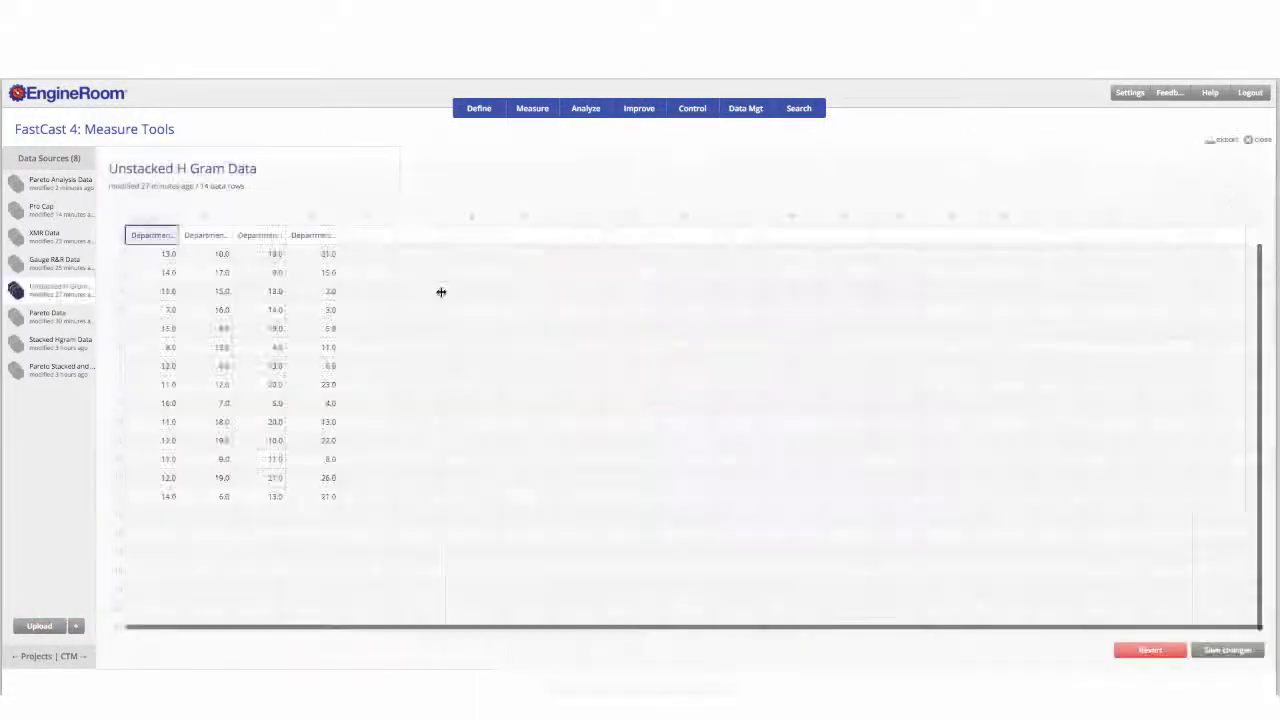
drag(180, 212, 358, 215)
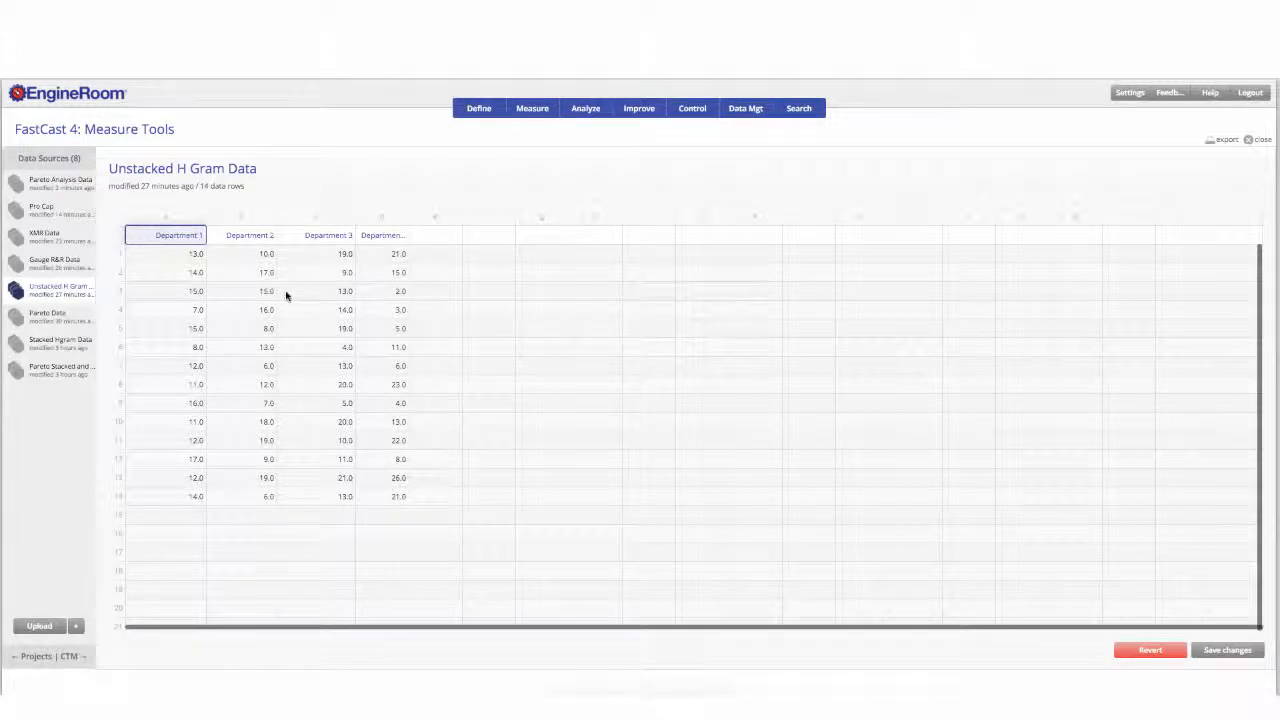
drag(58, 343, 234, 349)
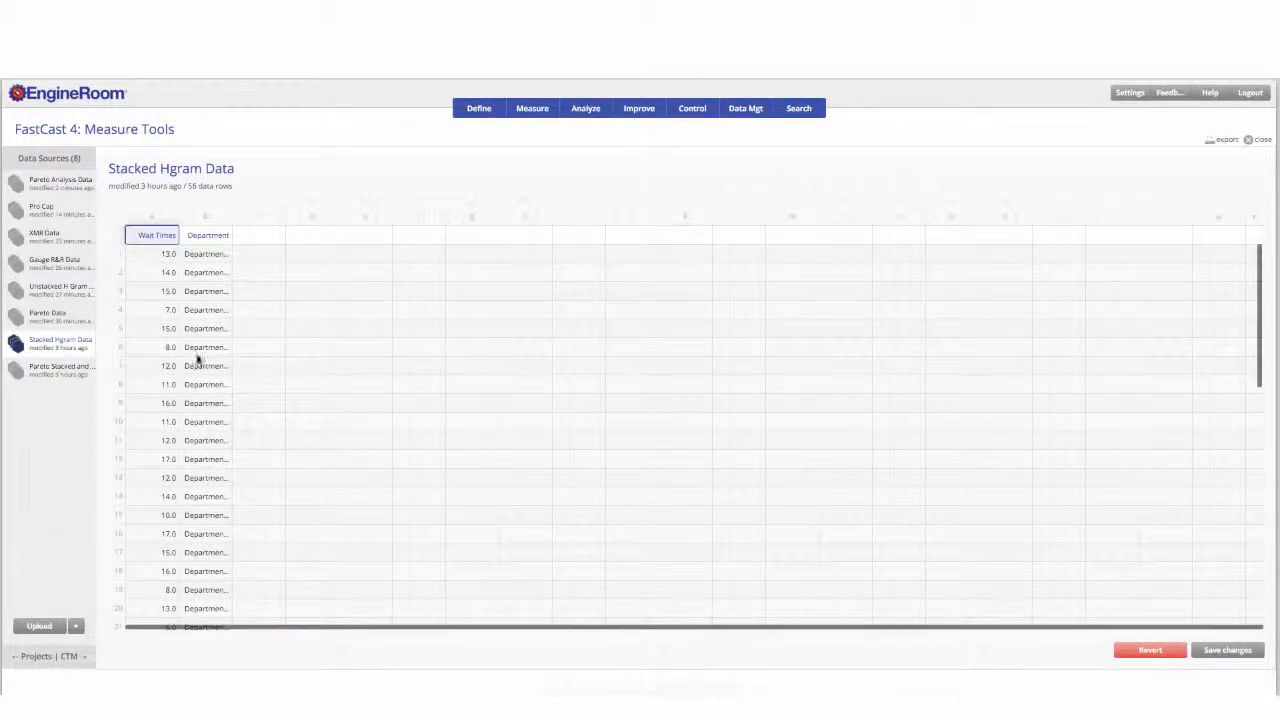
- Assign Department 1 through Department 4 from Unstacked H Gram Data as the histogram's data variables and enlarge the study
click(1250, 140)
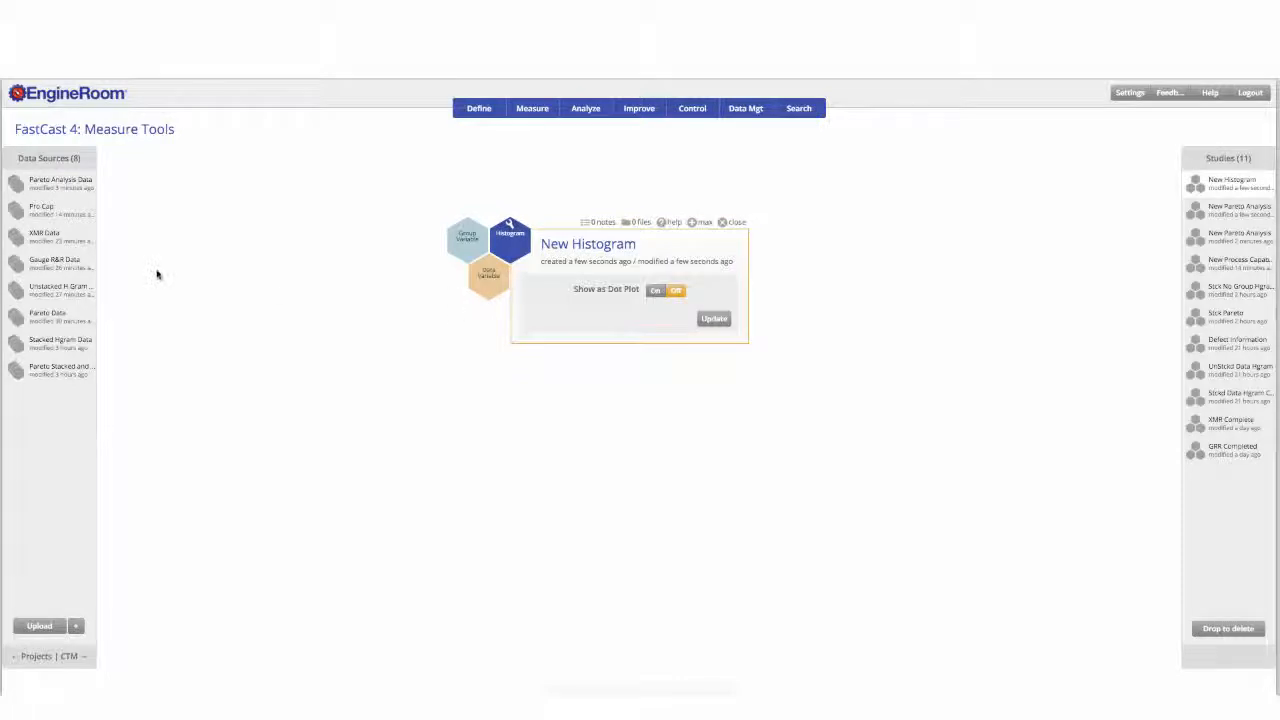
click(68, 289)
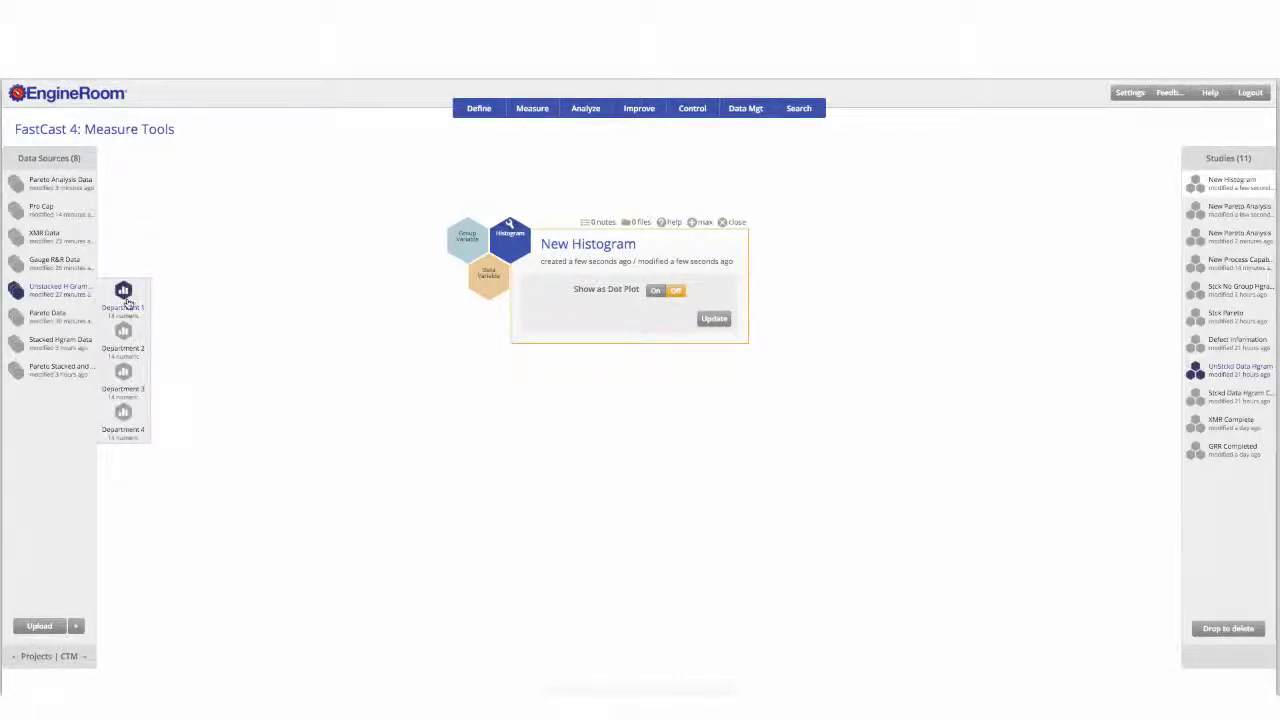
drag(123, 290, 479, 296)
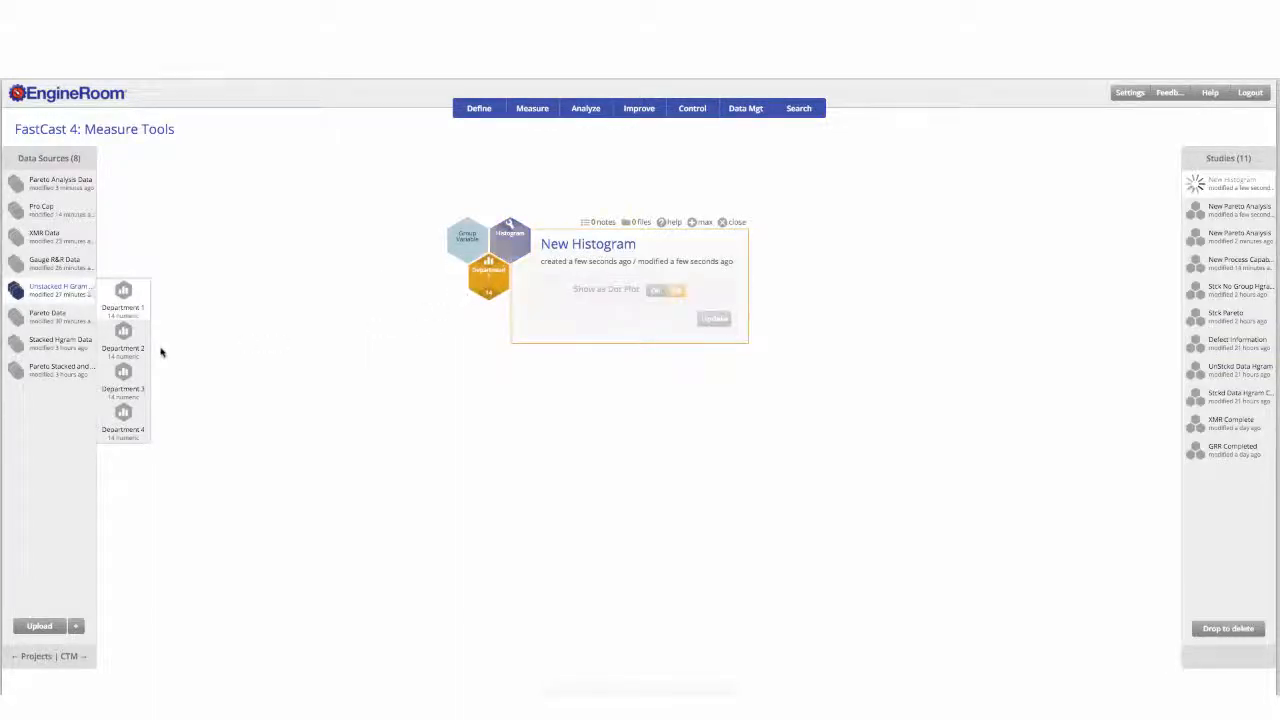
drag(123, 335, 448, 345)
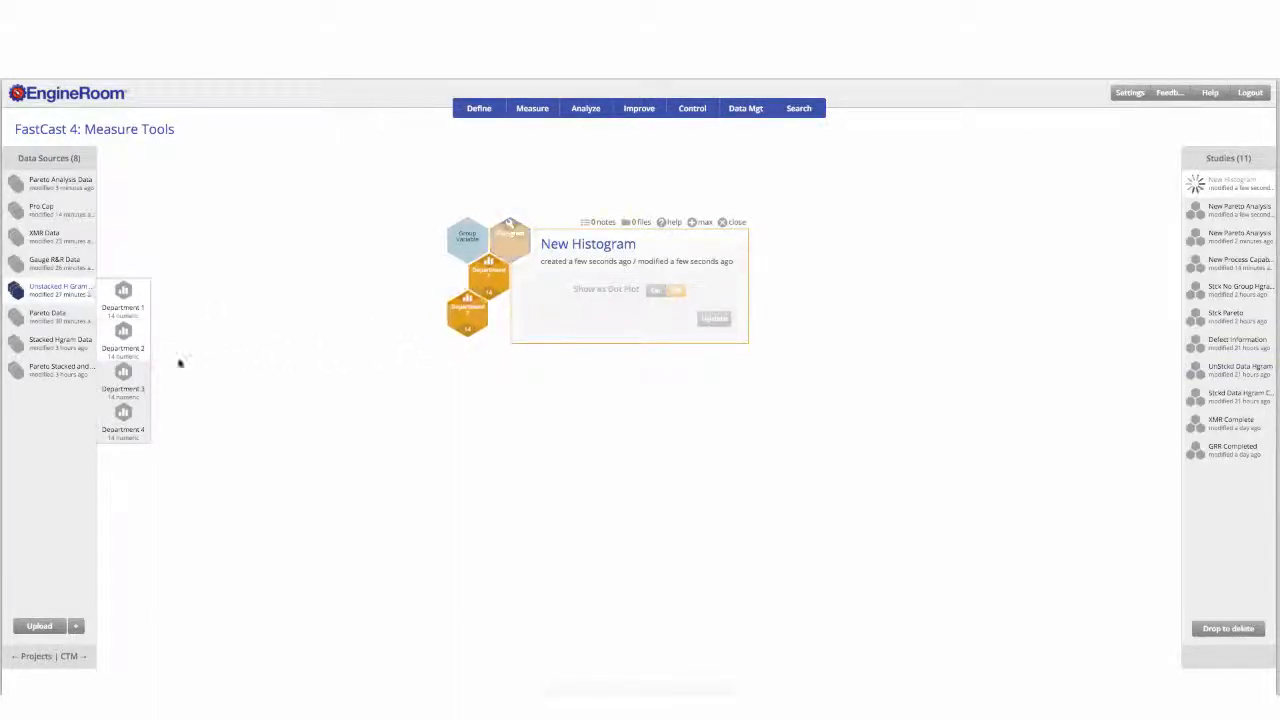
drag(123, 372, 364, 384)
drag(123, 412, 381, 410)
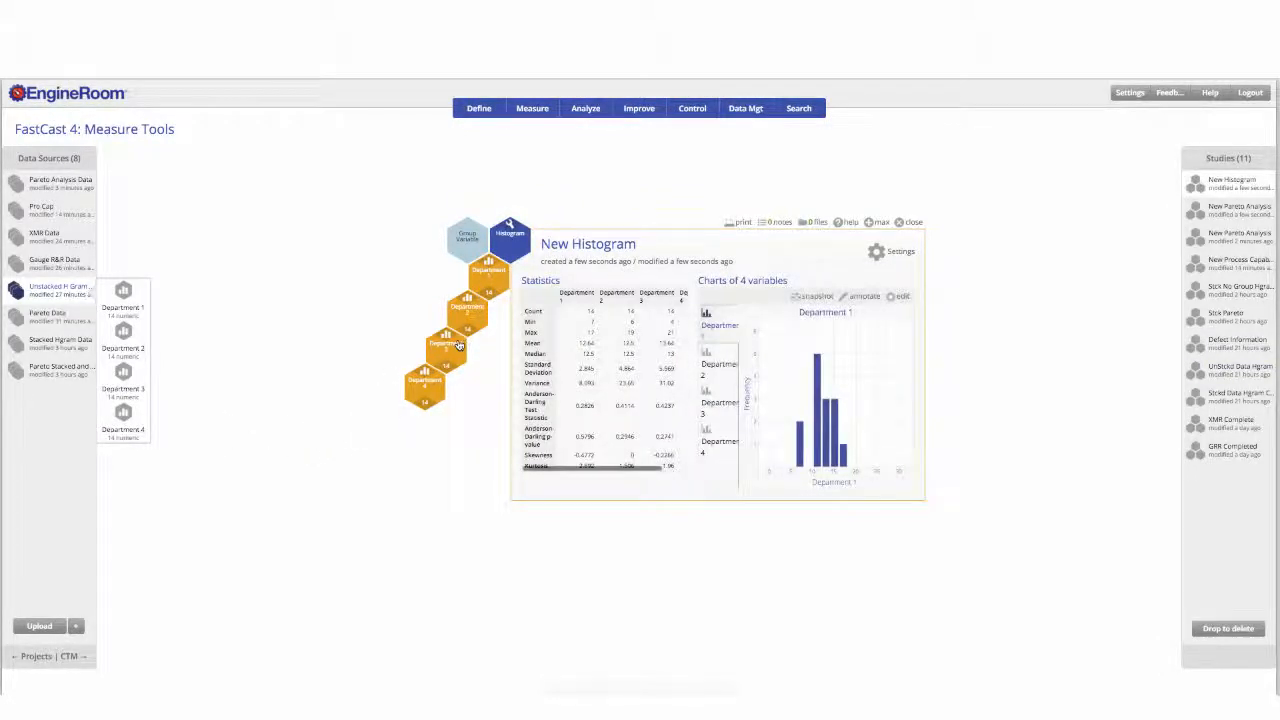
drag(514, 254, 281, 209)
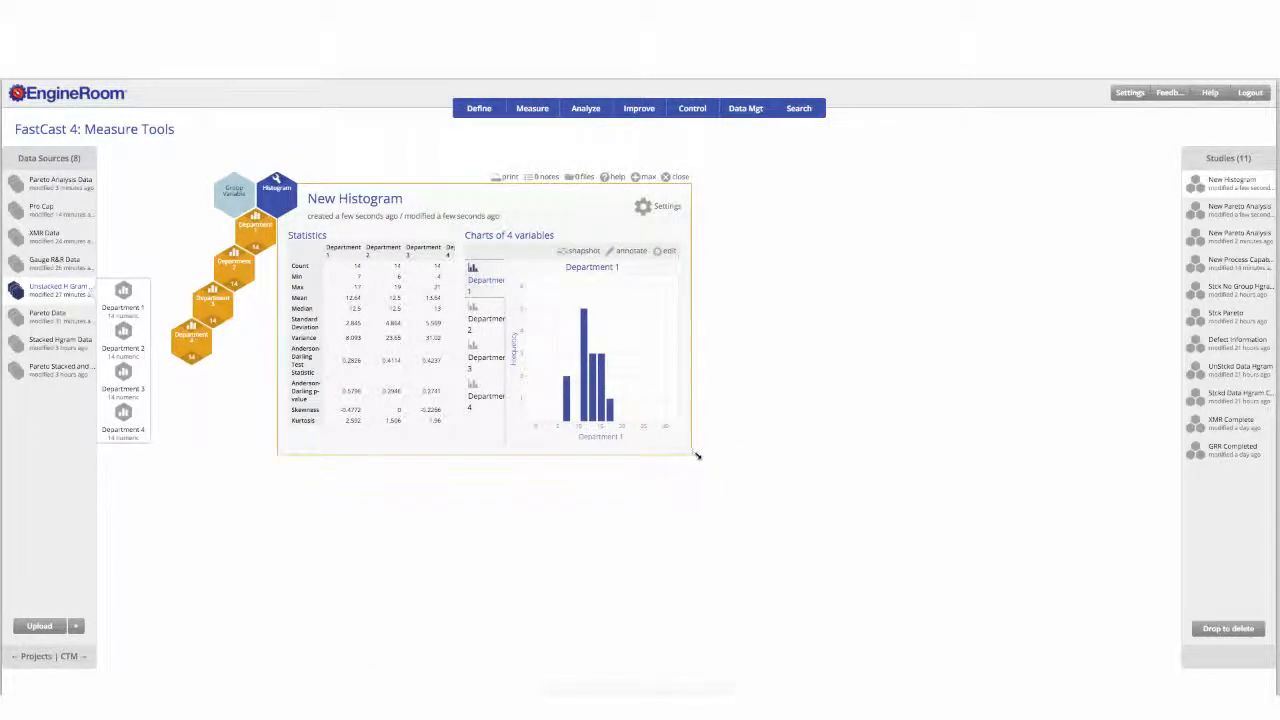
drag(710, 462, 983, 572)
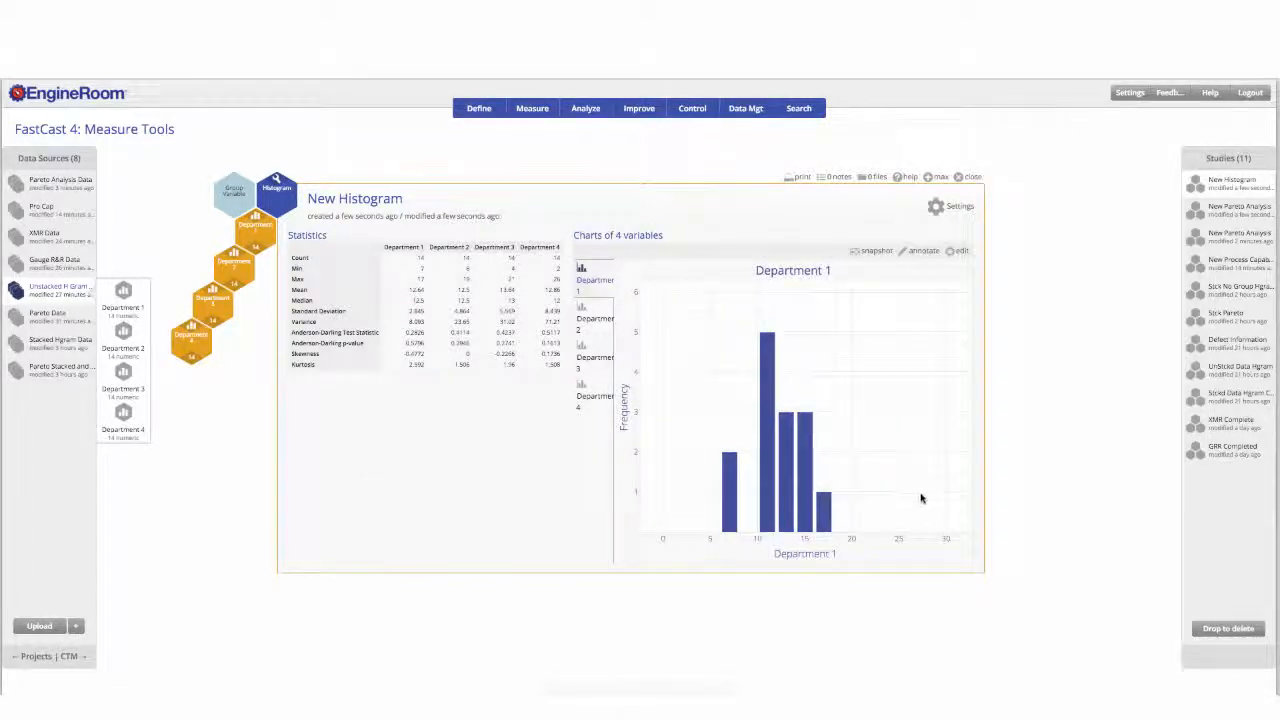
- Review the individual histogram charts for Departments 1 to 4 built from the unstacked data
click(596, 308)
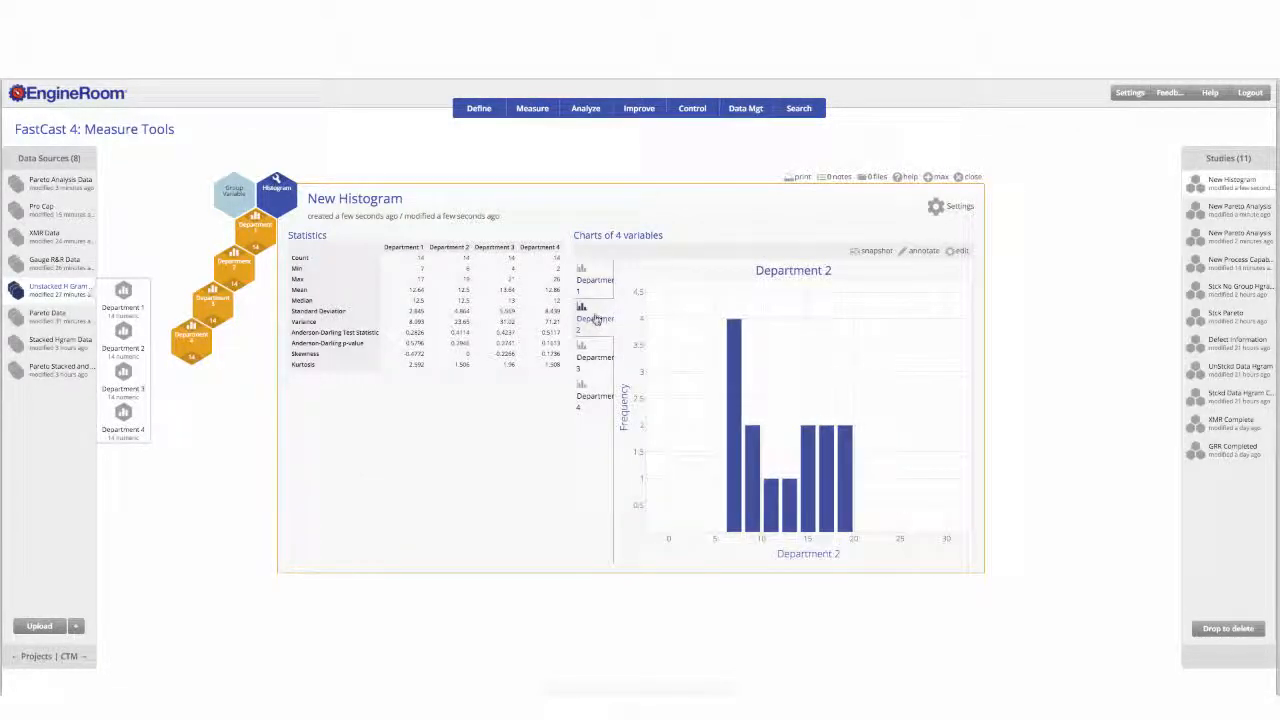
click(596, 352)
click(596, 390)
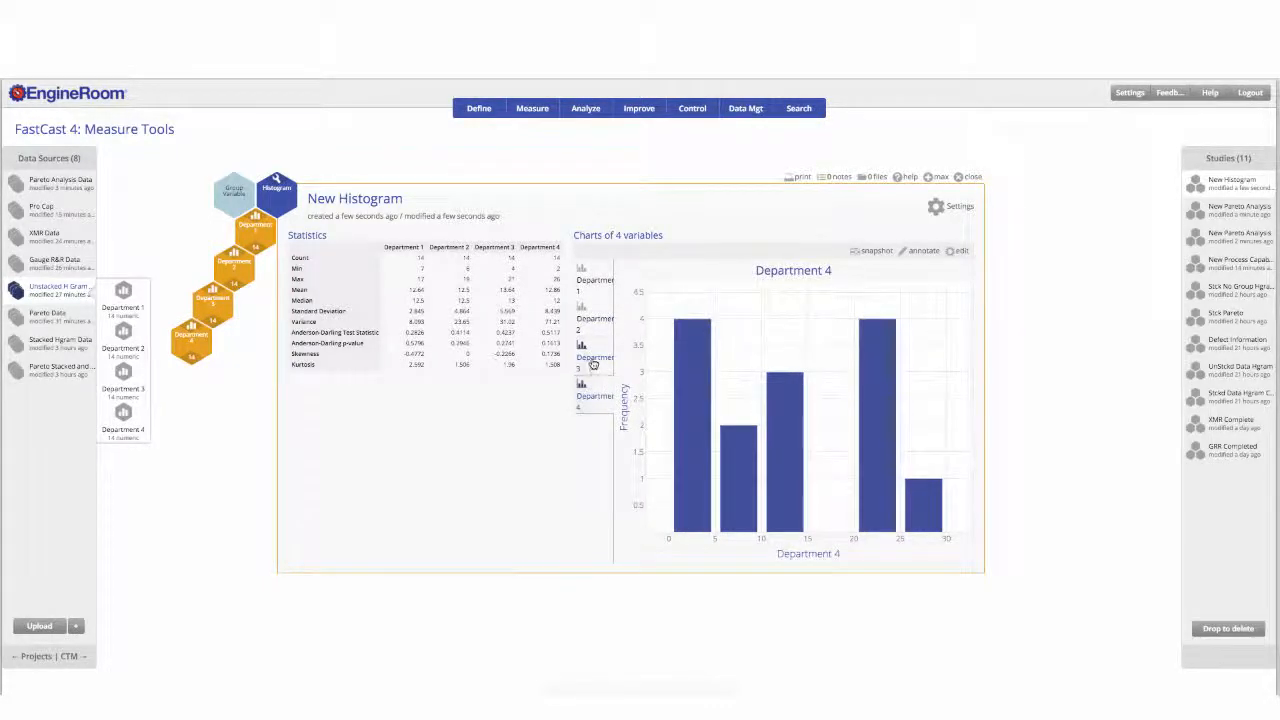
click(595, 362)
click(592, 324)
click(588, 292)
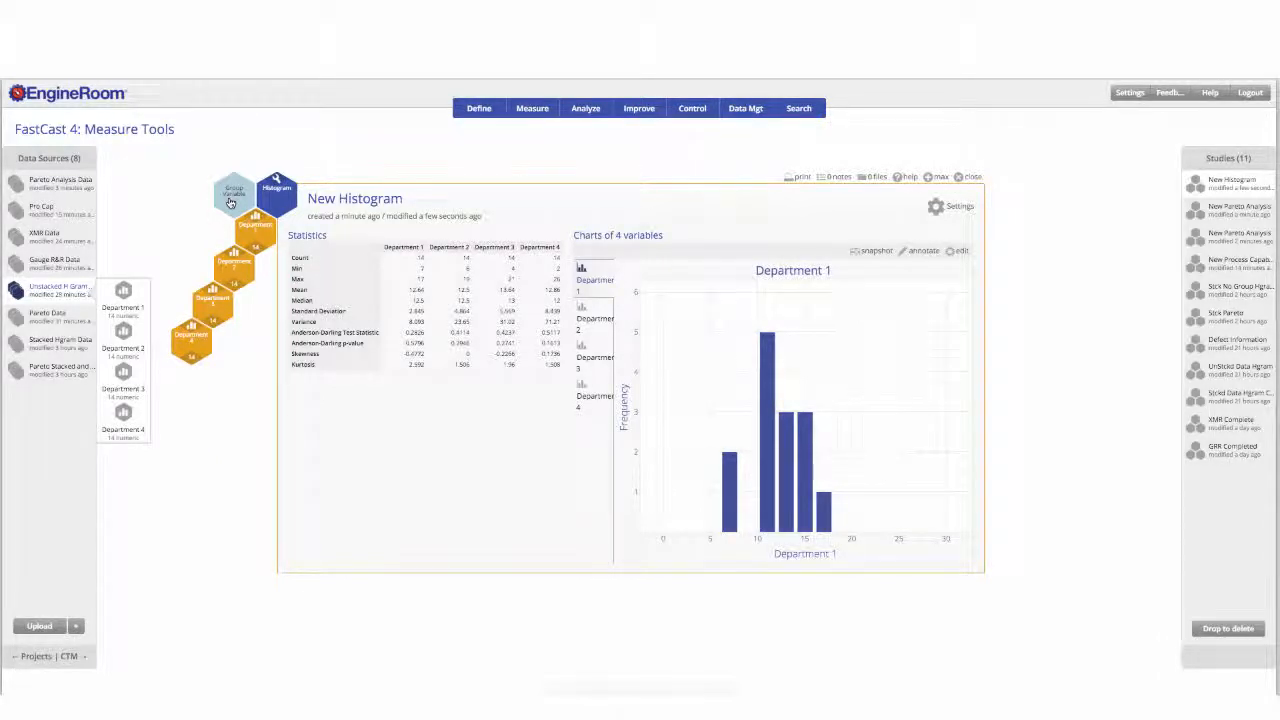
- Close the unstacked histogram study and place a new Histogram study in the workspace
click(958, 178)
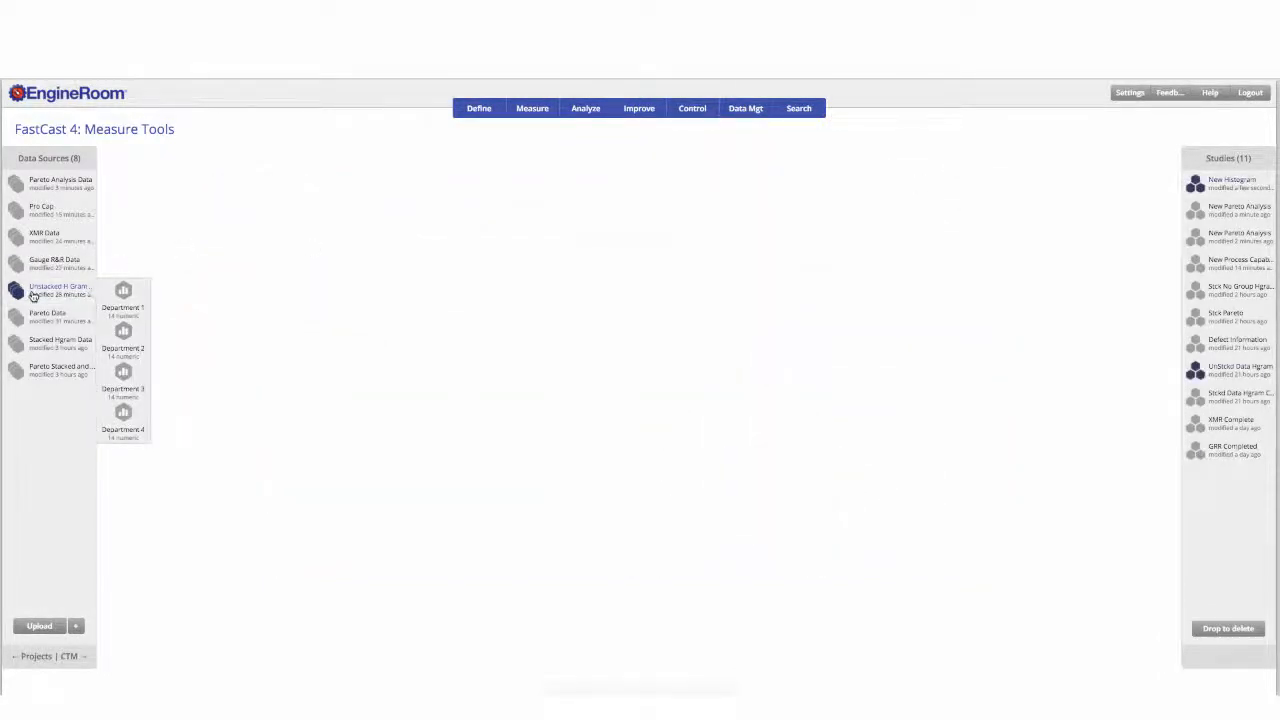
click(534, 113)
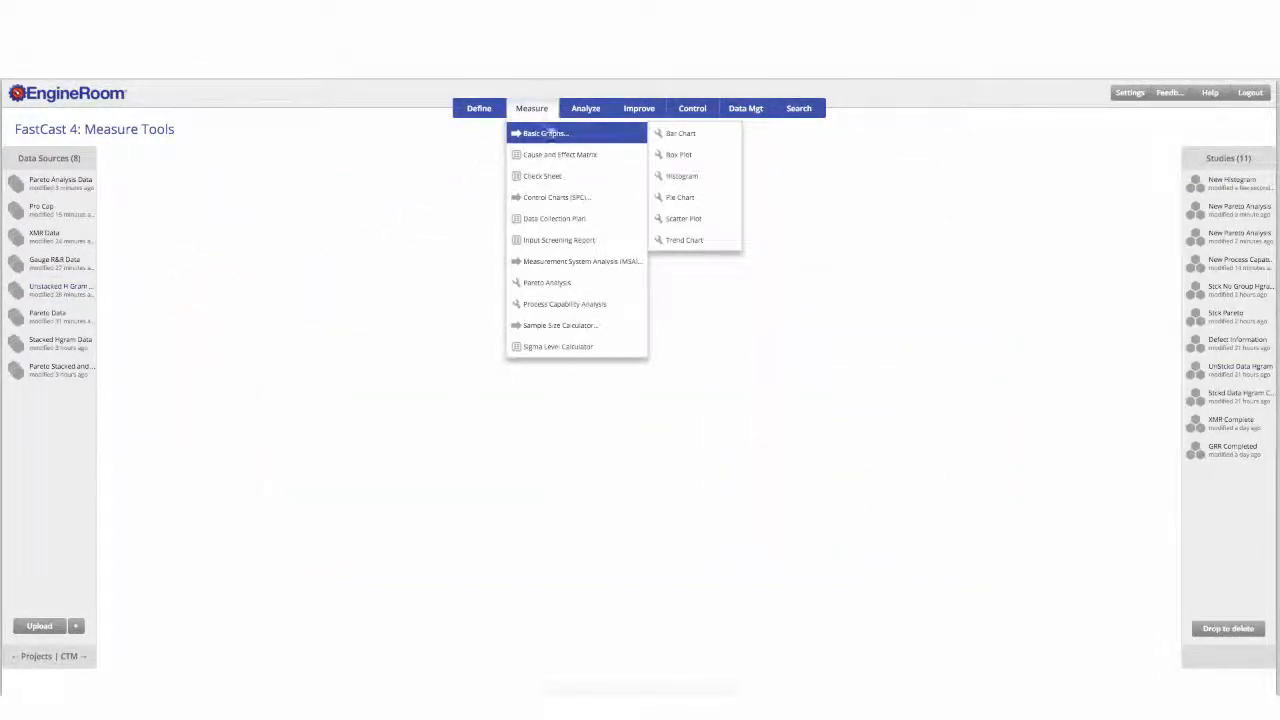
click(685, 175)
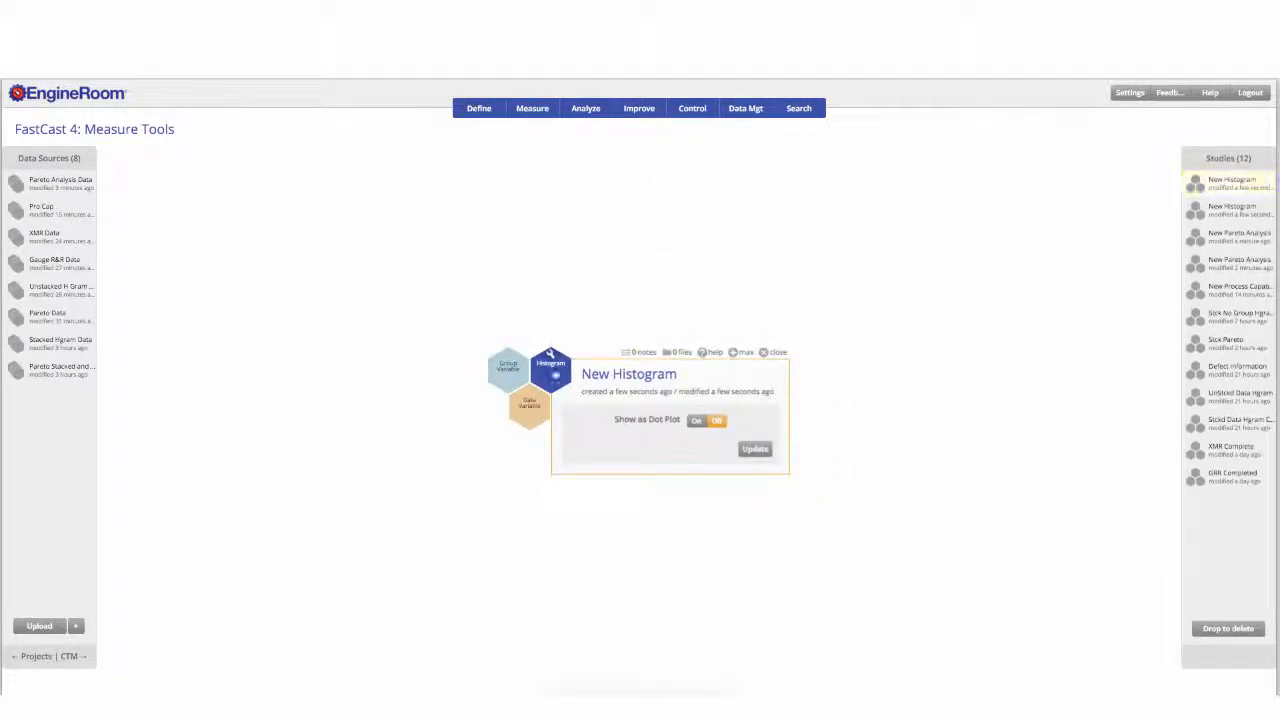
drag(555, 375, 491, 268)
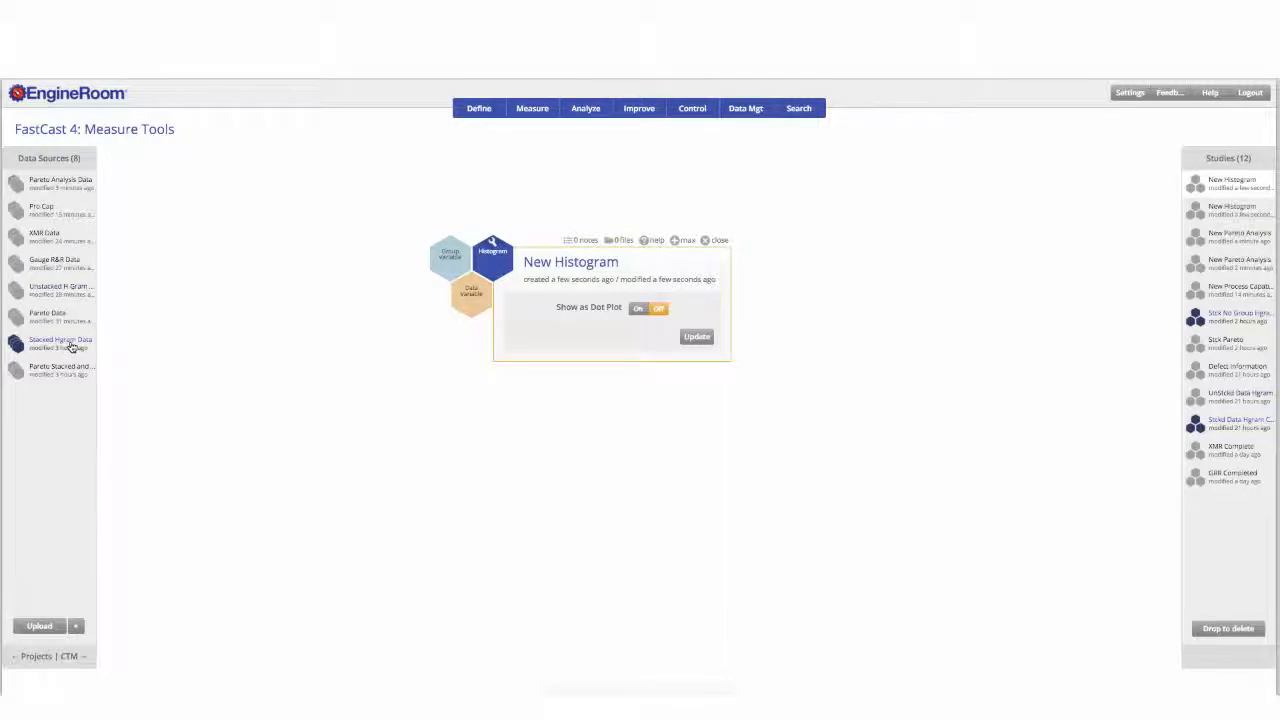
- Build an enlarged histogram from Stacked Hgram Data with Wait Times as the data variable and Department as the group variable
mouse_move(72, 346)
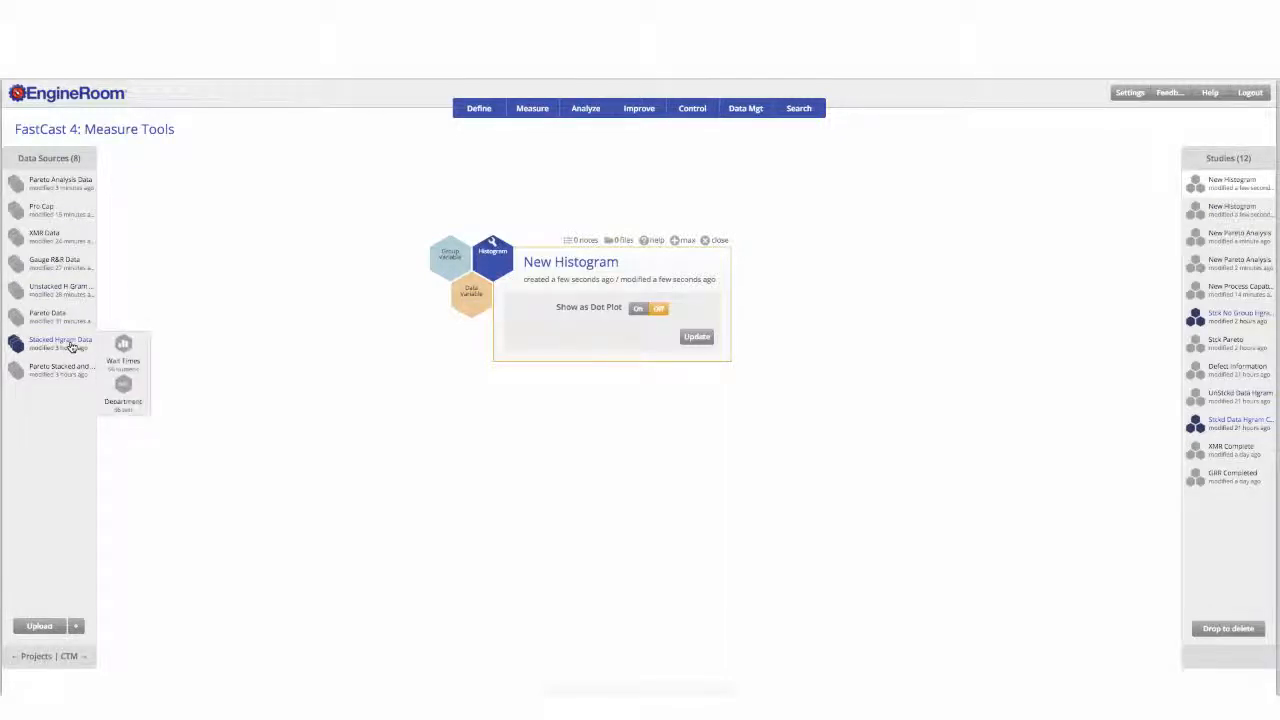
drag(123, 345, 441, 310)
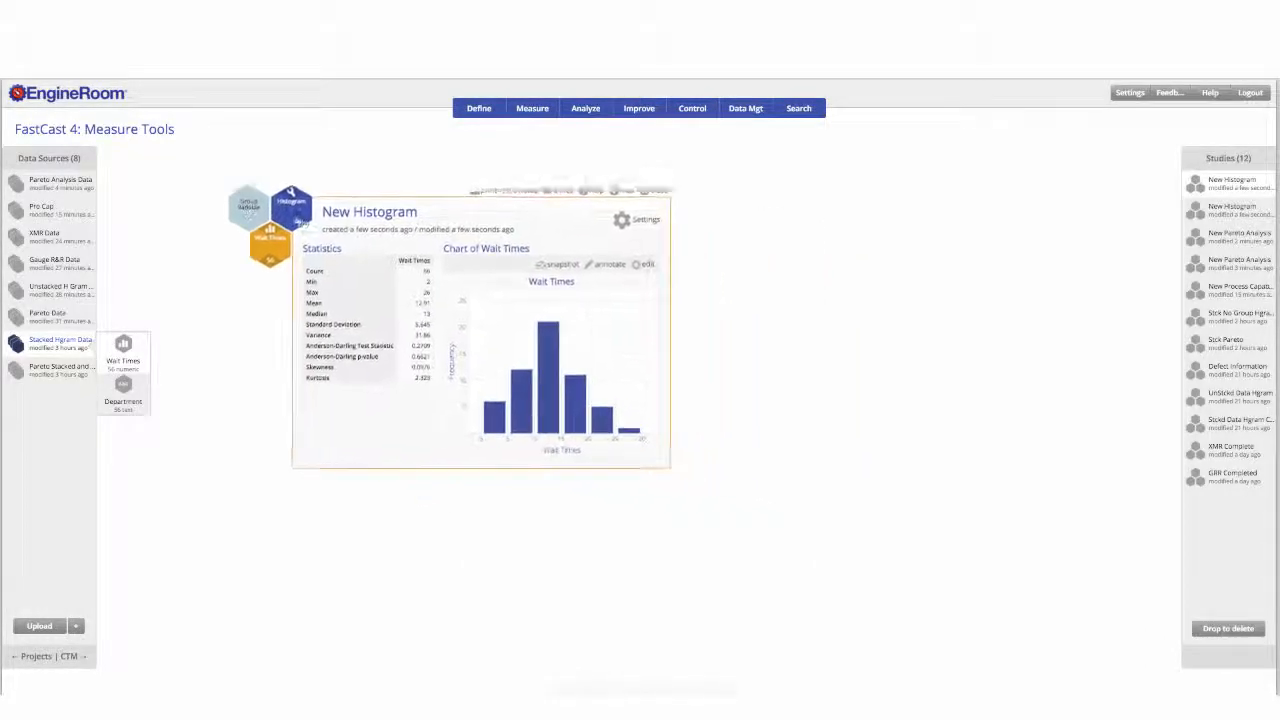
drag(661, 467, 961, 581)
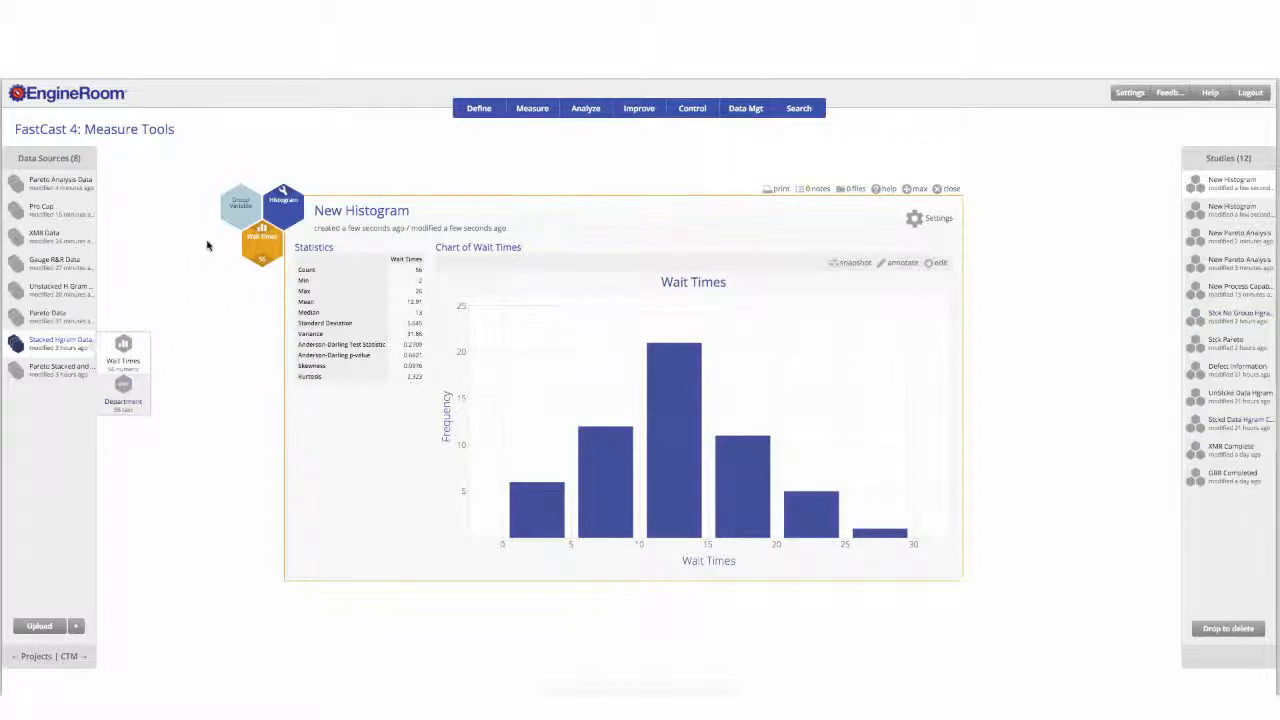
drag(207, 245, 240, 206)
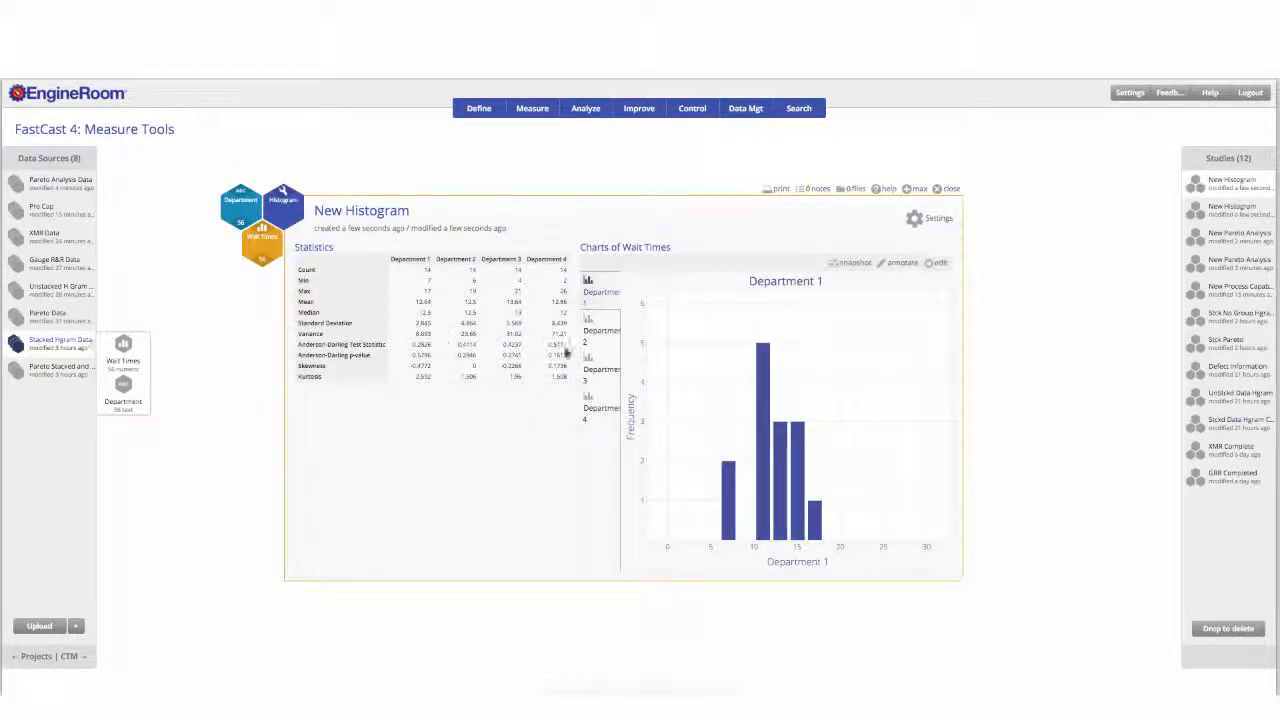
- Review the Wait Times histogram chart of each of the four department groups
click(600, 334)
click(600, 368)
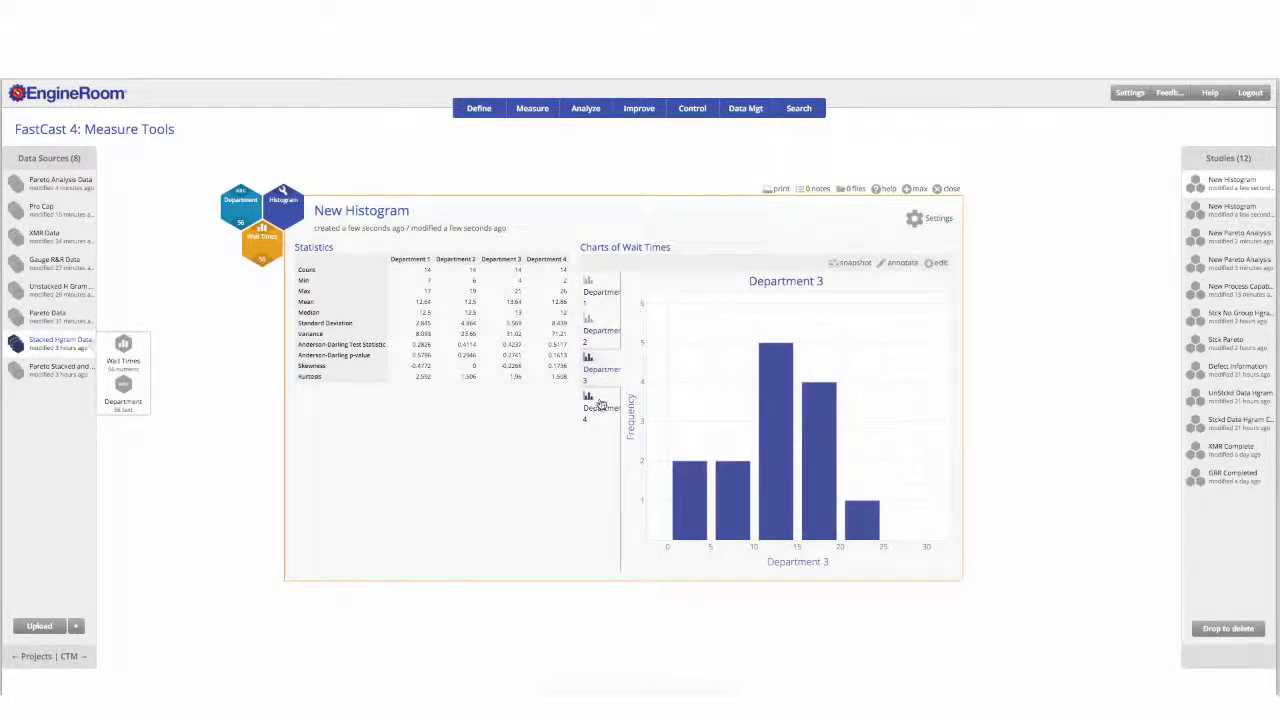
click(600, 403)
click(592, 370)
click(592, 336)
click(595, 298)
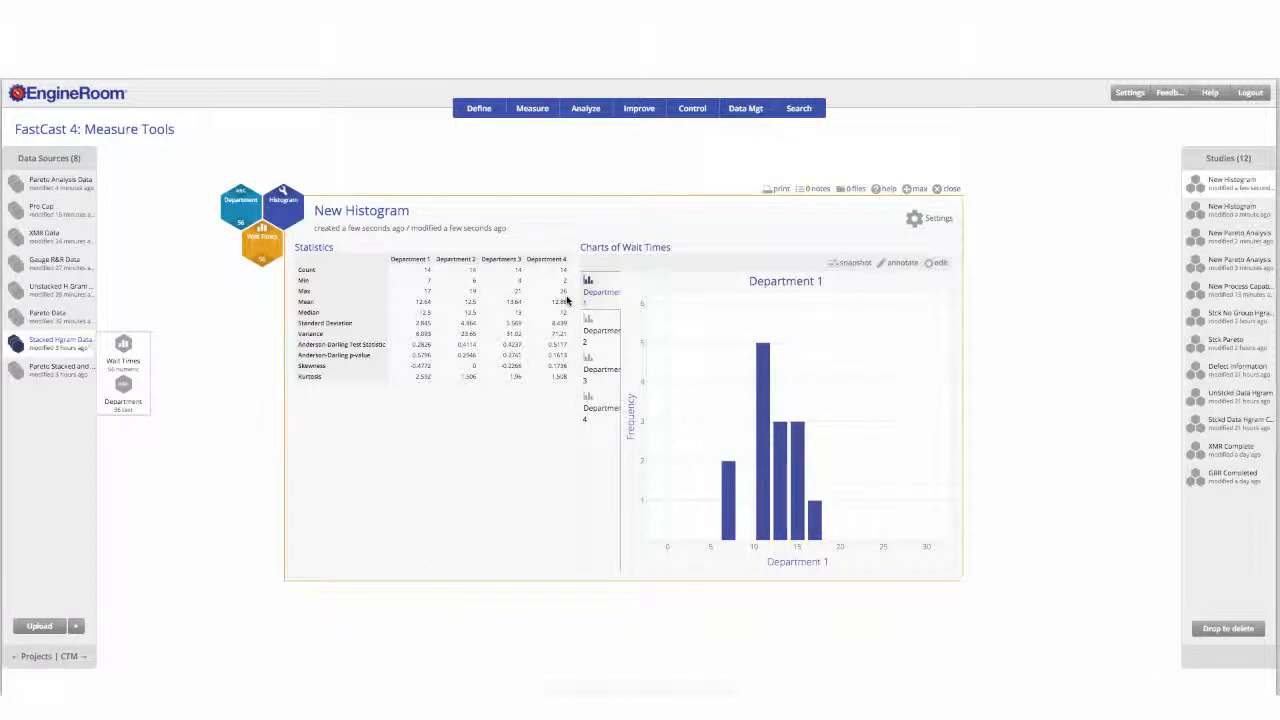
- Close the grouped histogram study and create a new Gauge R&R study
click(940, 189)
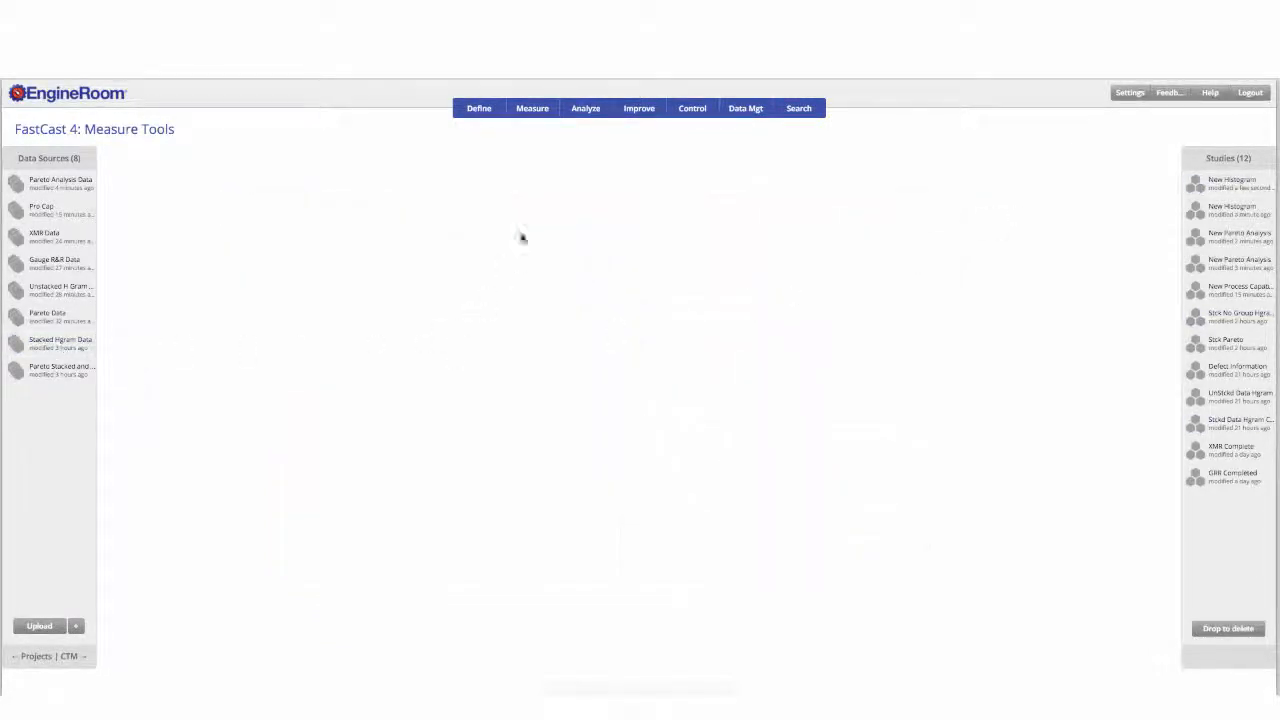
click(538, 114)
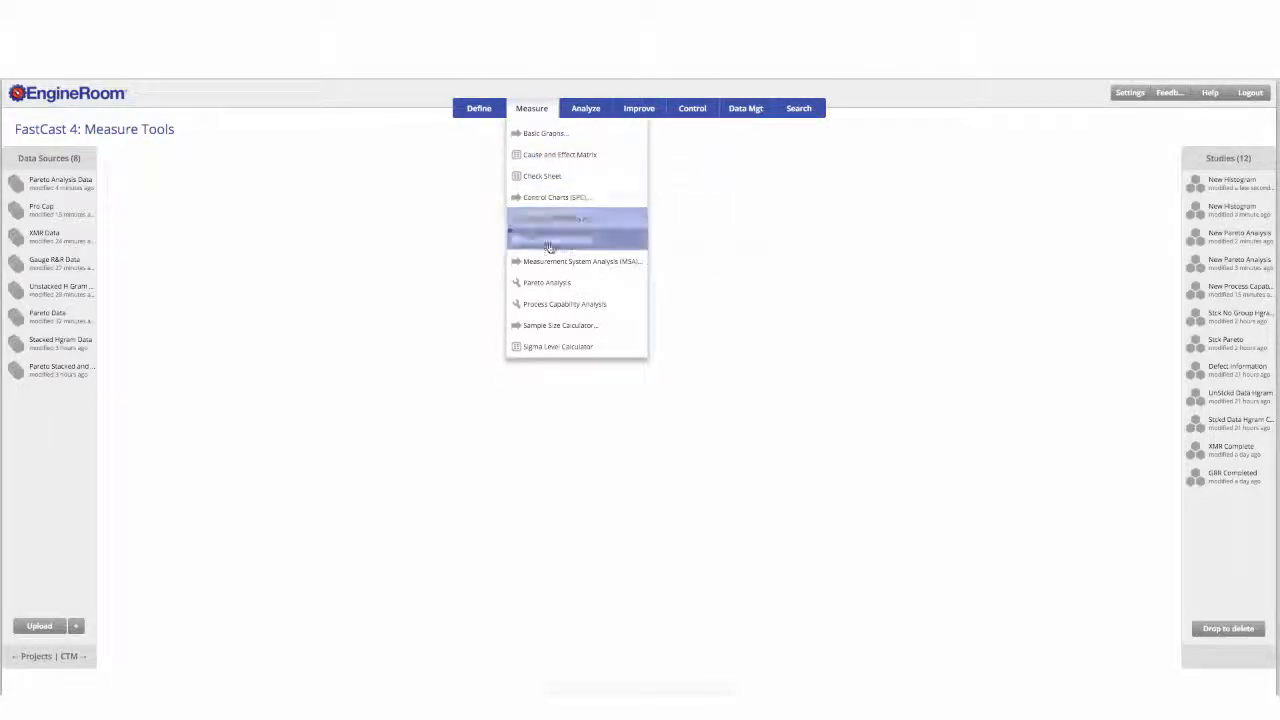
mouse_move(551, 263)
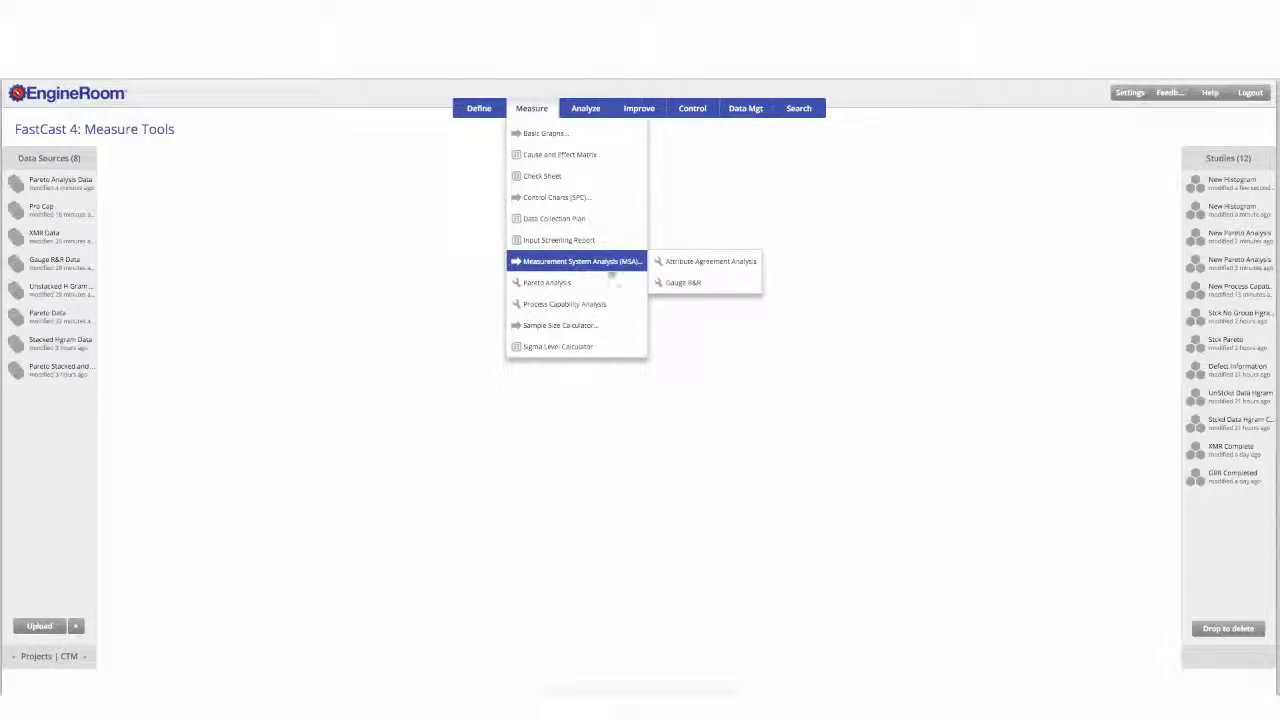
click(690, 284)
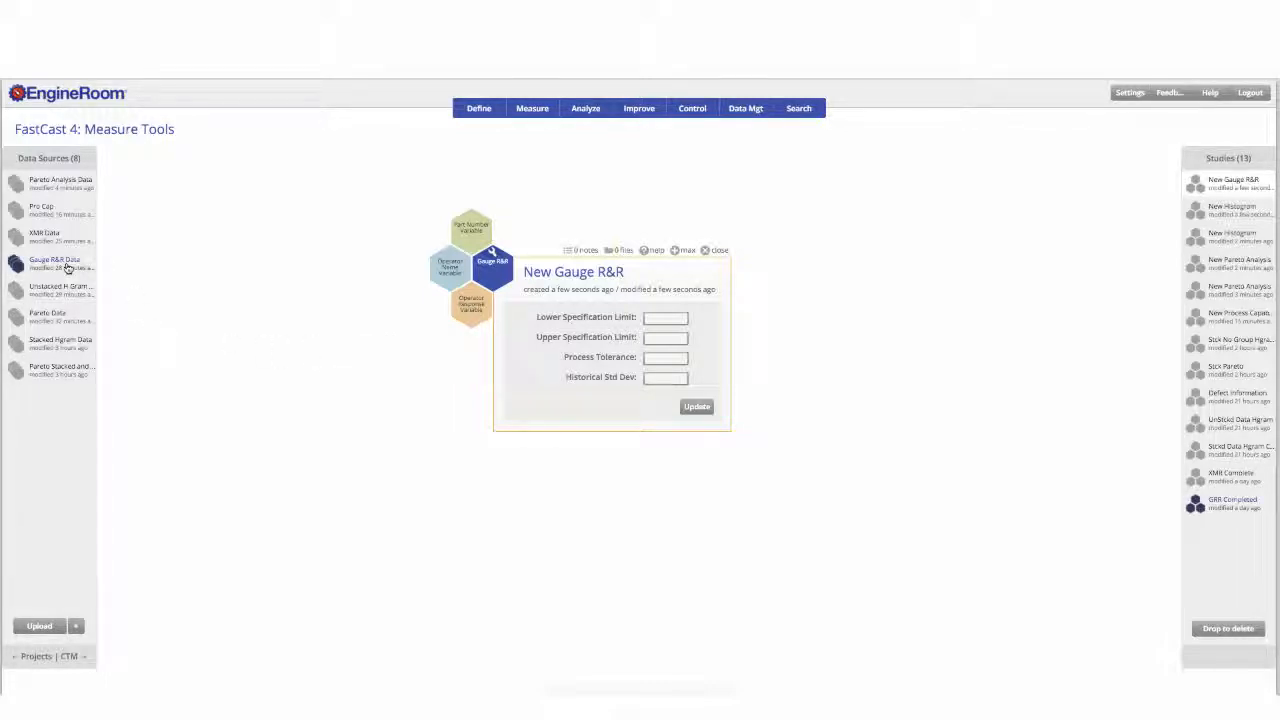
- Examine the Appraiser, Sample/Part and Measure columns across all rows of Gauge R&R Data
drag(68, 268, 789, 294)
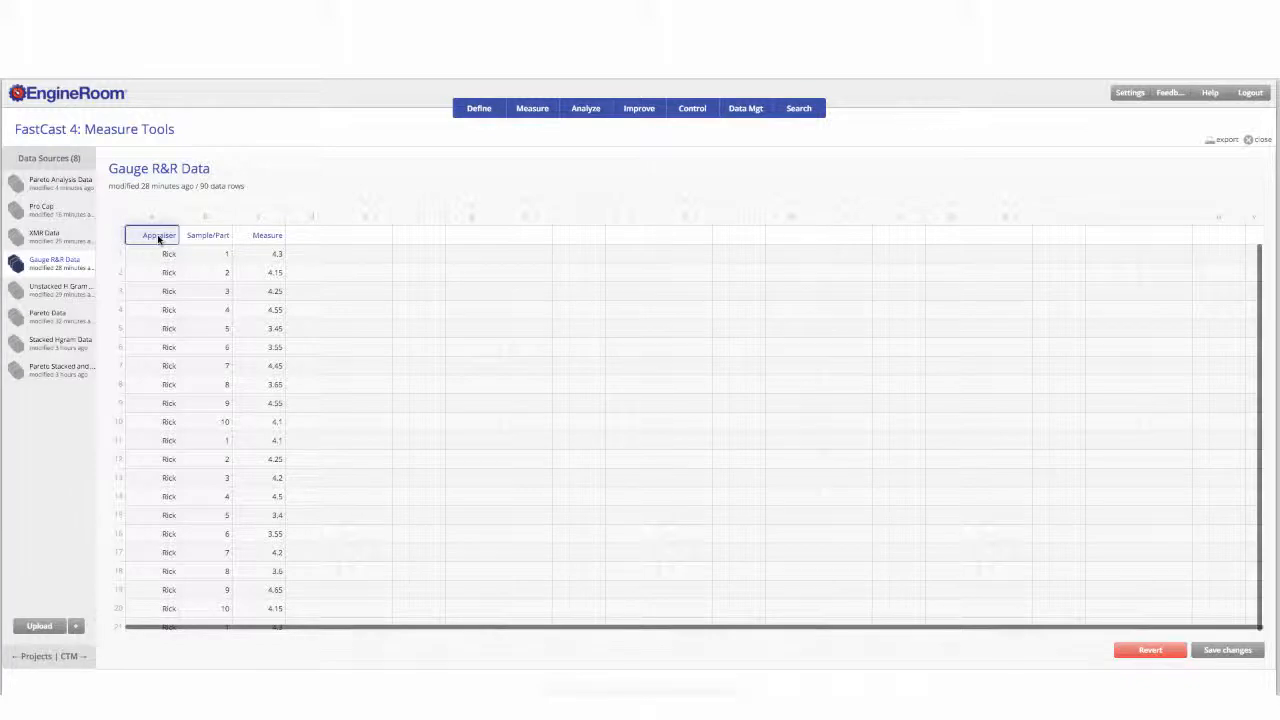
scroll(157, 280, down, 5)
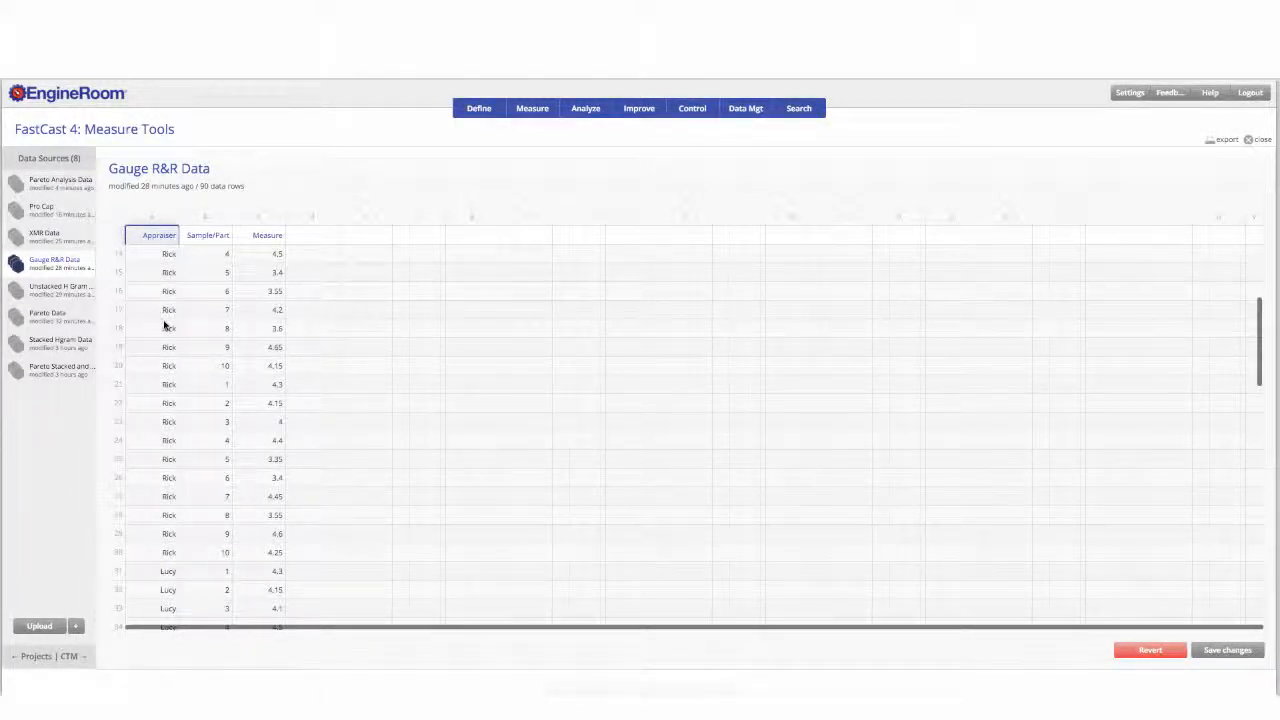
scroll(167, 337, down, 15)
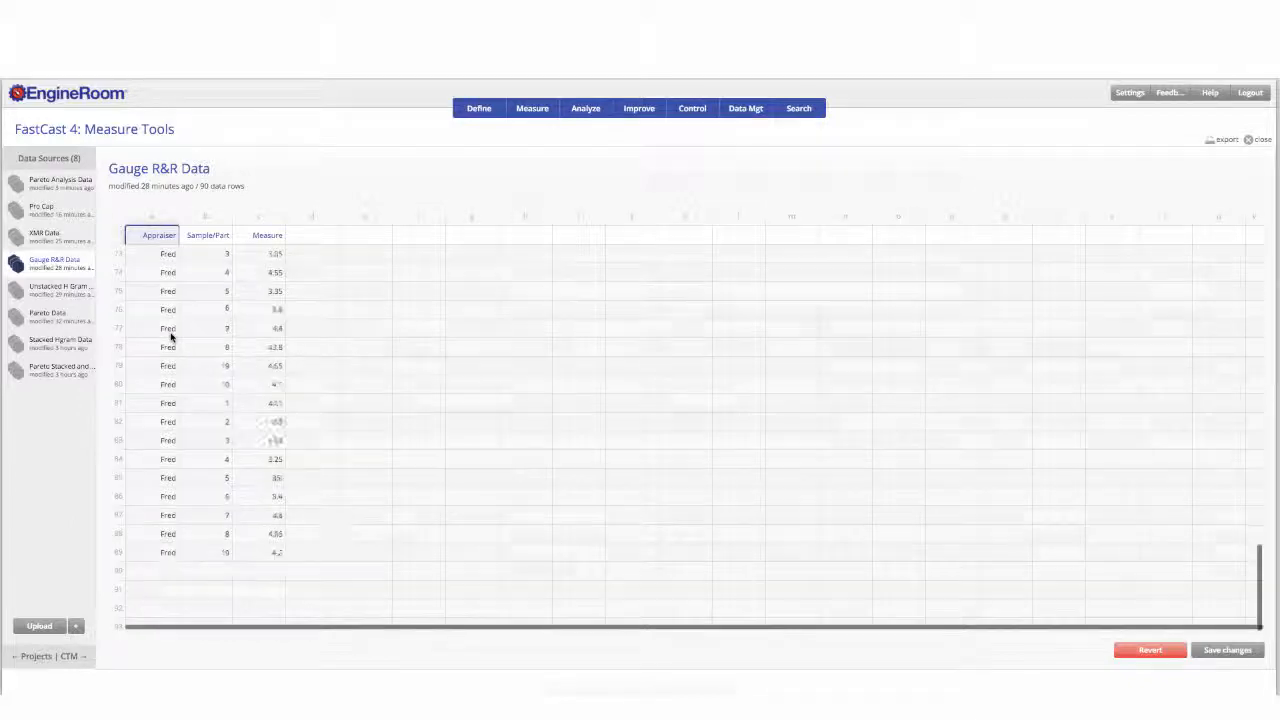
scroll(171, 337, right, 2)
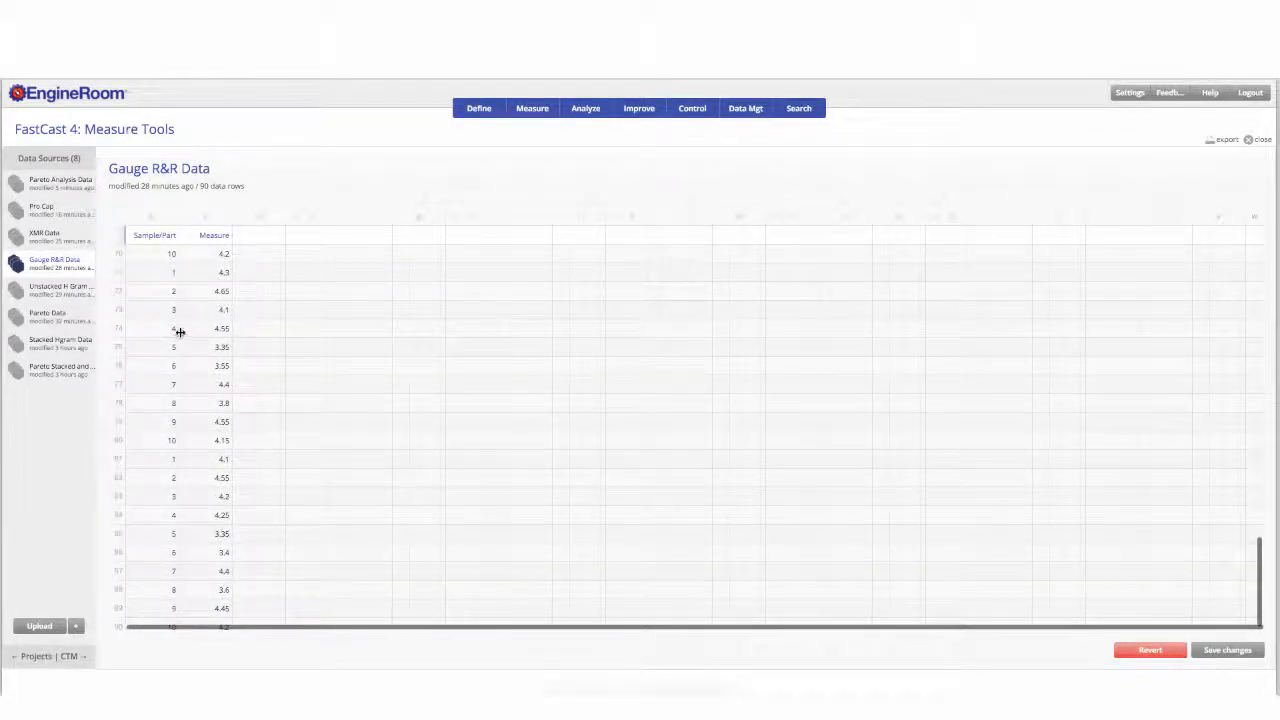
scroll(172, 270, left, 2)
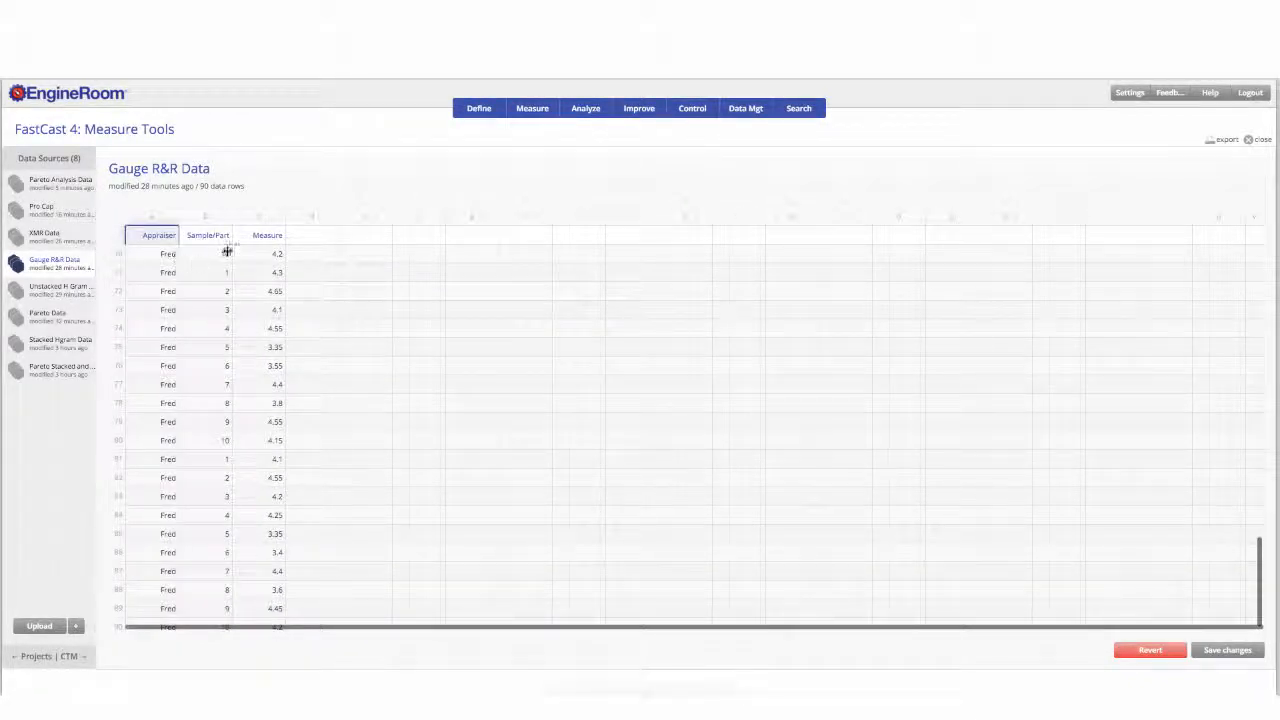
scroll(220, 283, up, 1)
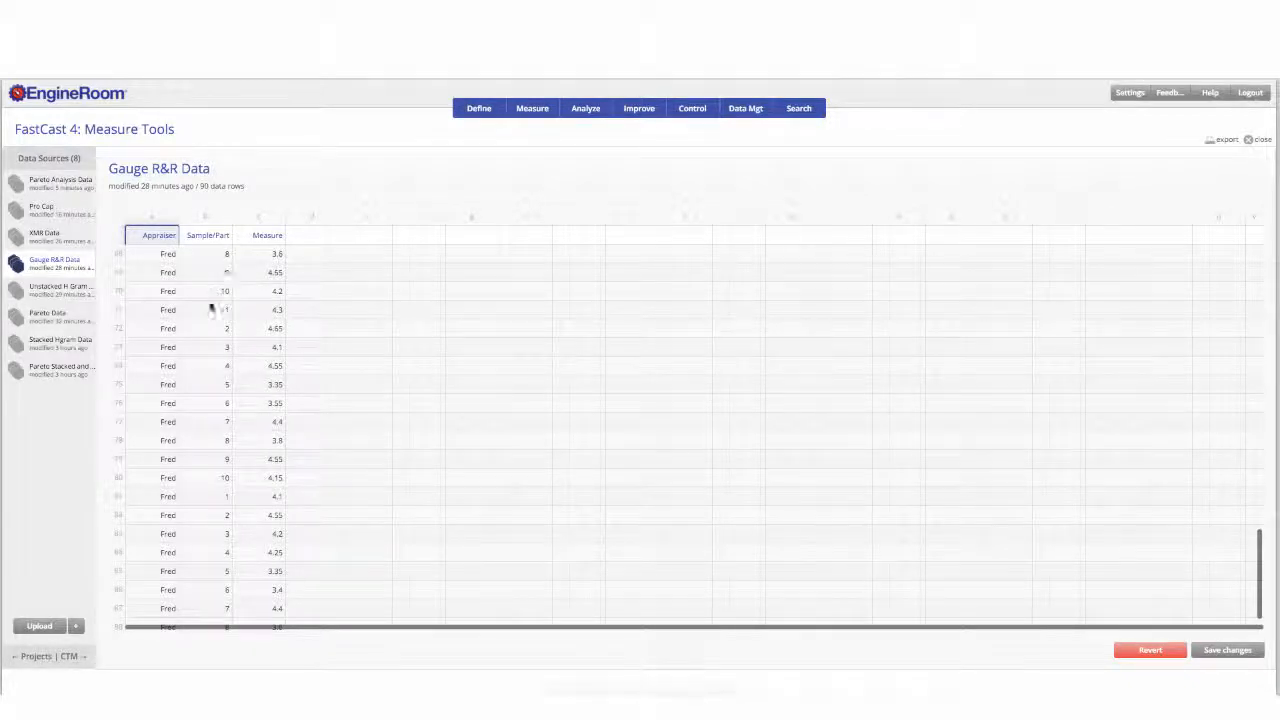
scroll(276, 252, up, 15)
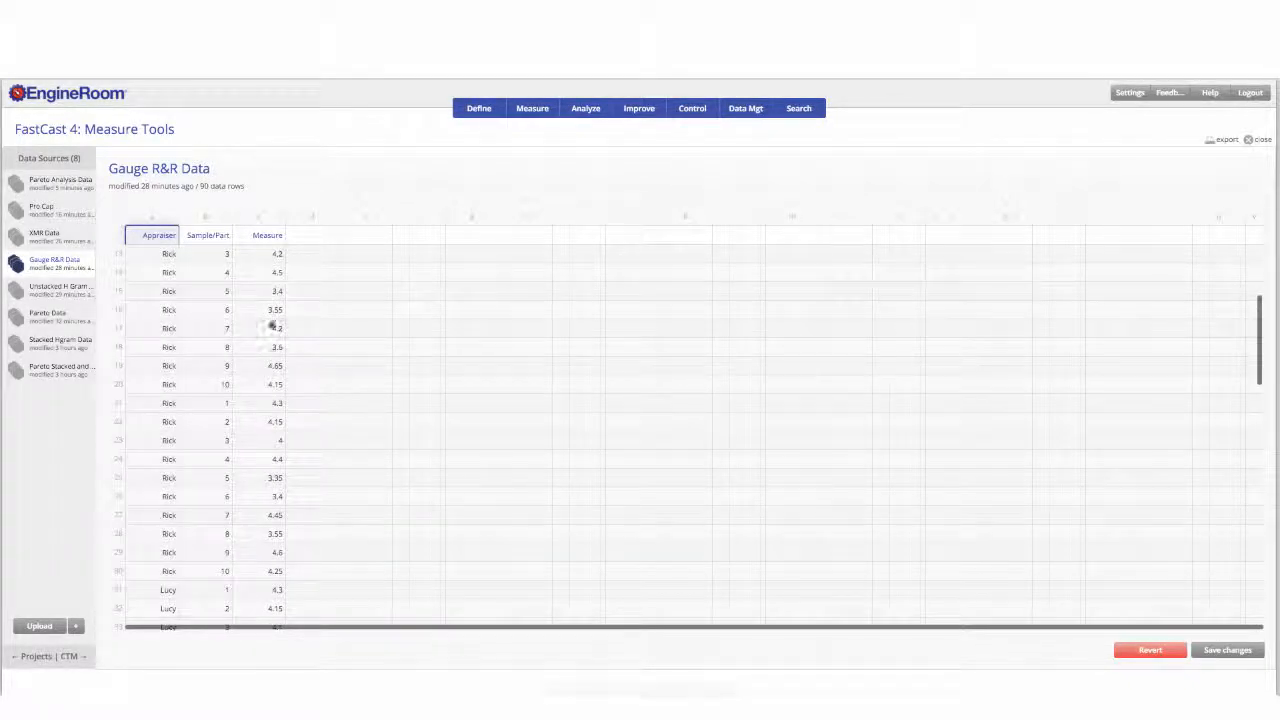
scroll(278, 286, up, 4)
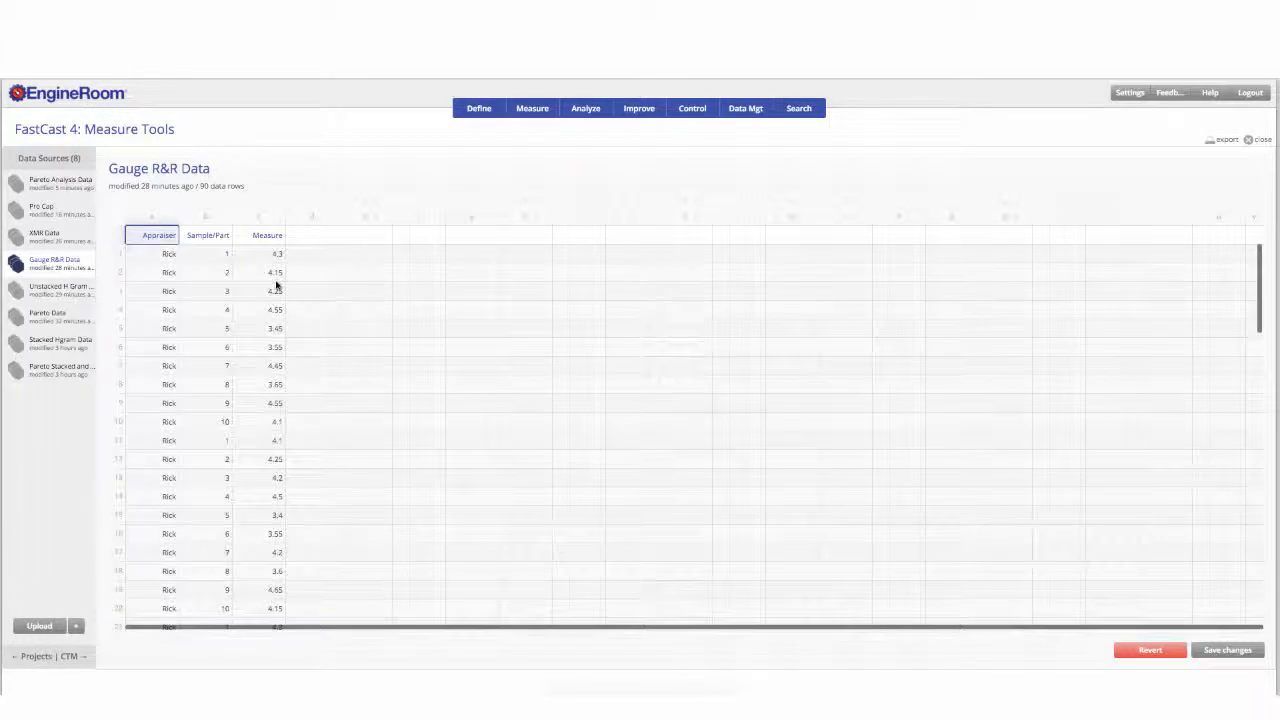
- Build an enlarged Gauge R&R analysis with Appraiser as the operator name, Sample/Part as the part number and Measure as the operator response variable
click(71, 271)
mouse_move(72, 273)
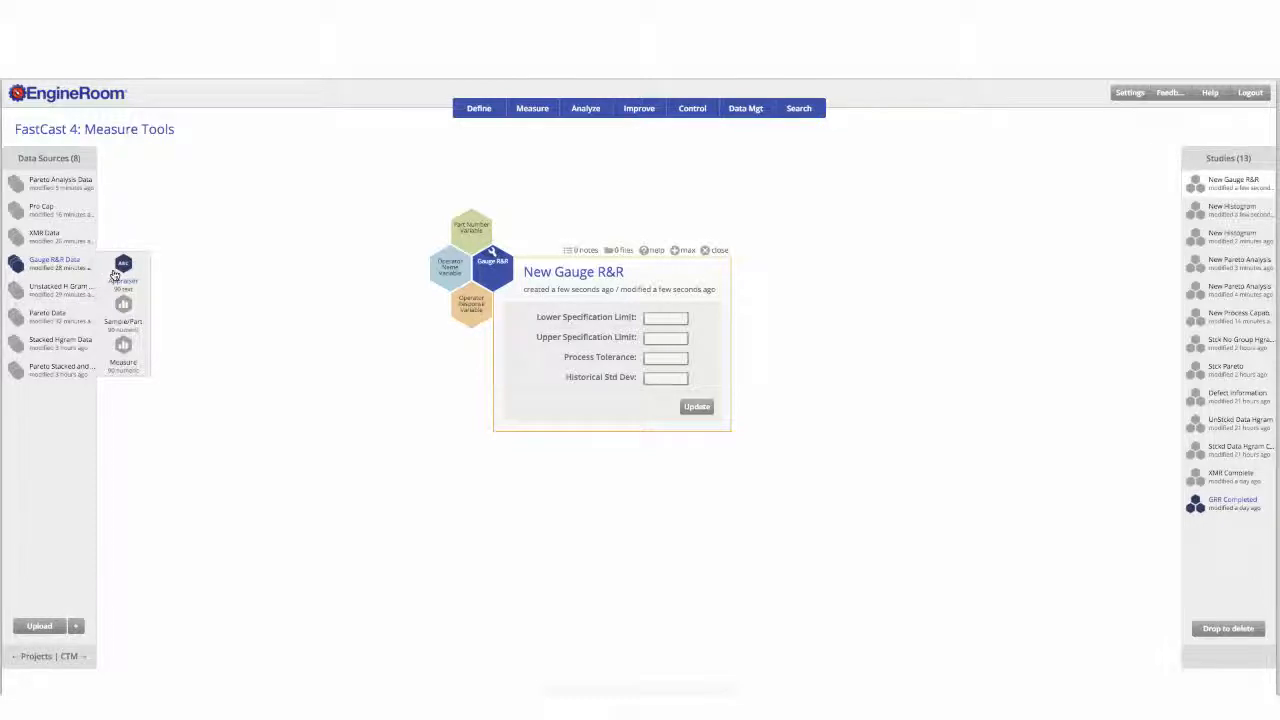
drag(119, 274, 435, 270)
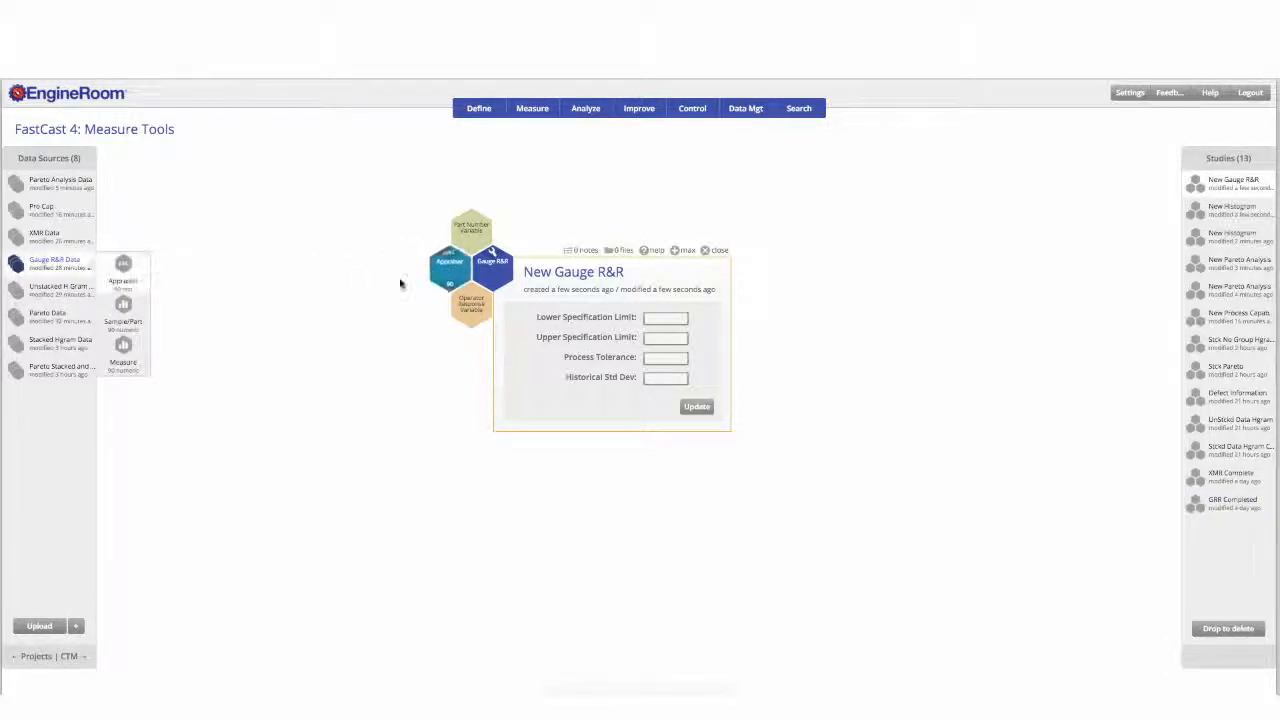
drag(123, 303, 466, 240)
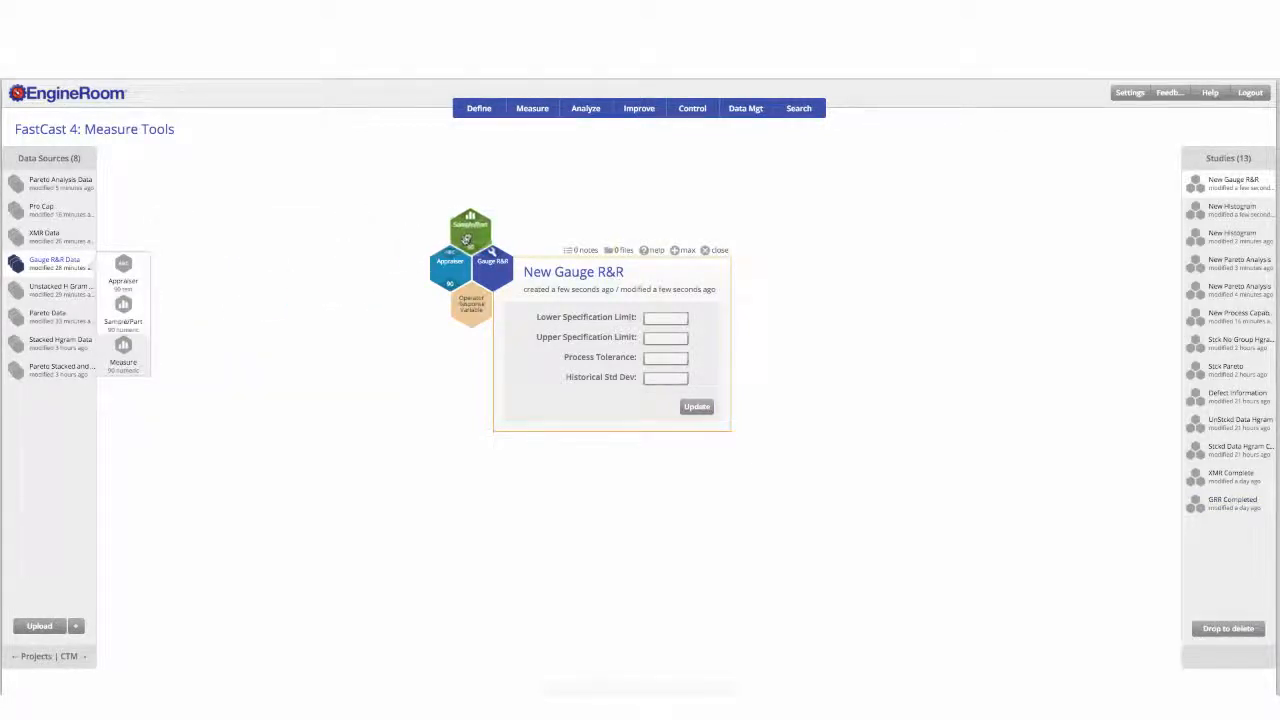
mouse_move(126, 355)
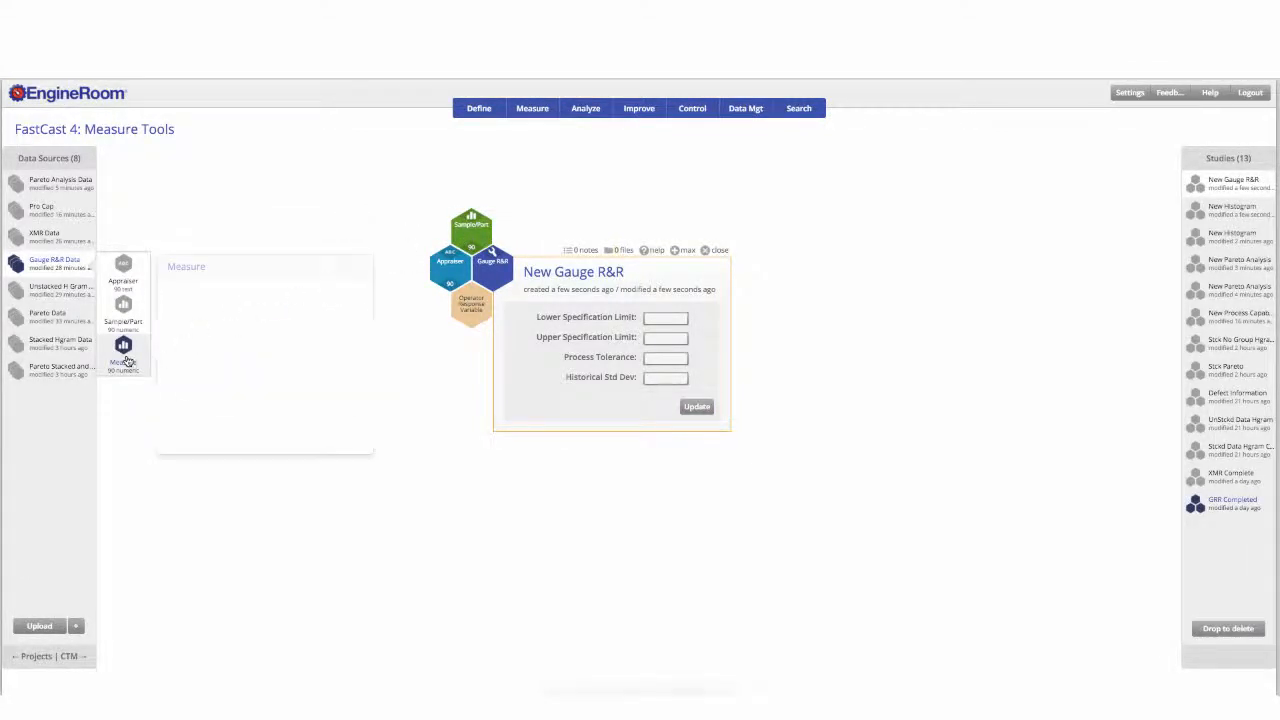
drag(126, 360, 171, 366)
drag(446, 340, 460, 328)
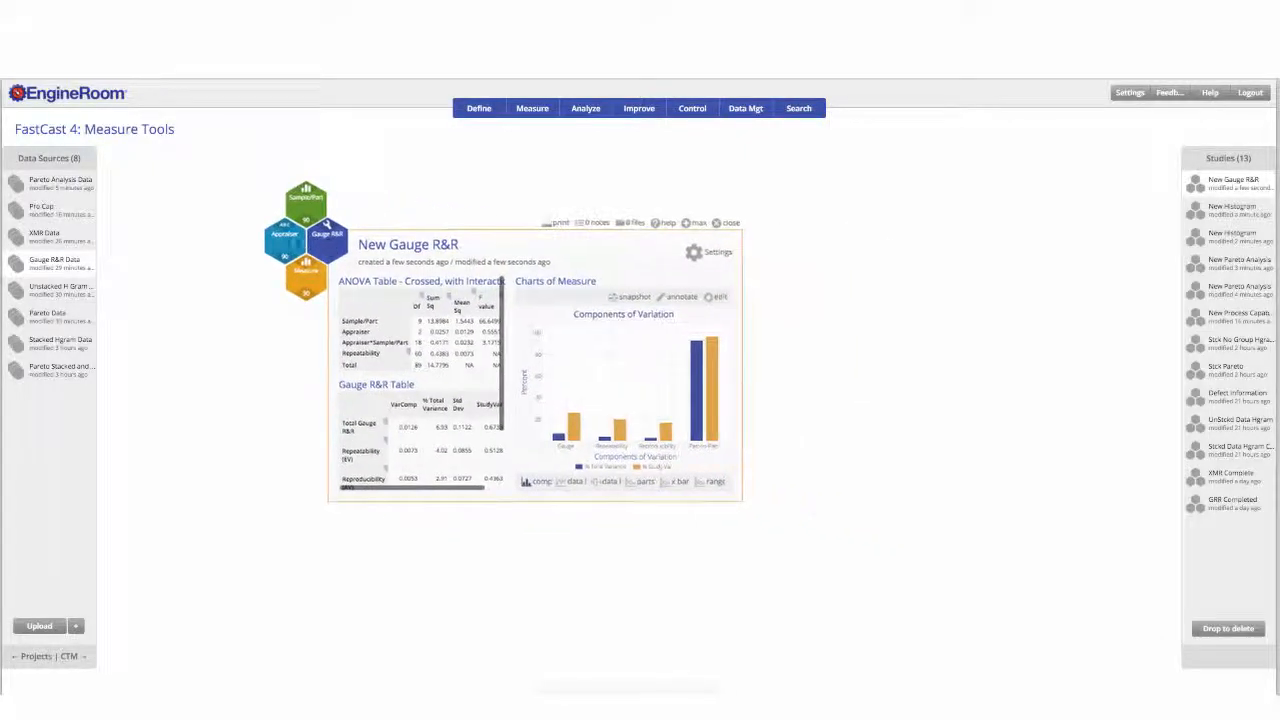
drag(676, 473, 999, 632)
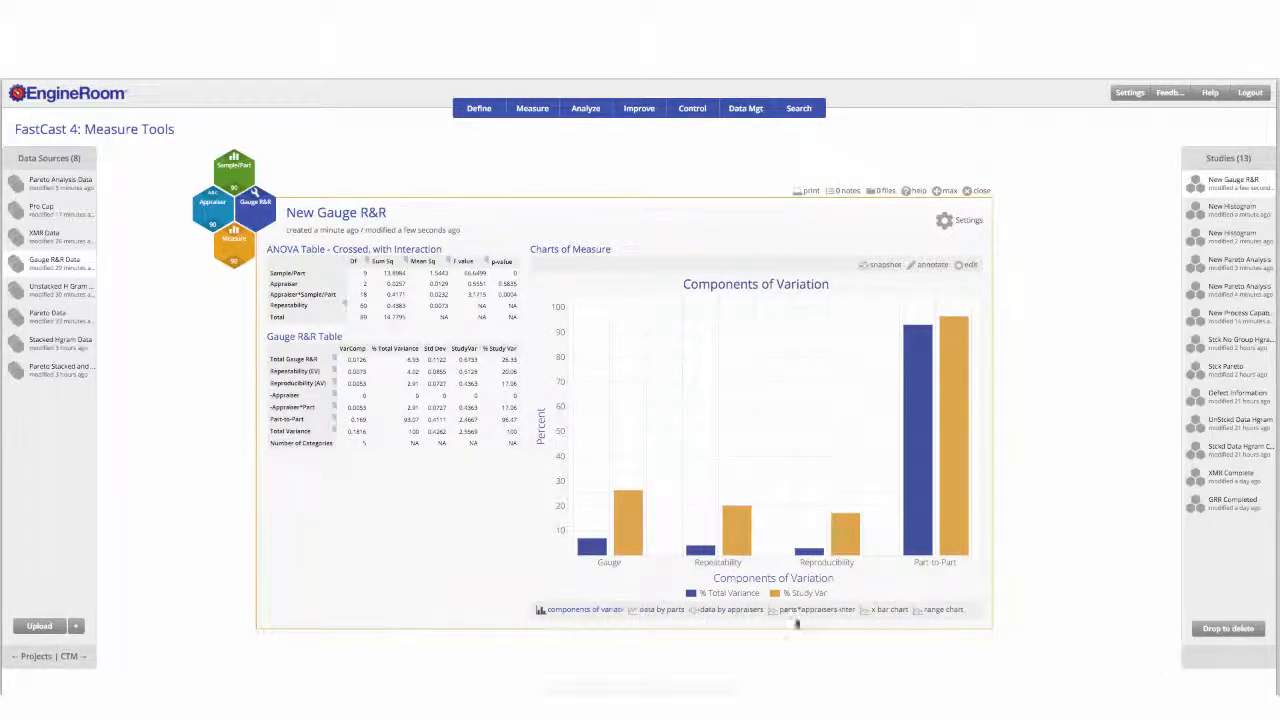
- Review the data by parts, data by appraisers, parts*appraisers interaction, X bar and range charts of the Gauge R&R study
click(662, 612)
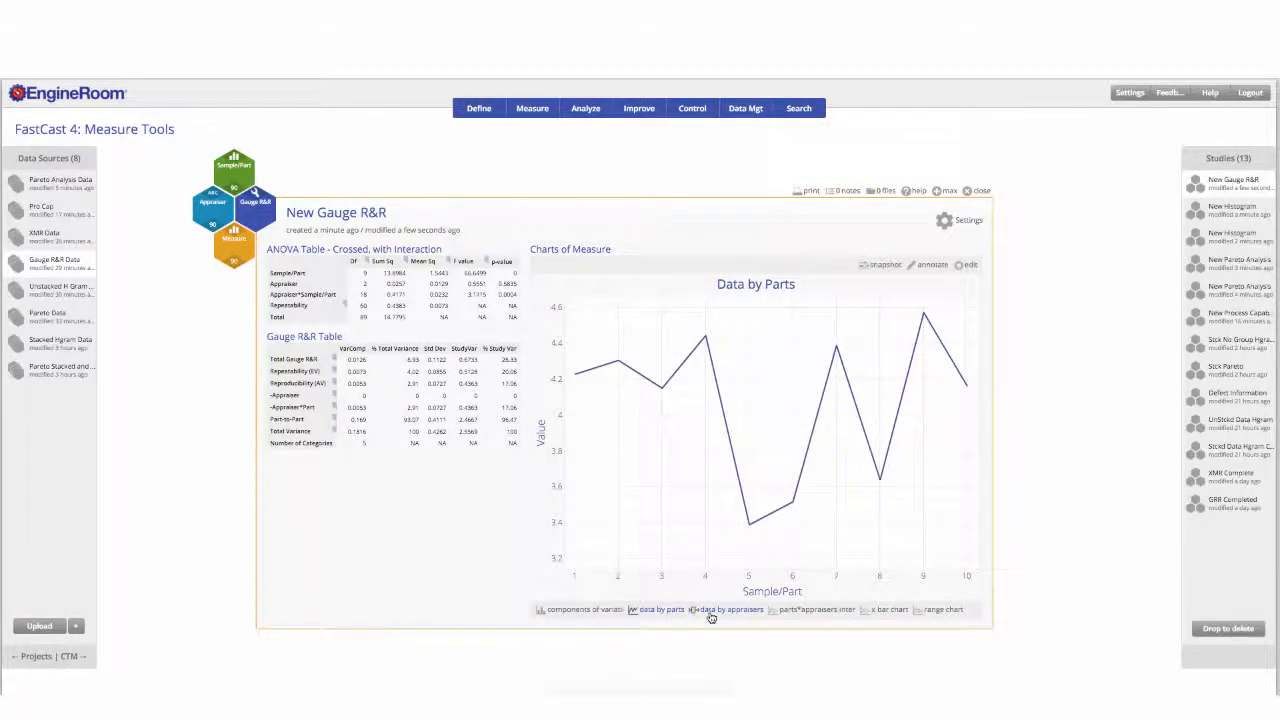
click(709, 612)
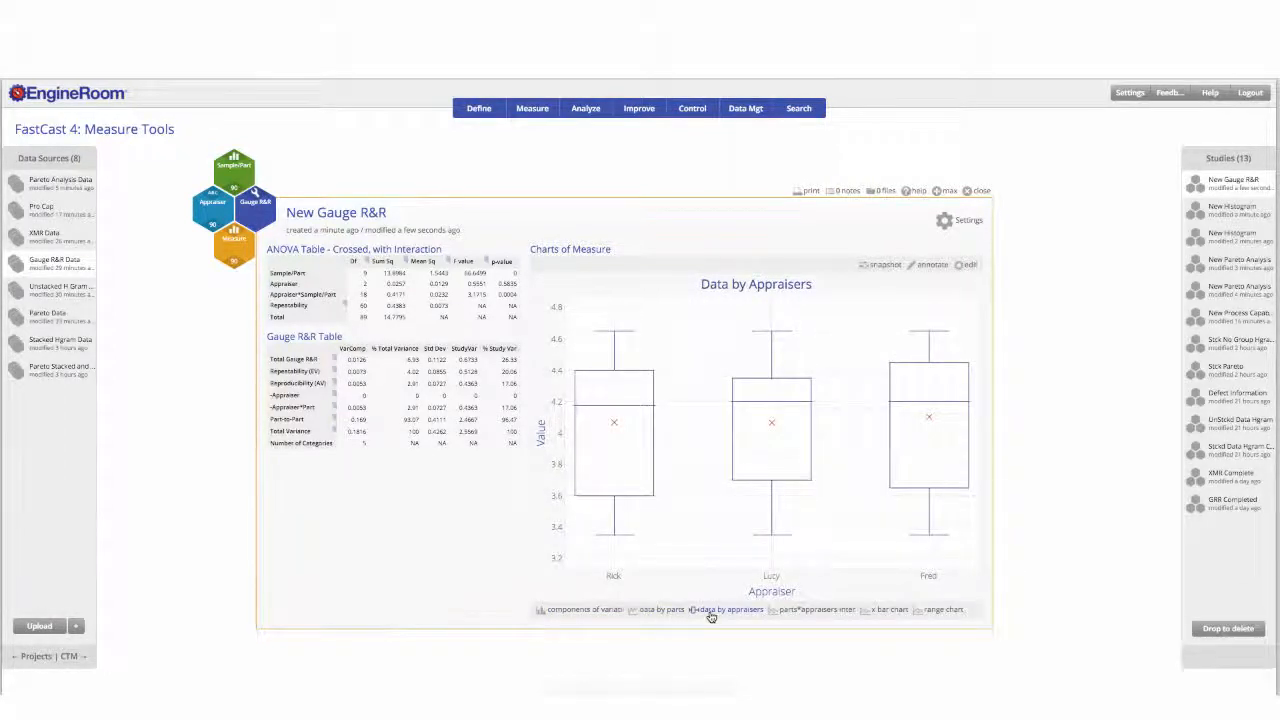
click(828, 612)
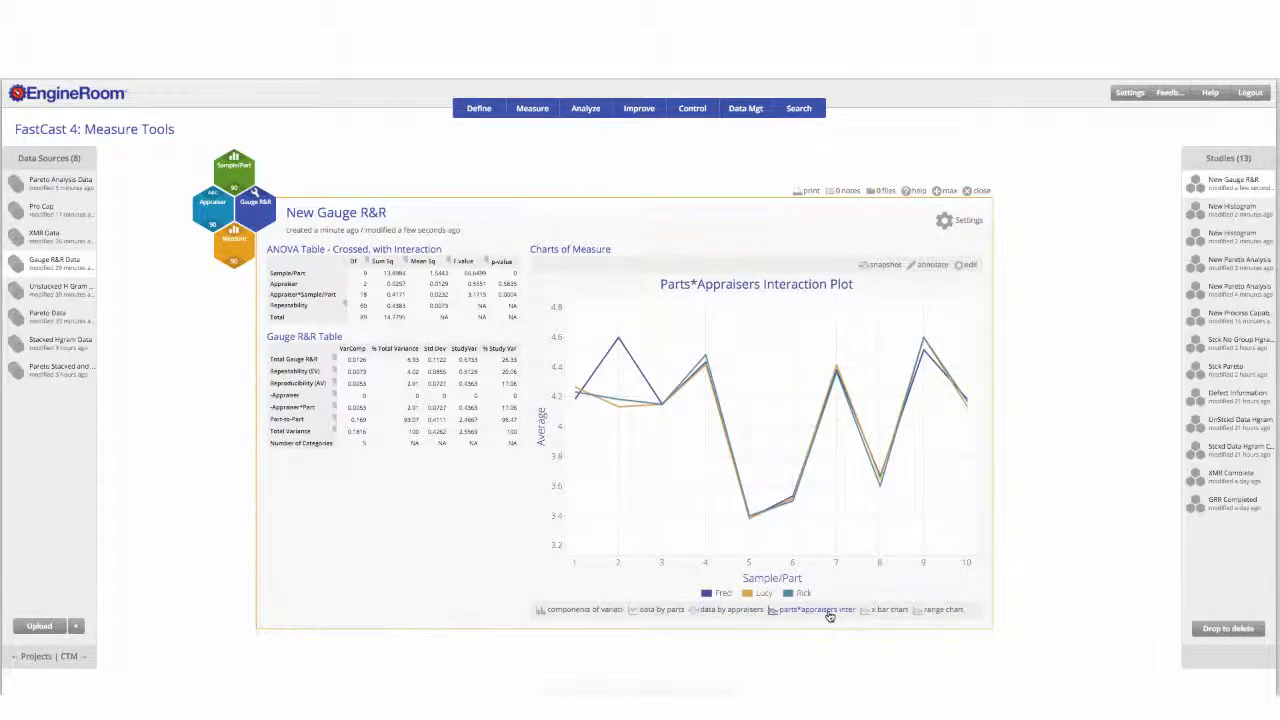
click(872, 609)
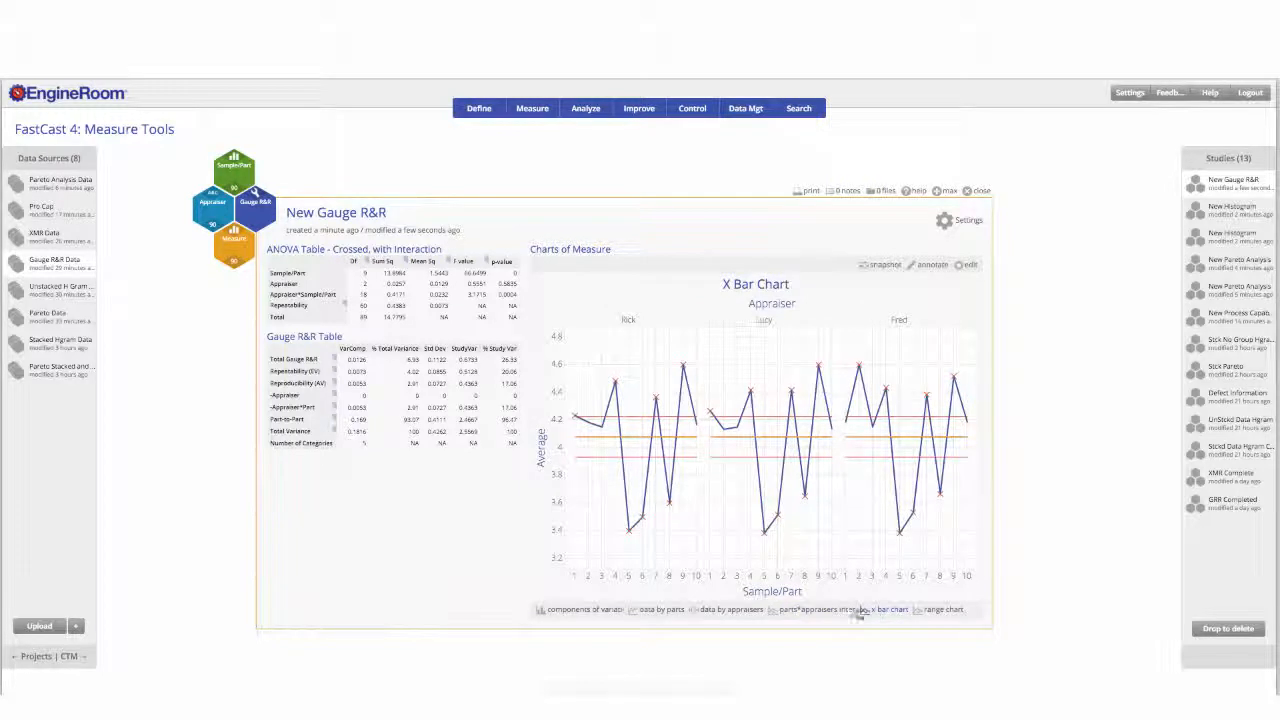
click(918, 610)
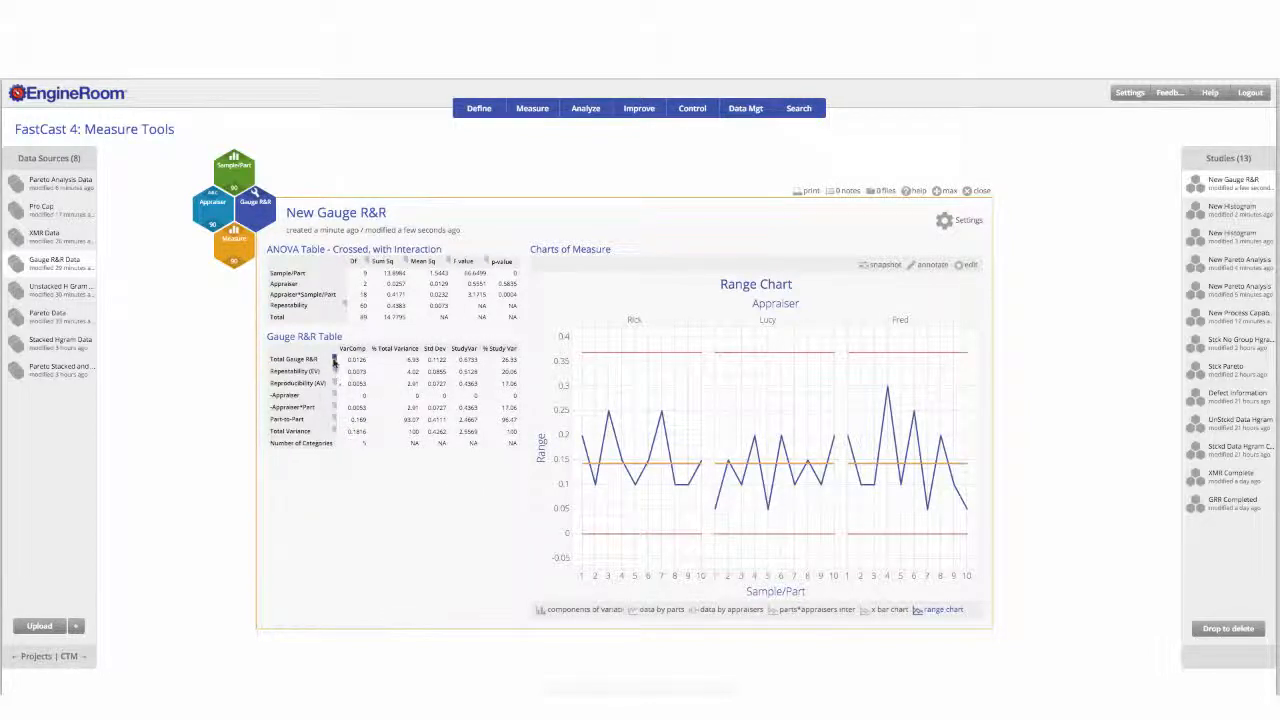
mouse_move(302, 362)
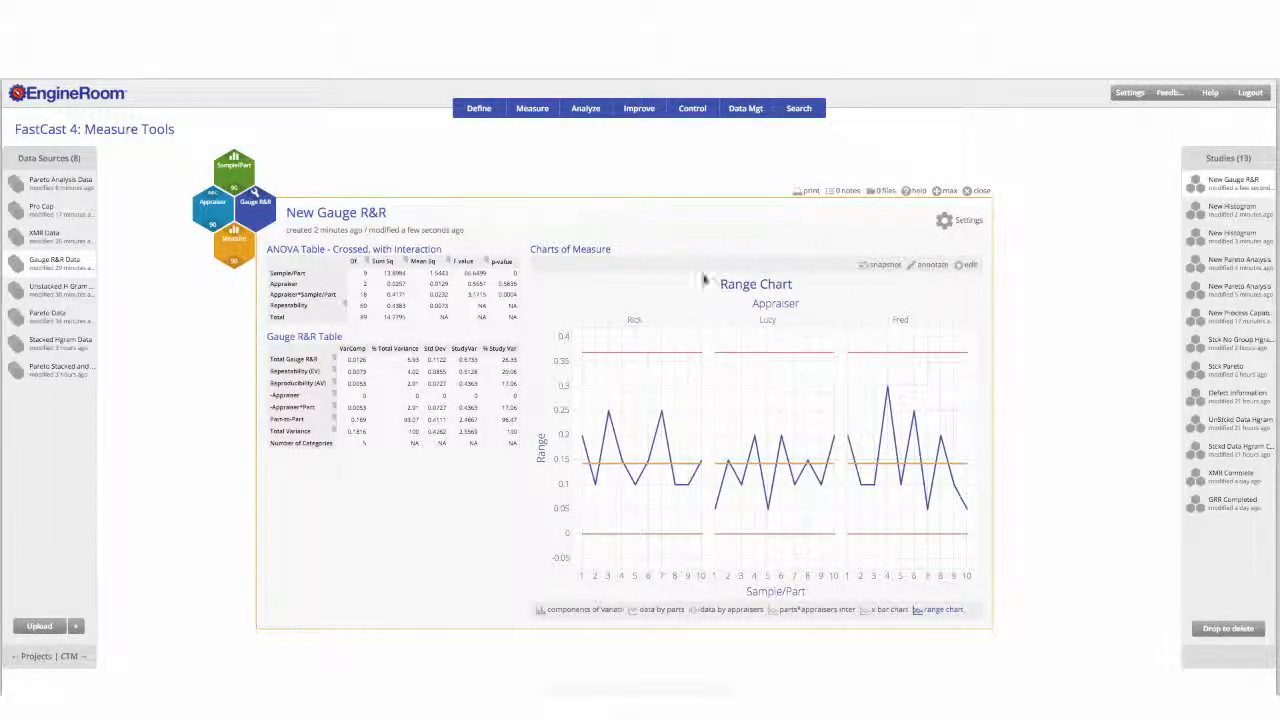
- View the Gauge R&R study's specification limit, tolerance and standard deviation settings without changing them, and close the study
click(958, 224)
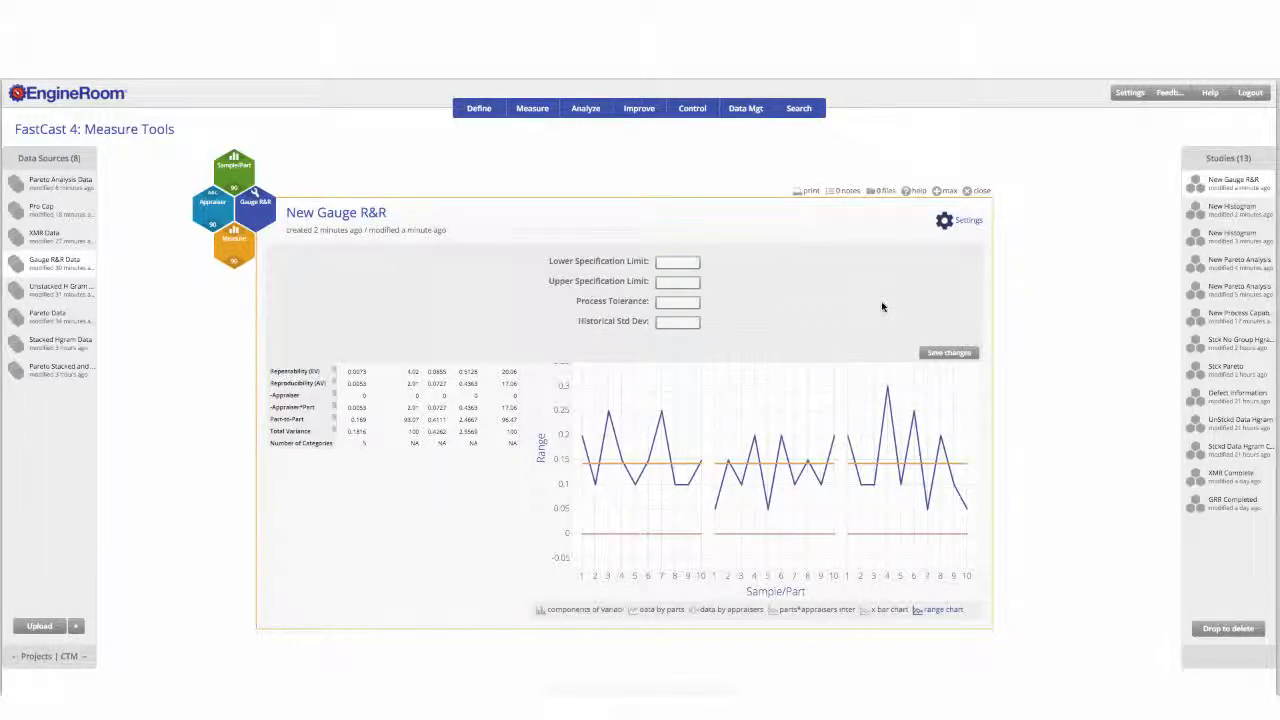
click(946, 221)
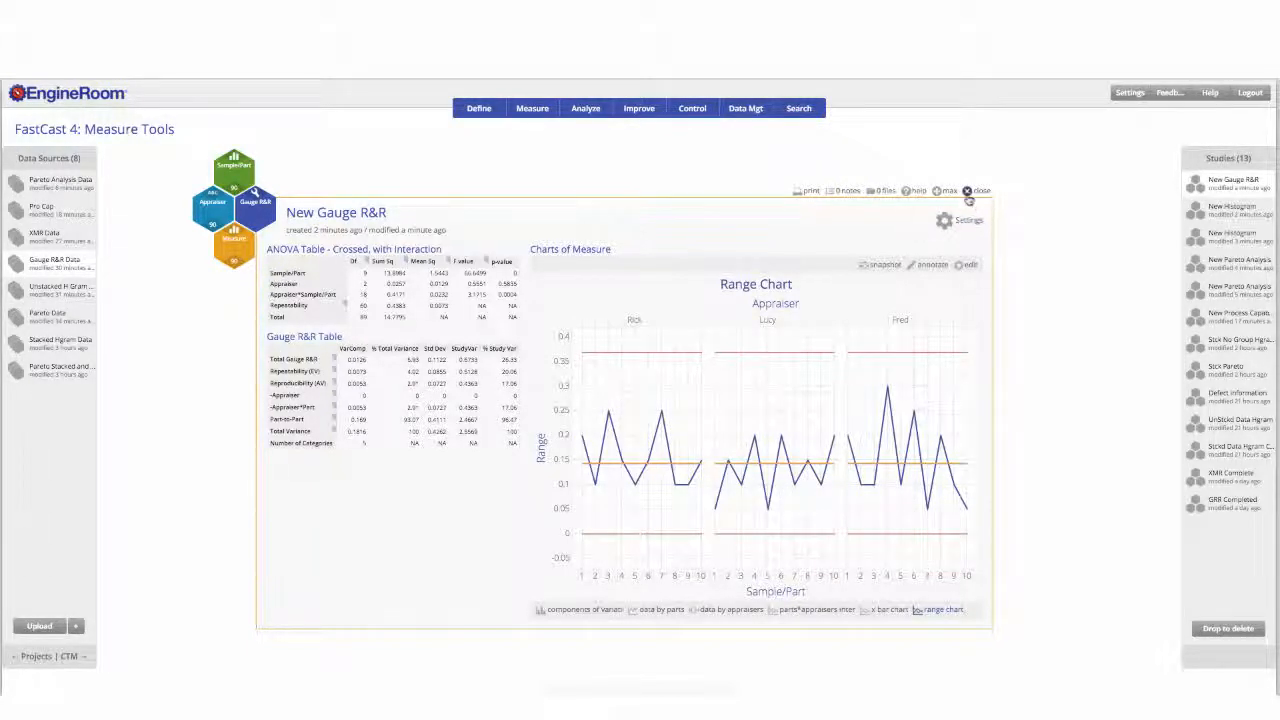
click(968, 192)
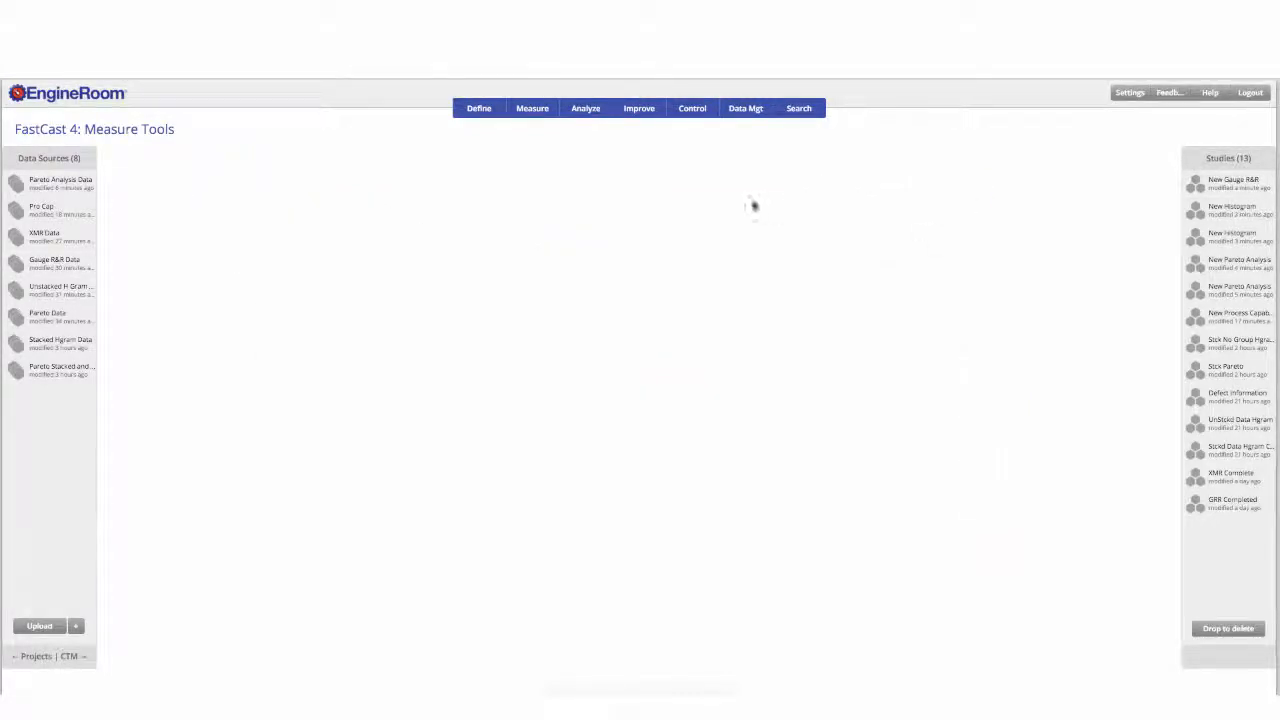
click(541, 119)
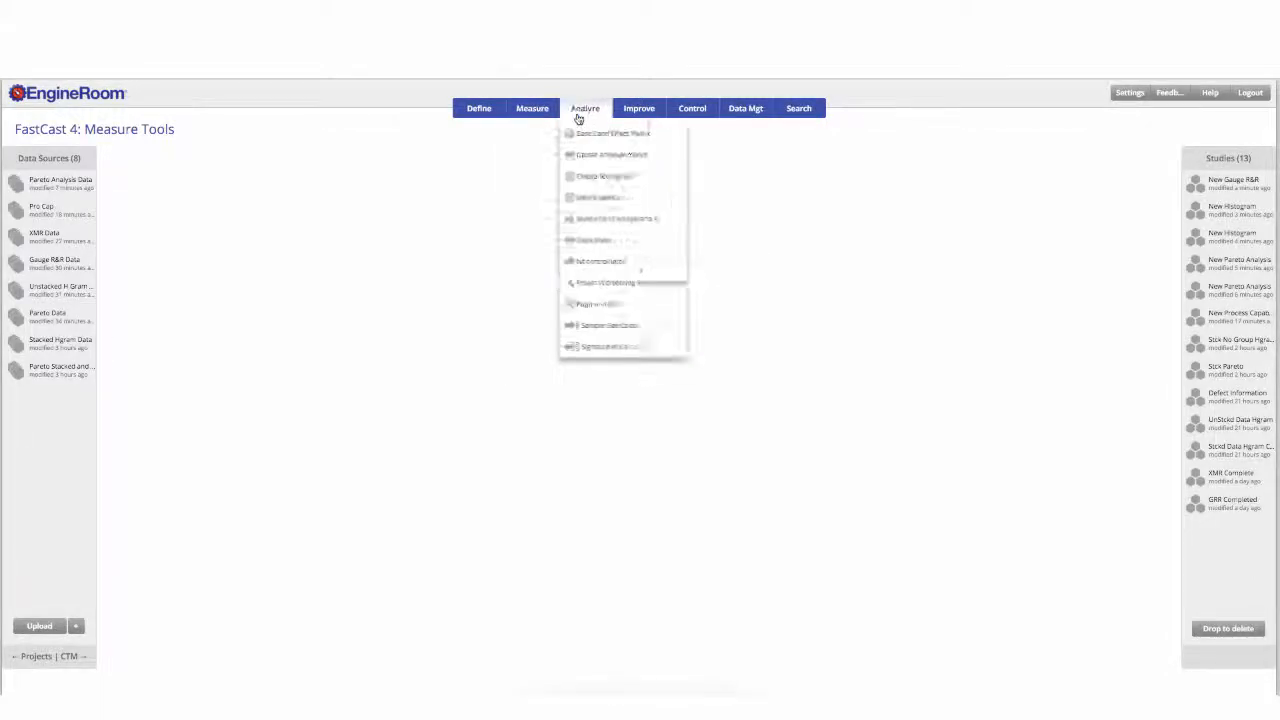
mouse_move(658, 117)
mouse_move(700, 114)
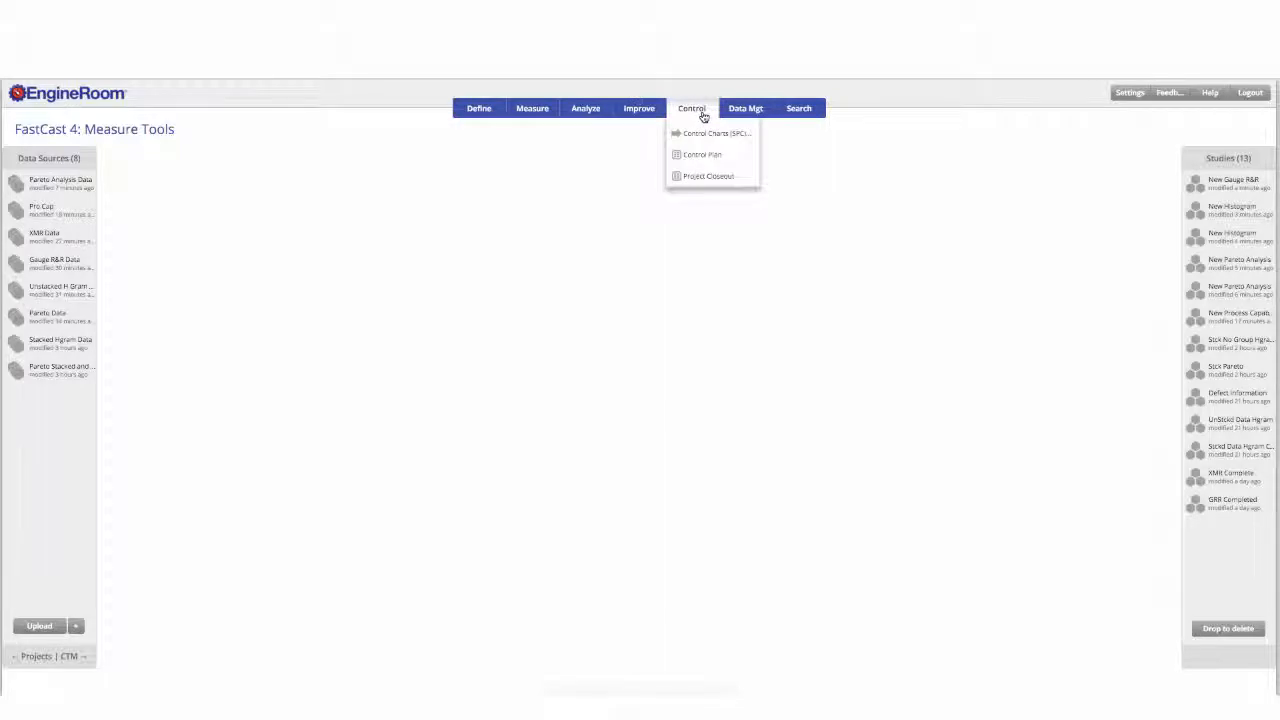
mouse_move(550, 115)
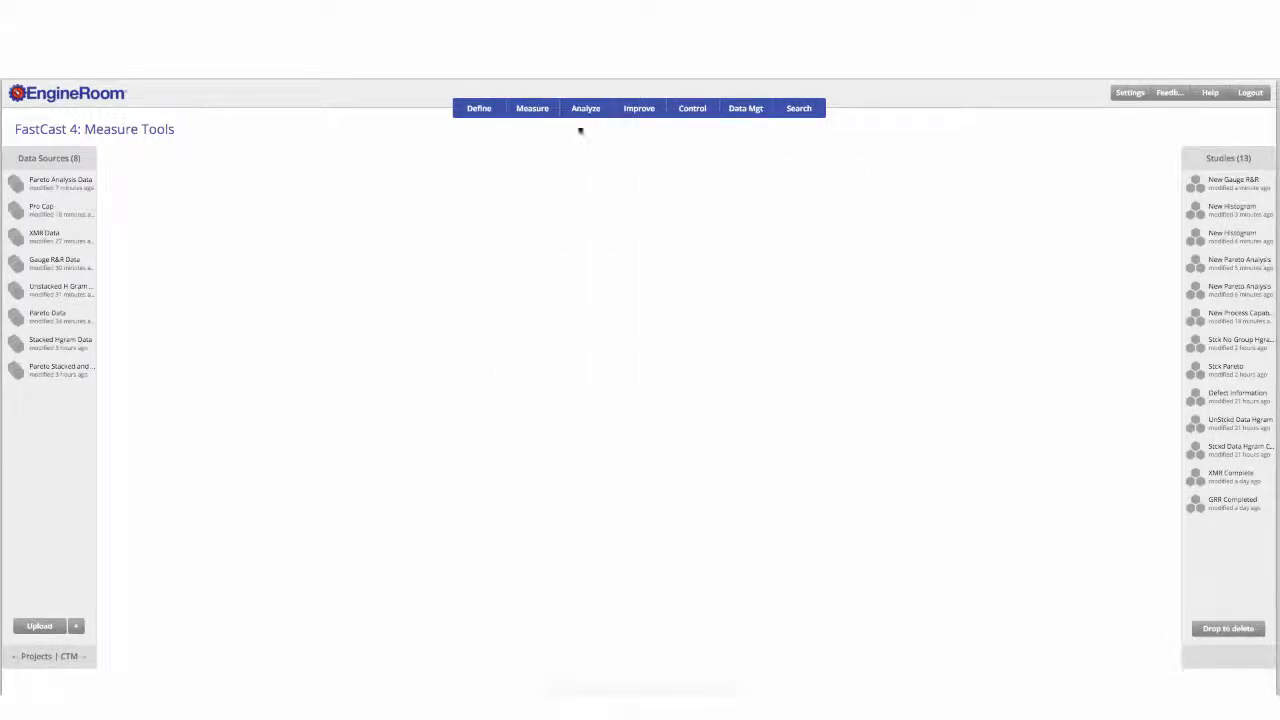
click(806, 112)
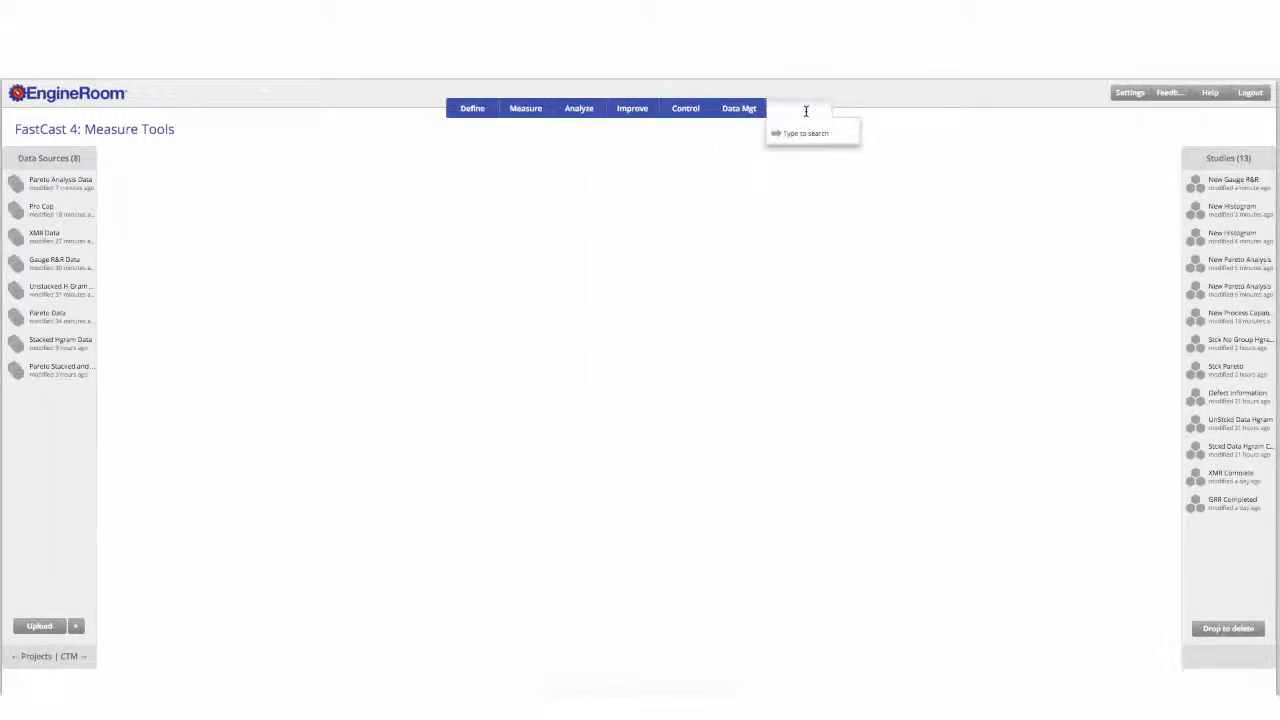
click(821, 209)
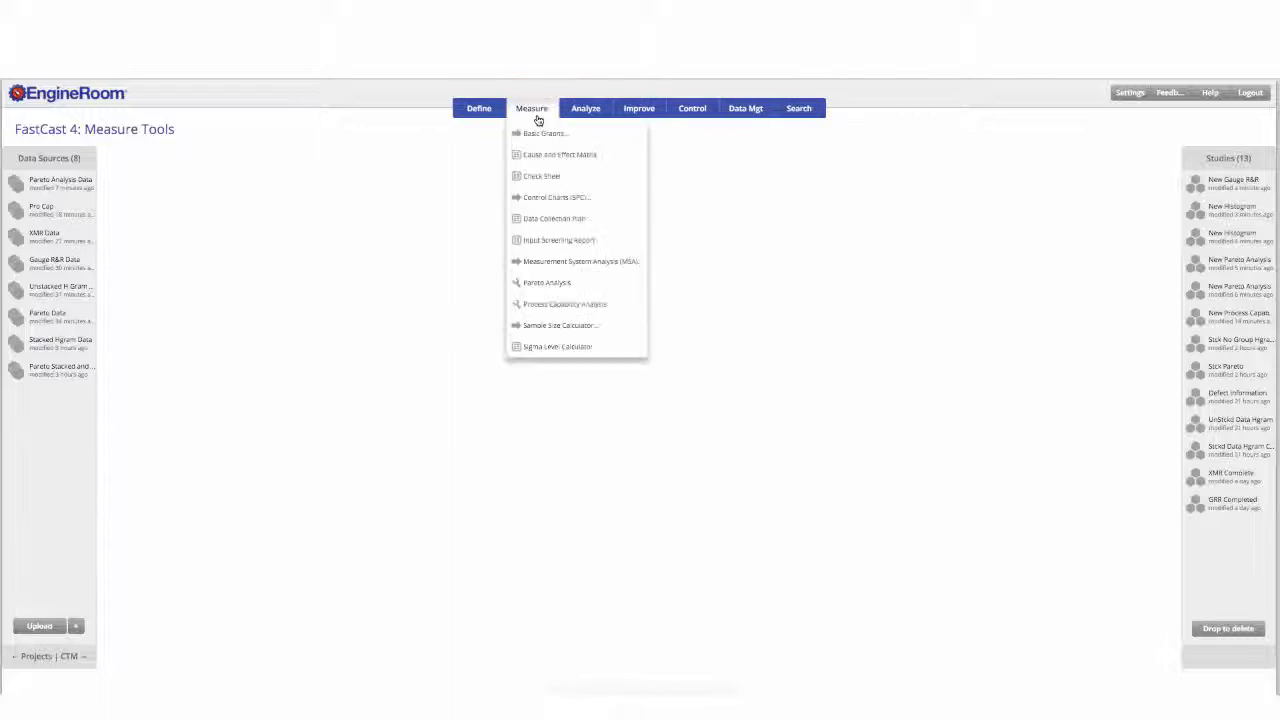
- Create a new X and Moving Range control chart study from the Measure phase tools
mouse_move(547, 142)
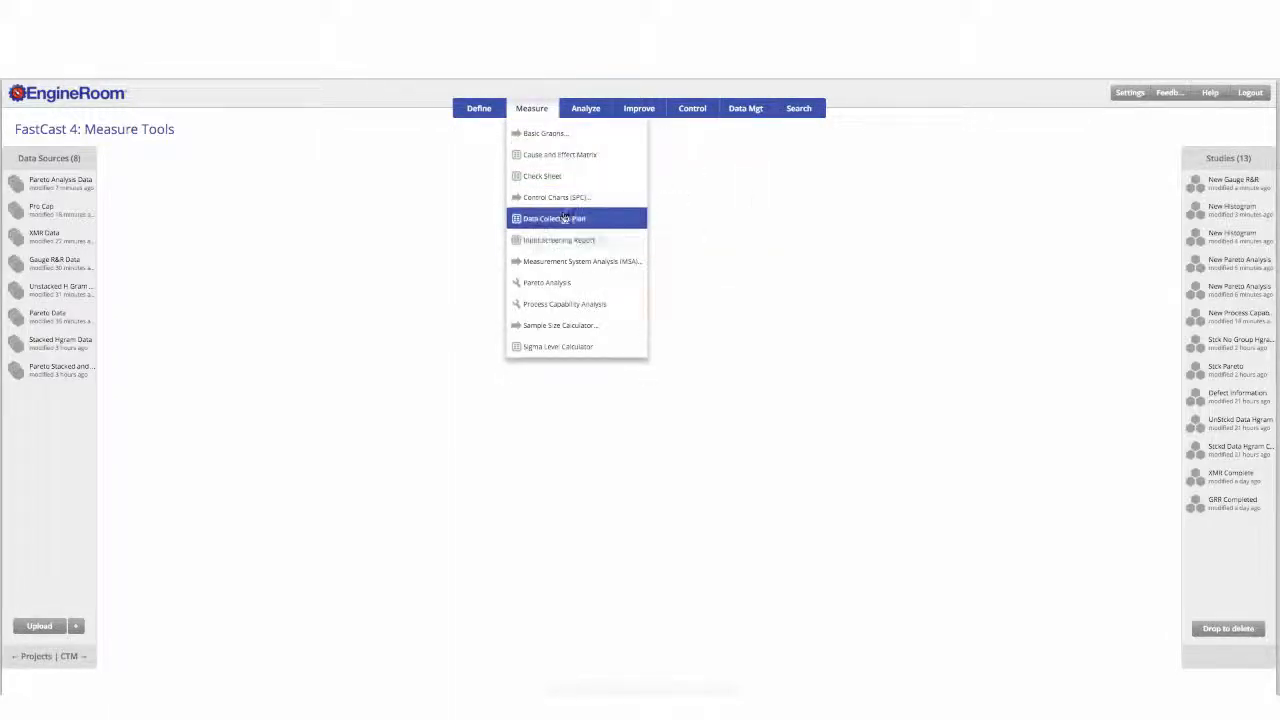
mouse_move(566, 208)
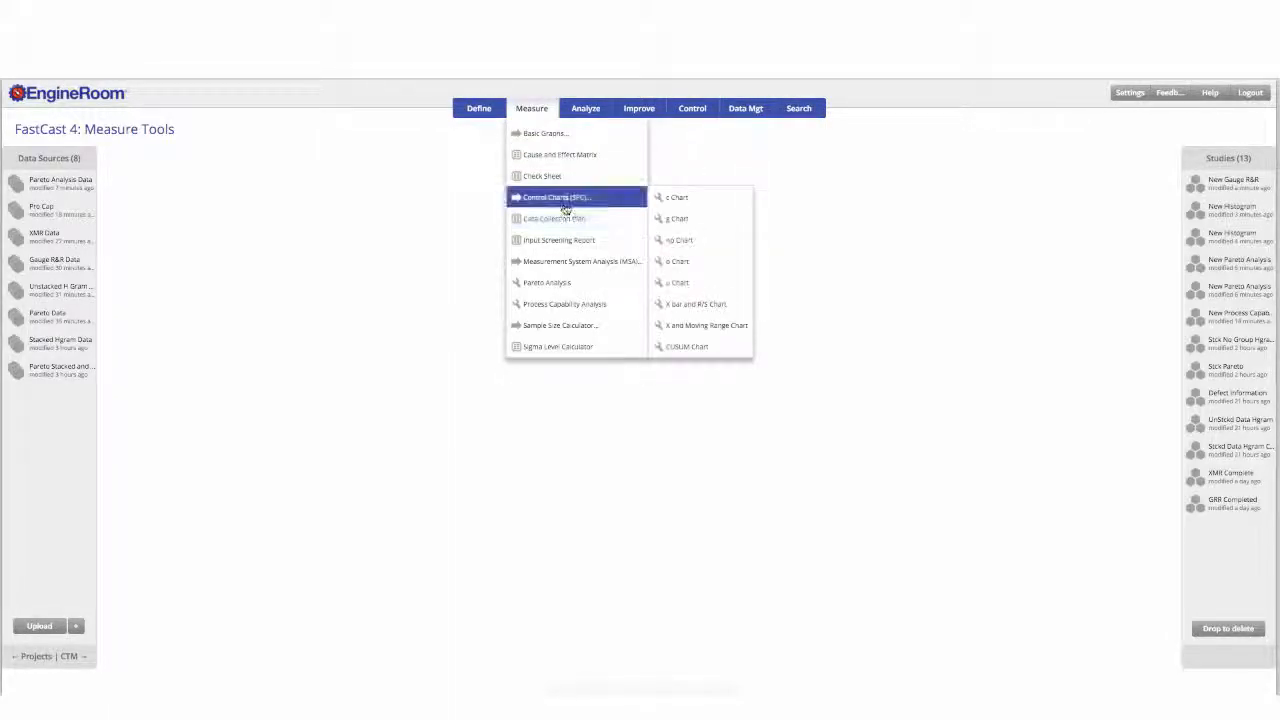
click(726, 327)
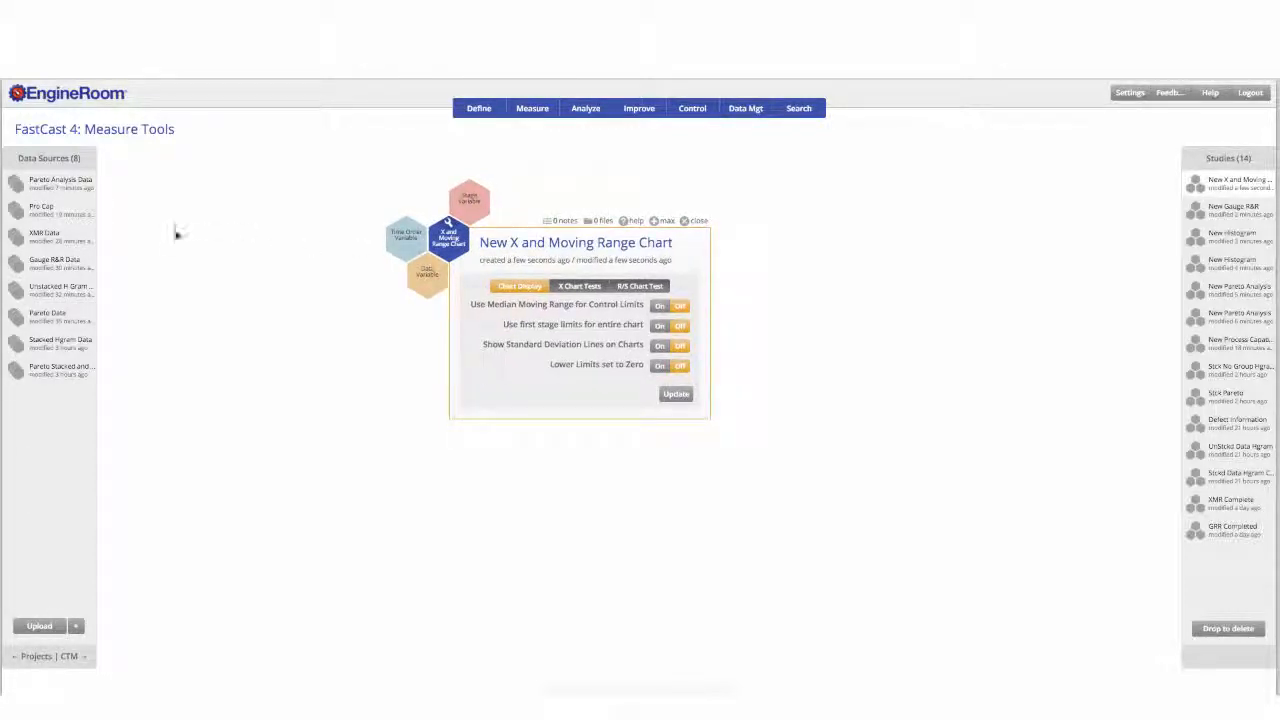
- Examine the Number of Patients, Dates and Stage columns of XMR Data and return to the chart study
click(60, 244)
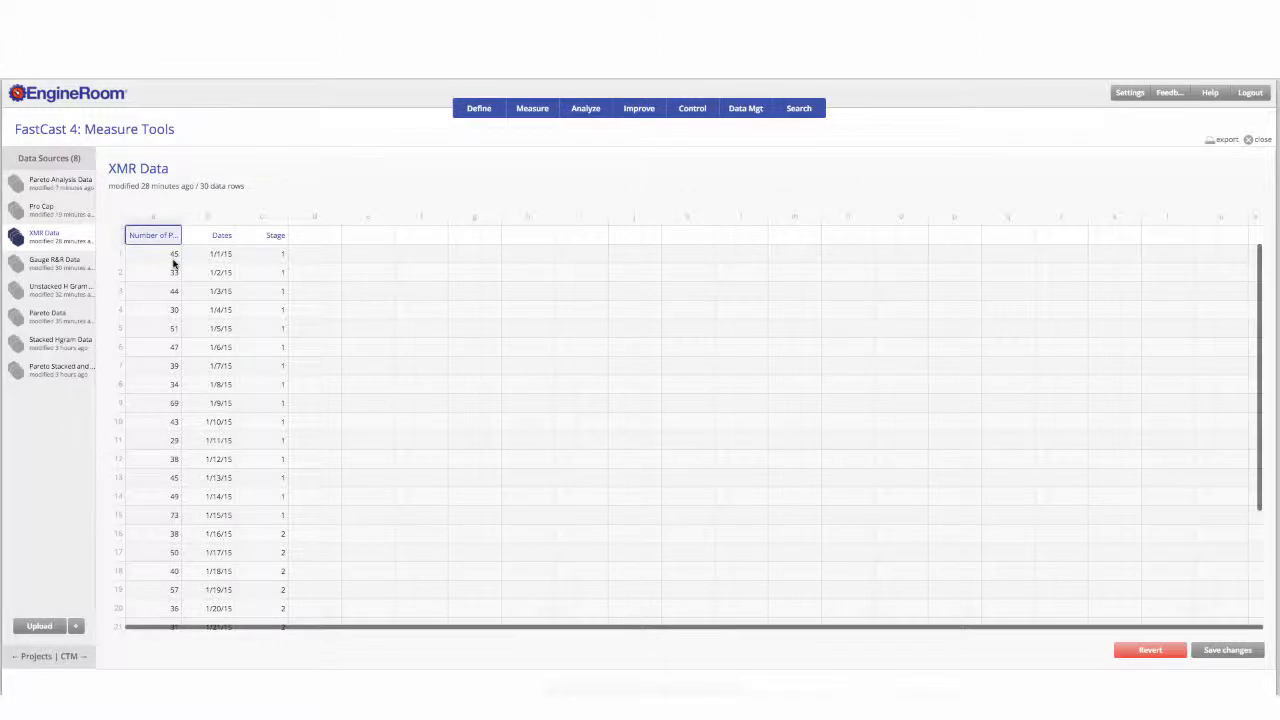
scroll(281, 274, down, 3)
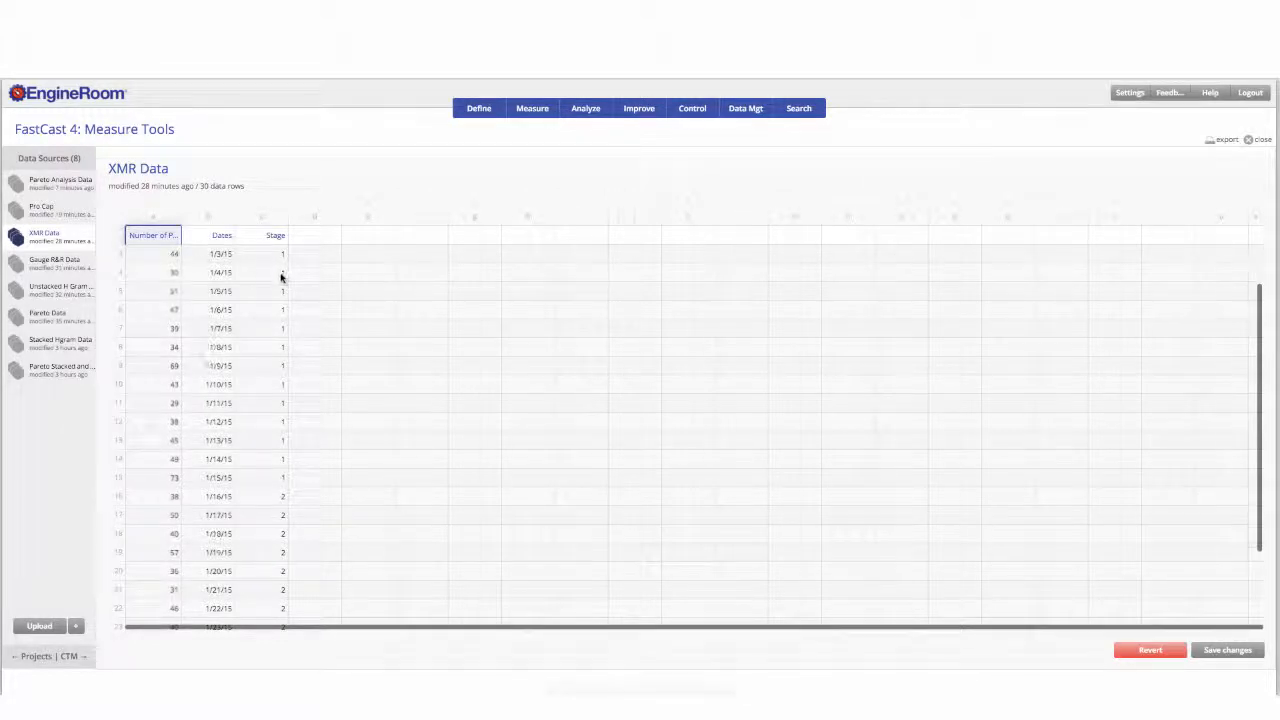
scroll(281, 278, up, 2)
scroll(186, 264, right, 1)
click(64, 248)
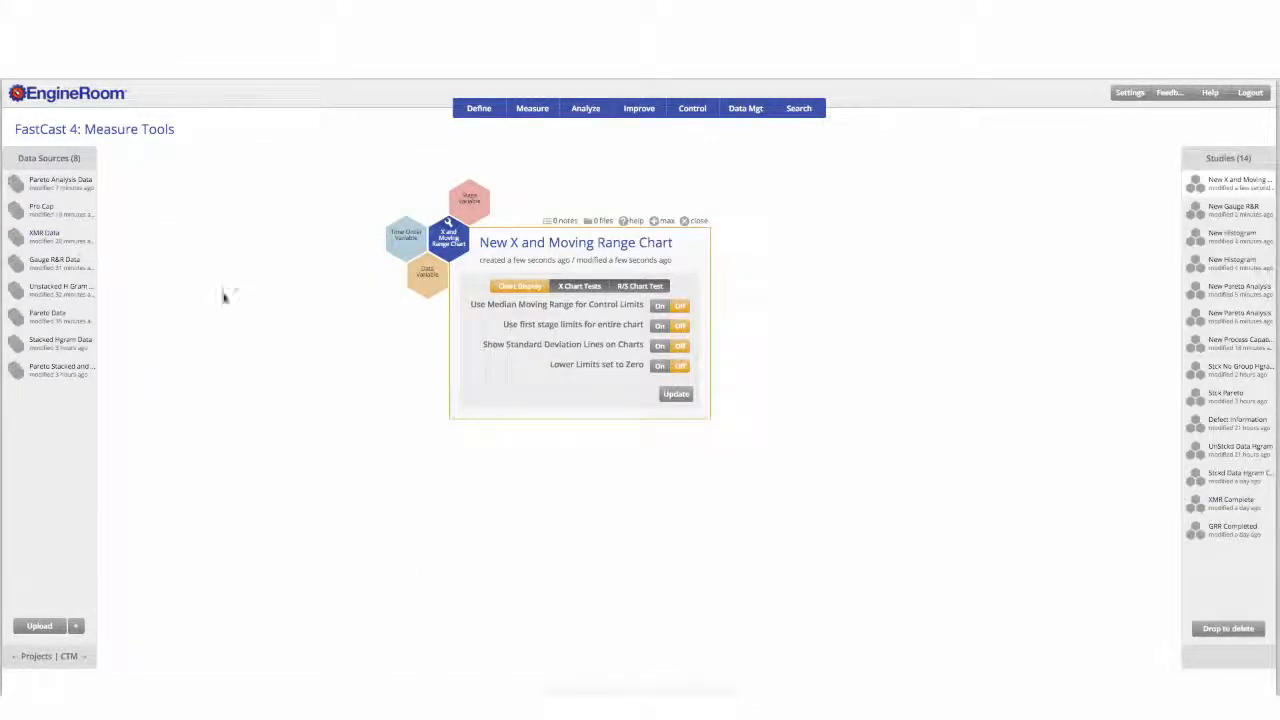
- Build an enlarged X chart from XMR Data with Number of Patients as the data variable and Dates as the time order variable
mouse_move(68, 249)
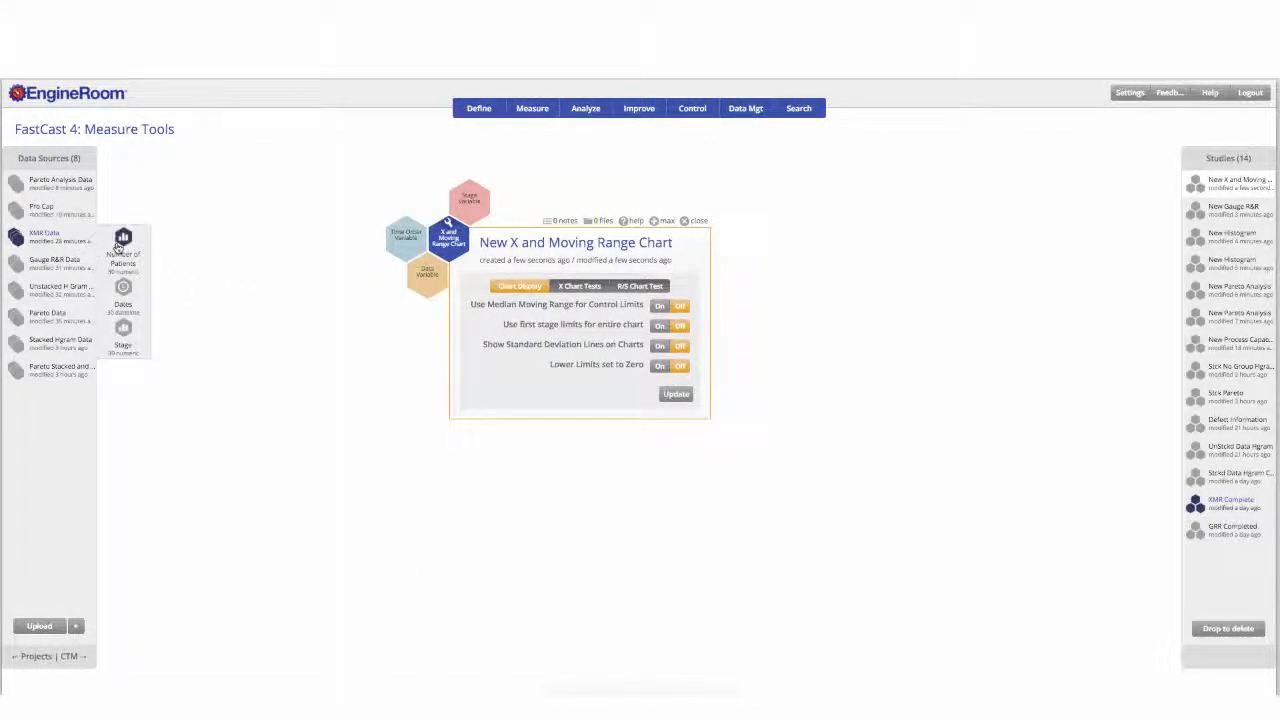
drag(123, 240, 404, 290)
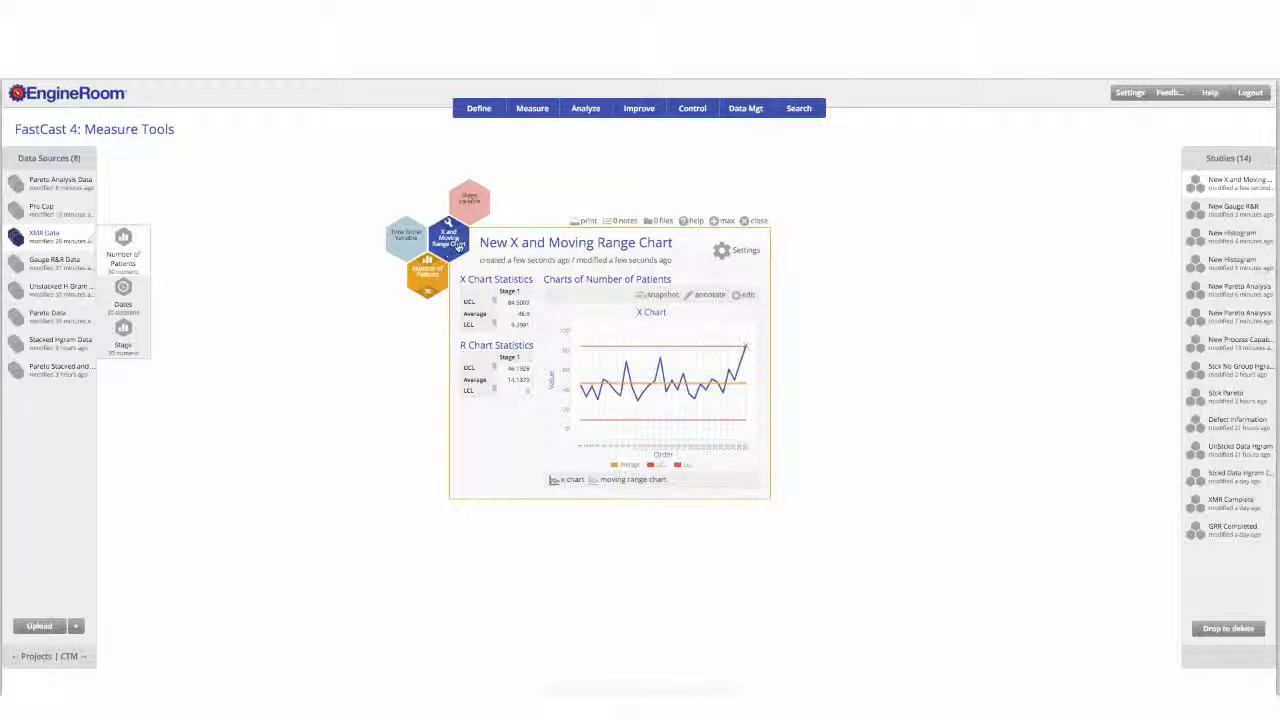
drag(637, 452, 1057, 619)
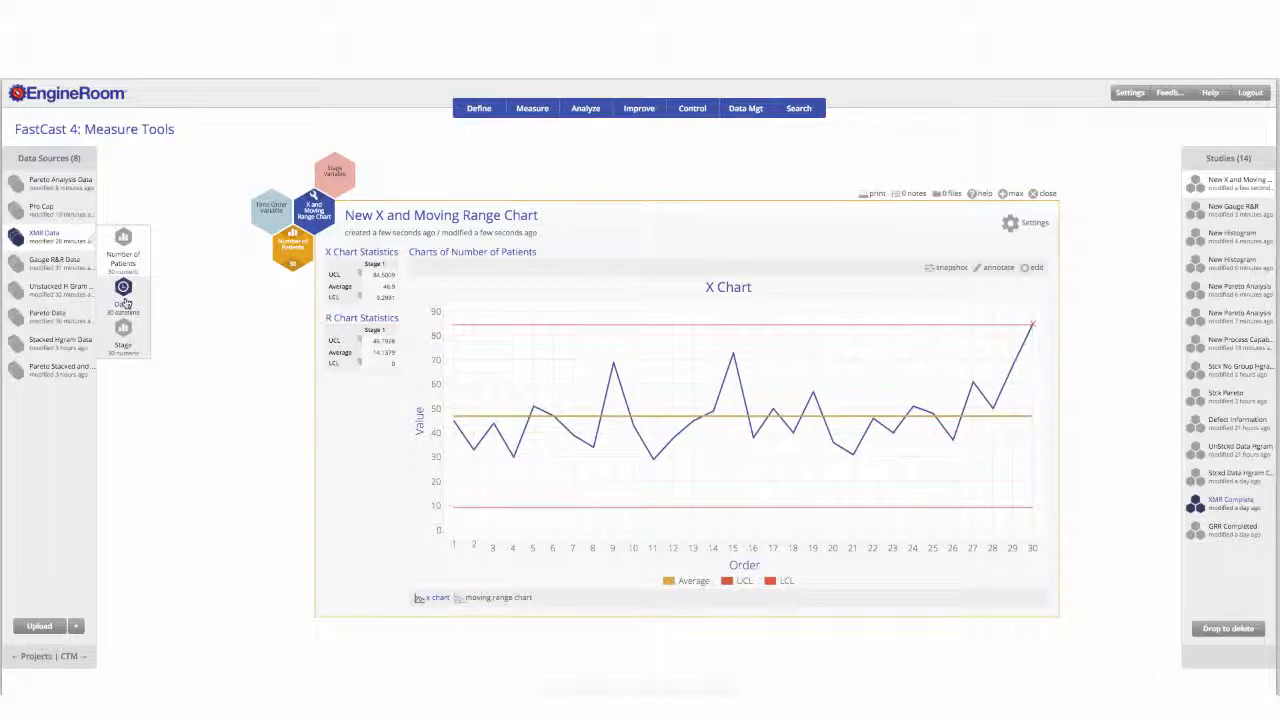
drag(123, 294, 270, 223)
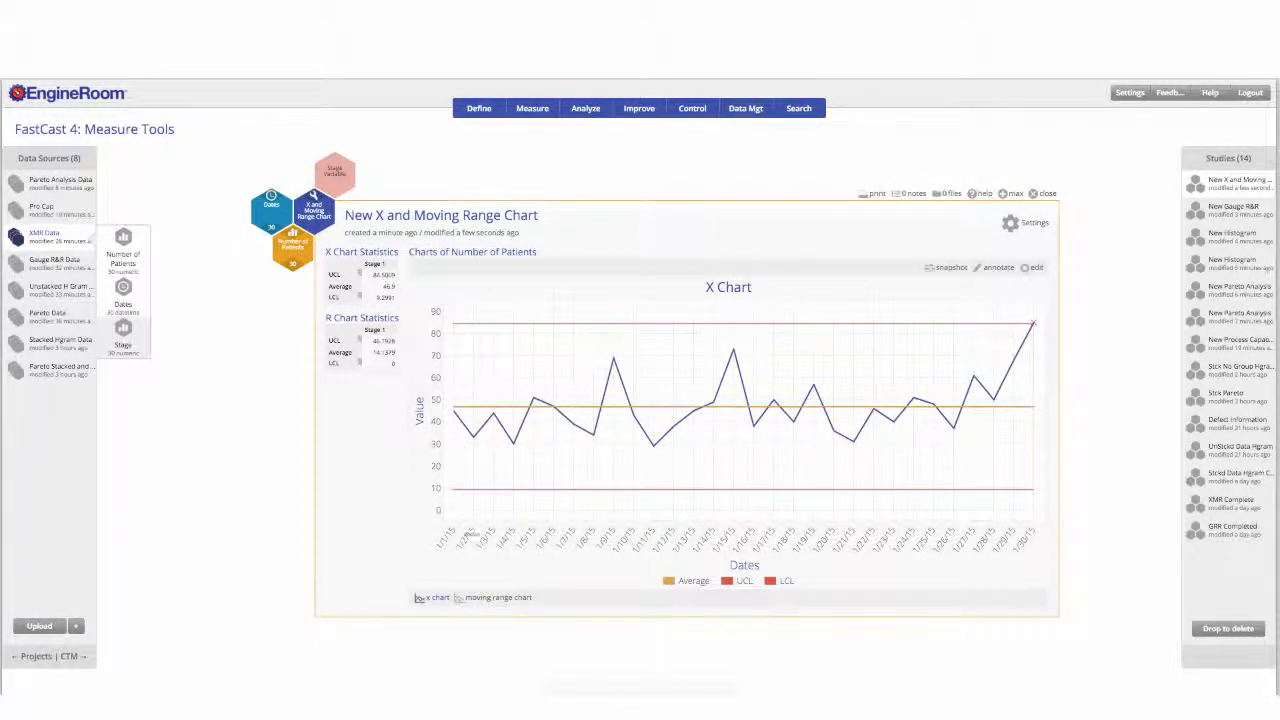
mouse_move(493, 418)
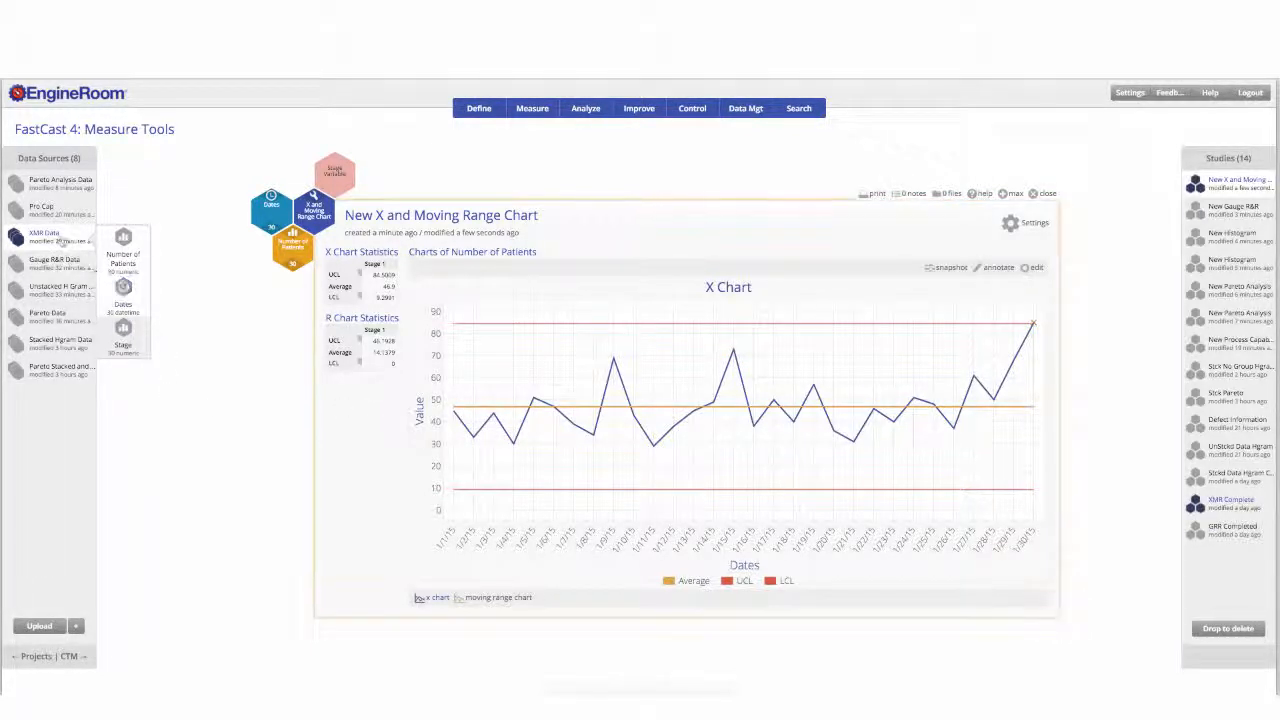
- Examine how the Stage values in XMR Data are split across all the dates, and close the data sheet
drag(46, 236, 579, 277)
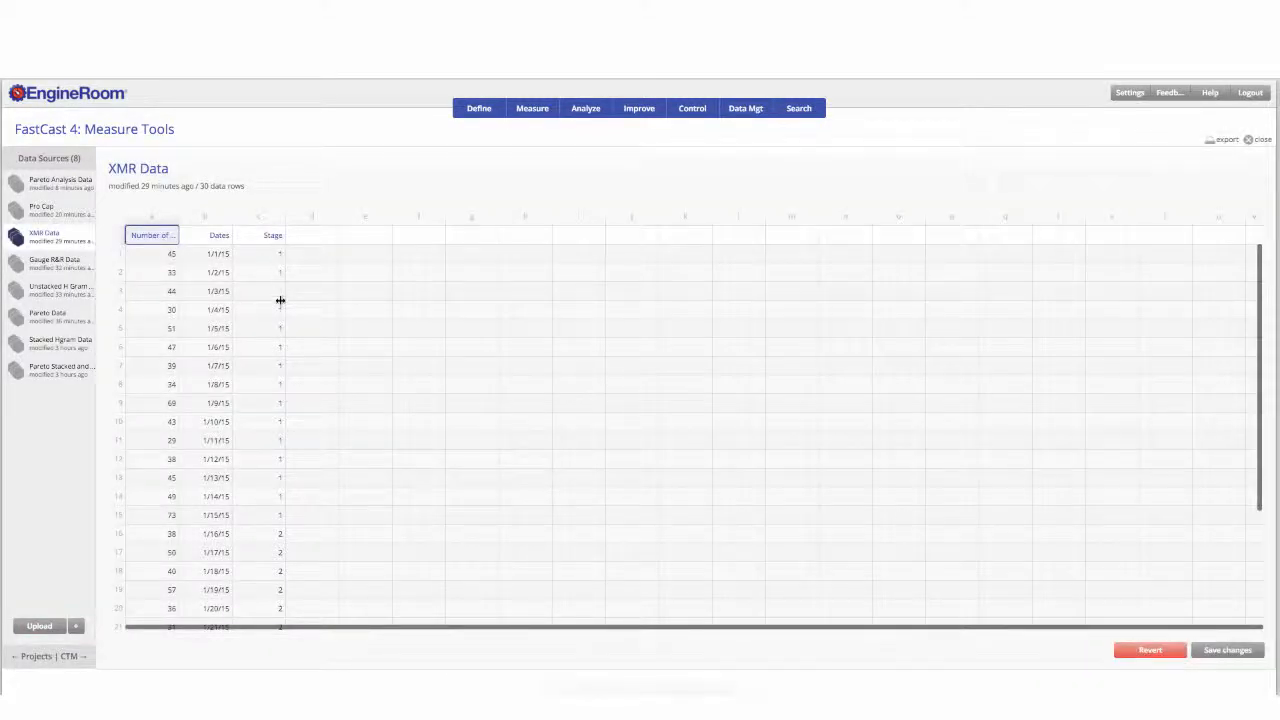
scroll(267, 356, down, 3)
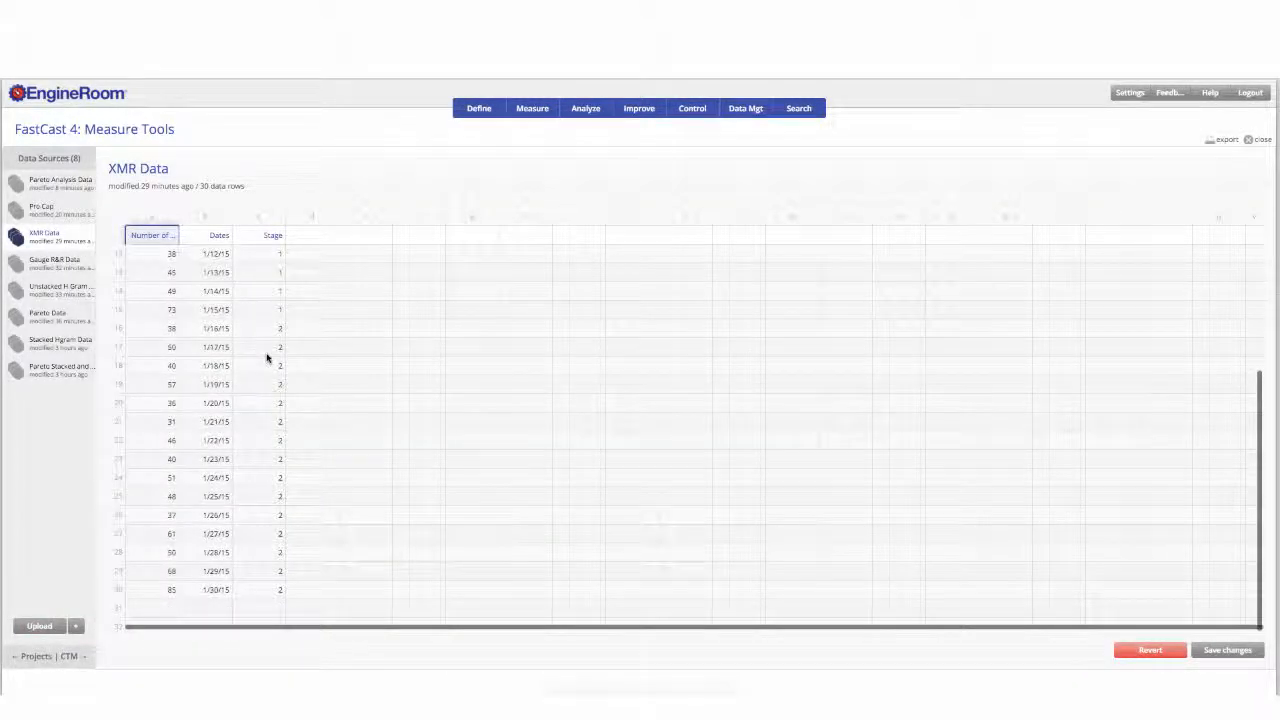
scroll(279, 274, up, 3)
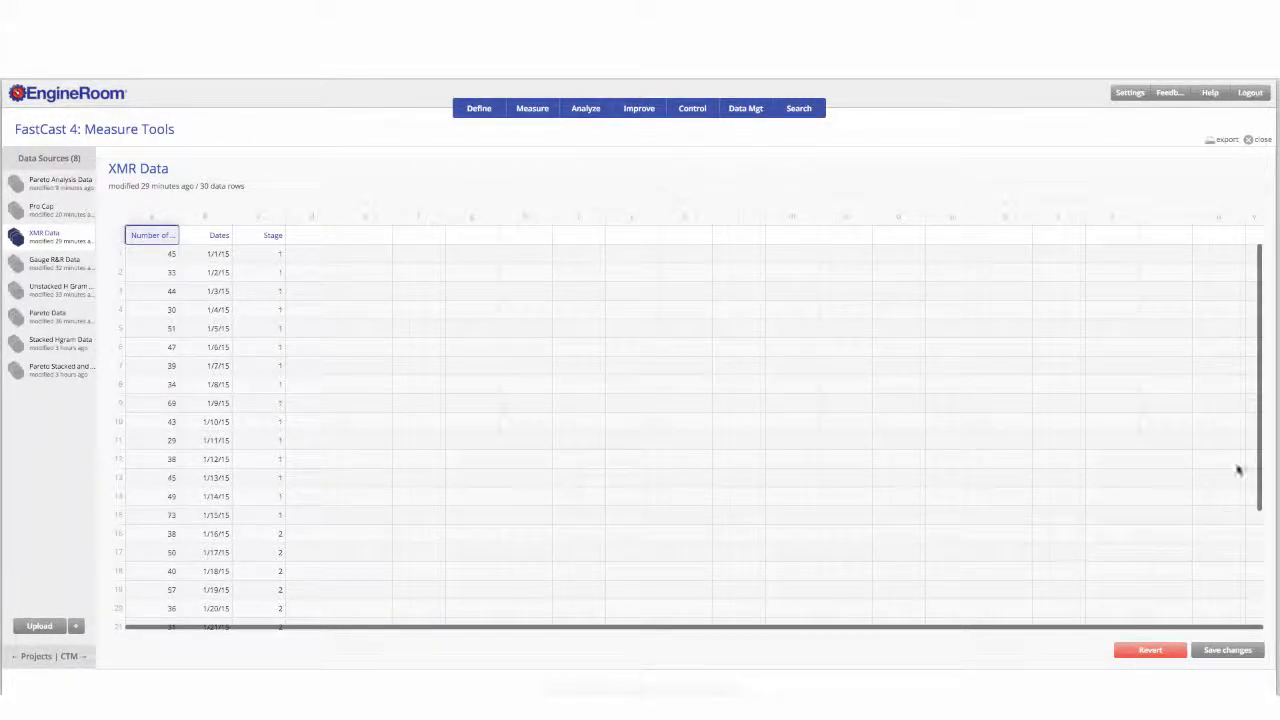
click(1251, 142)
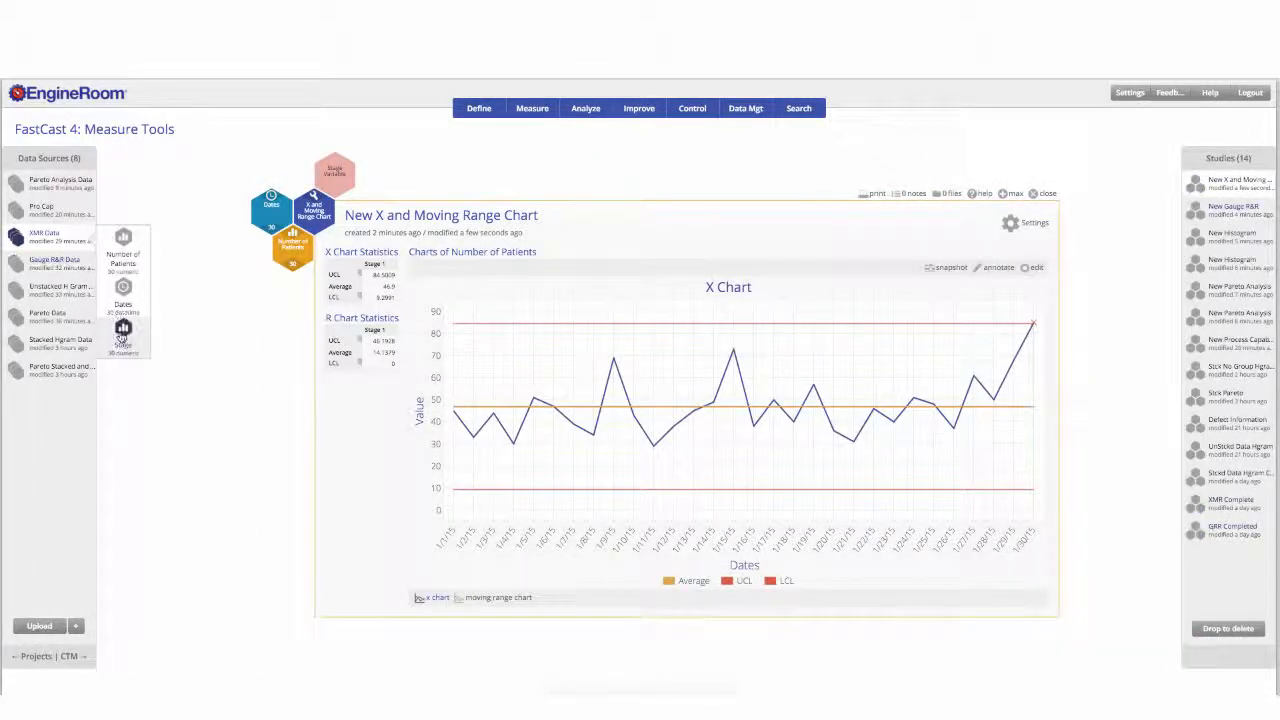
- Assign Stage from XMR Data as the stage variable and compare the staged X chart with the moving range chart
drag(123, 330, 335, 175)
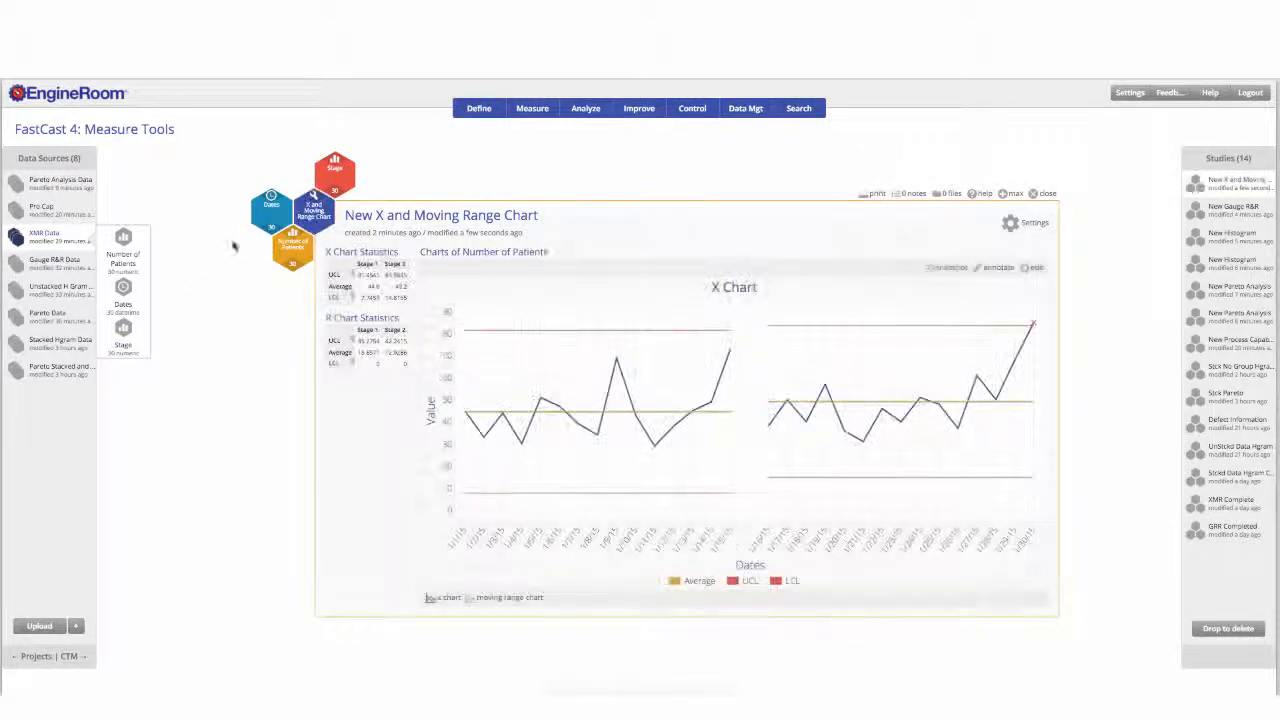
click(62, 242)
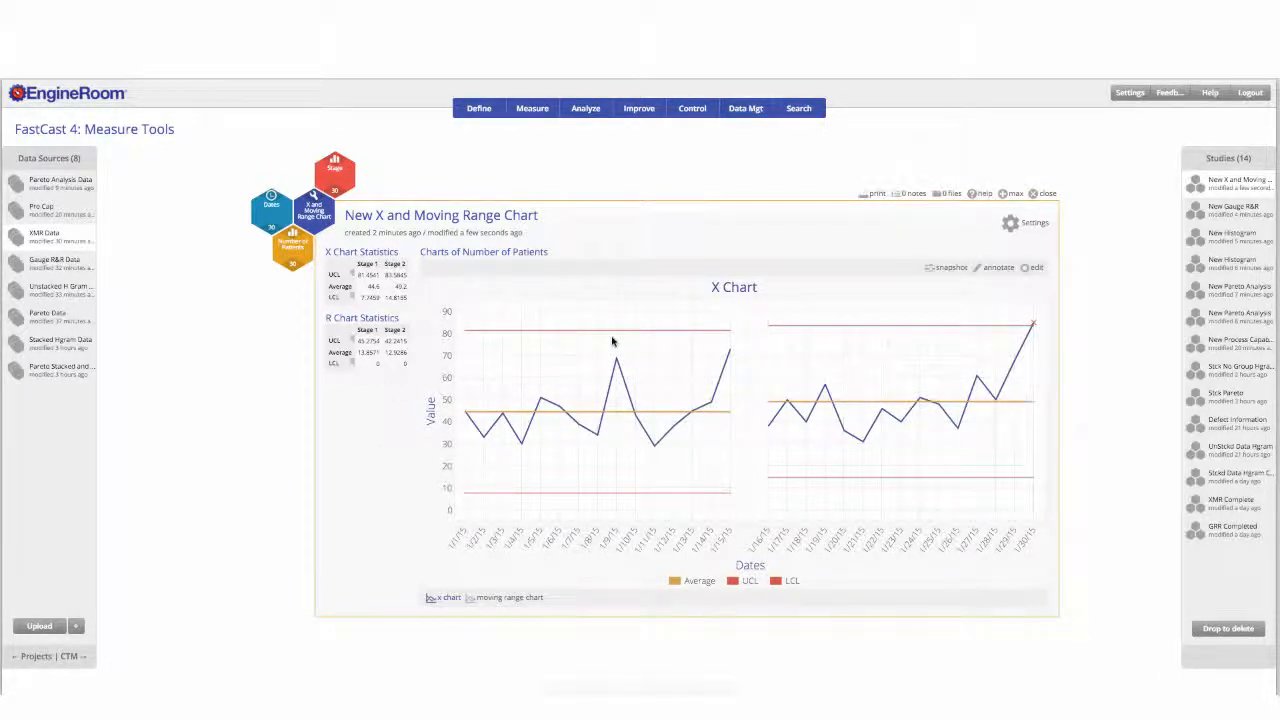
click(499, 598)
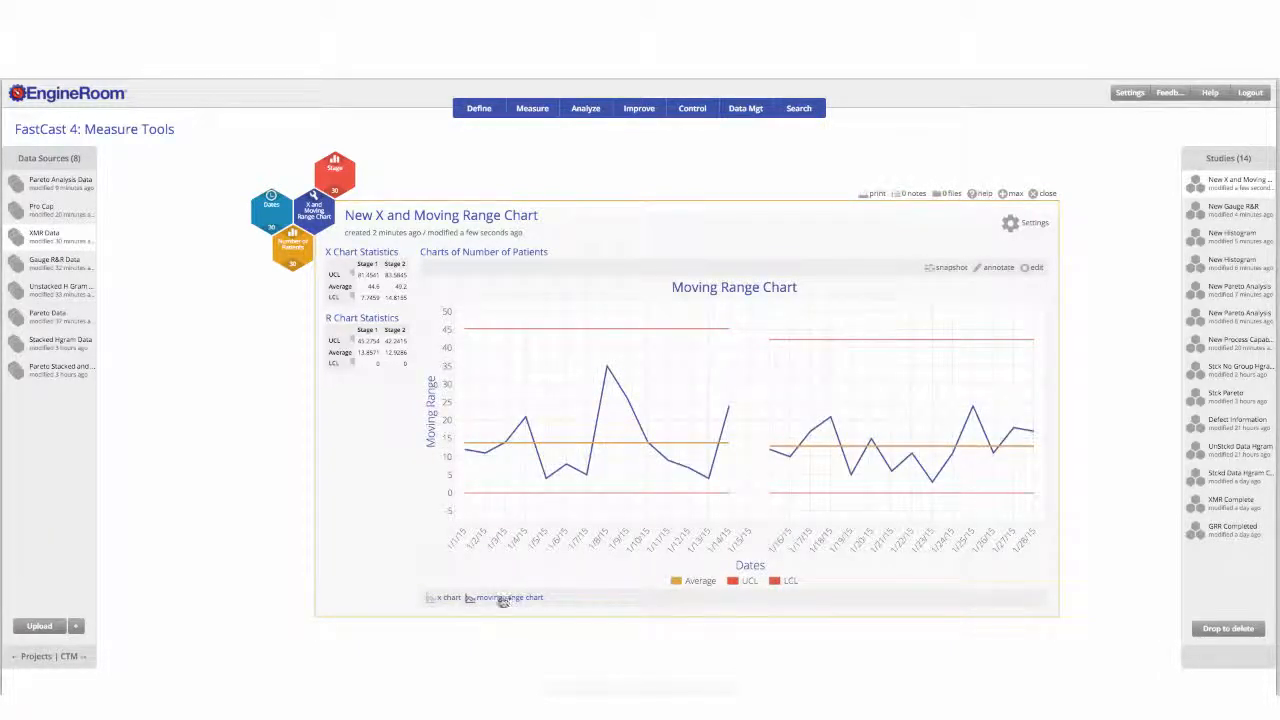
click(450, 597)
click(478, 597)
click(440, 597)
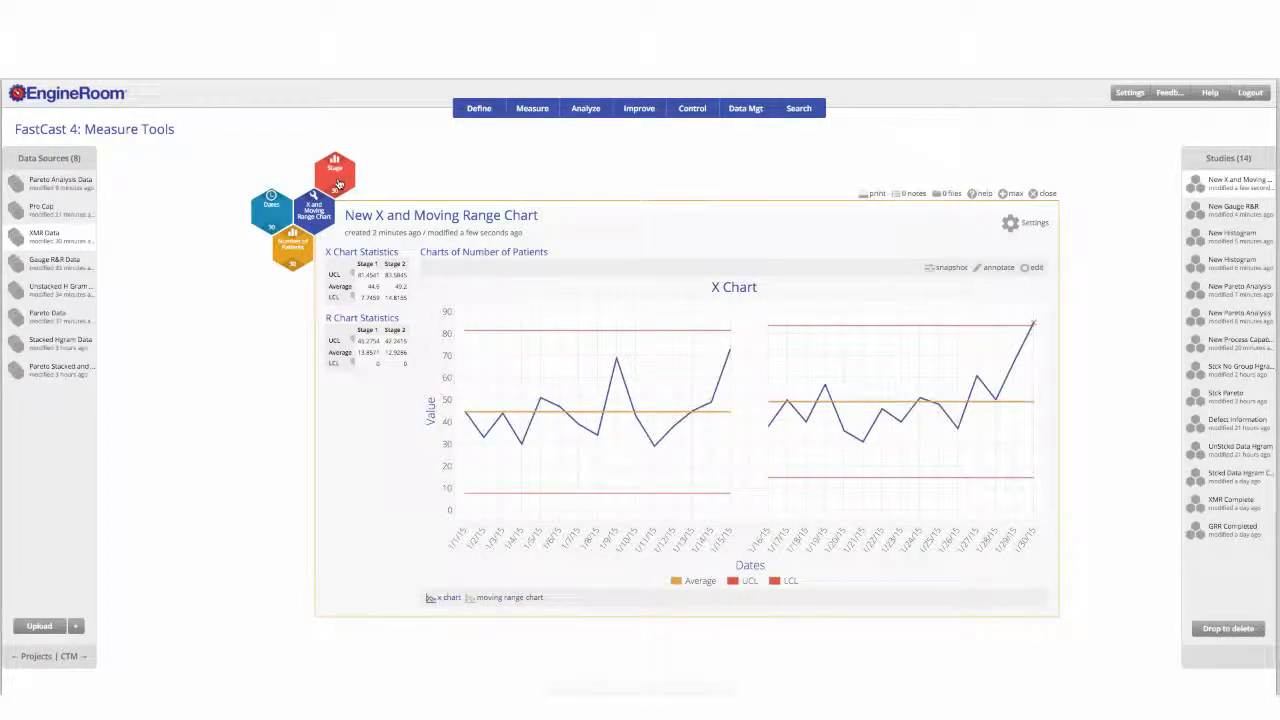
- Remove the Stage variable from the X and Moving Range Chart study and close the study
drag(339, 183, 138, 646)
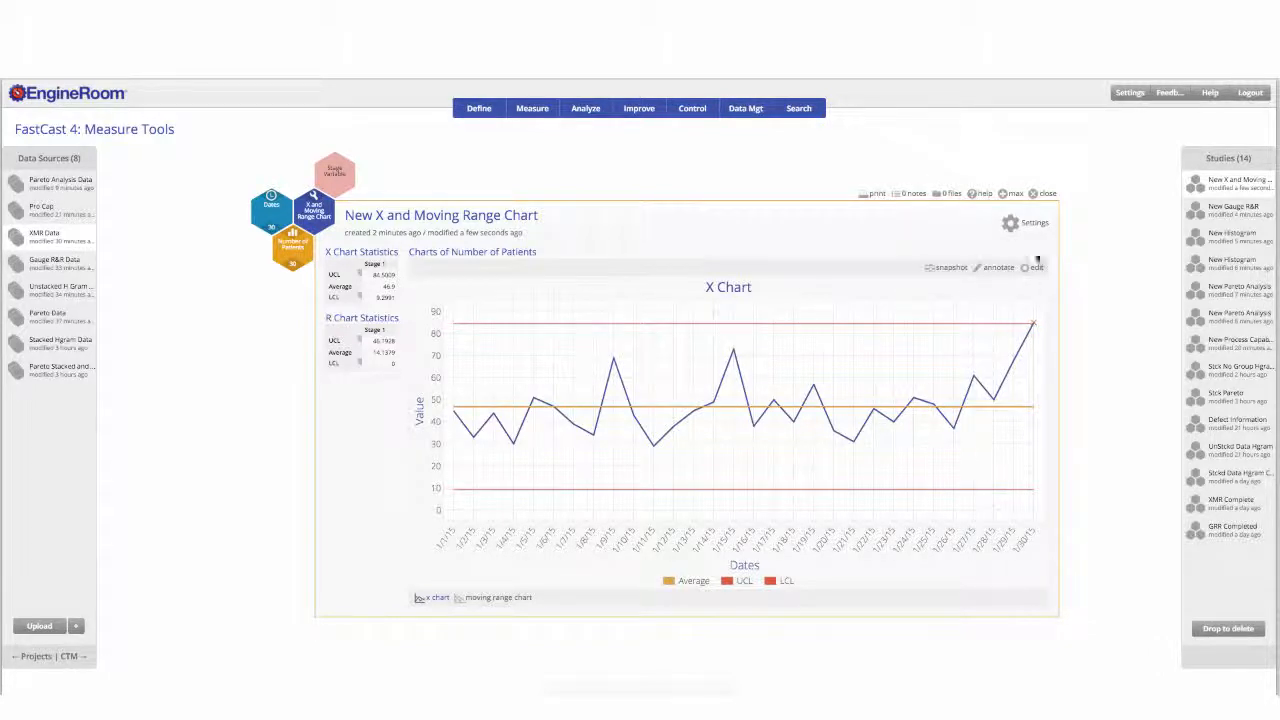
click(1035, 196)
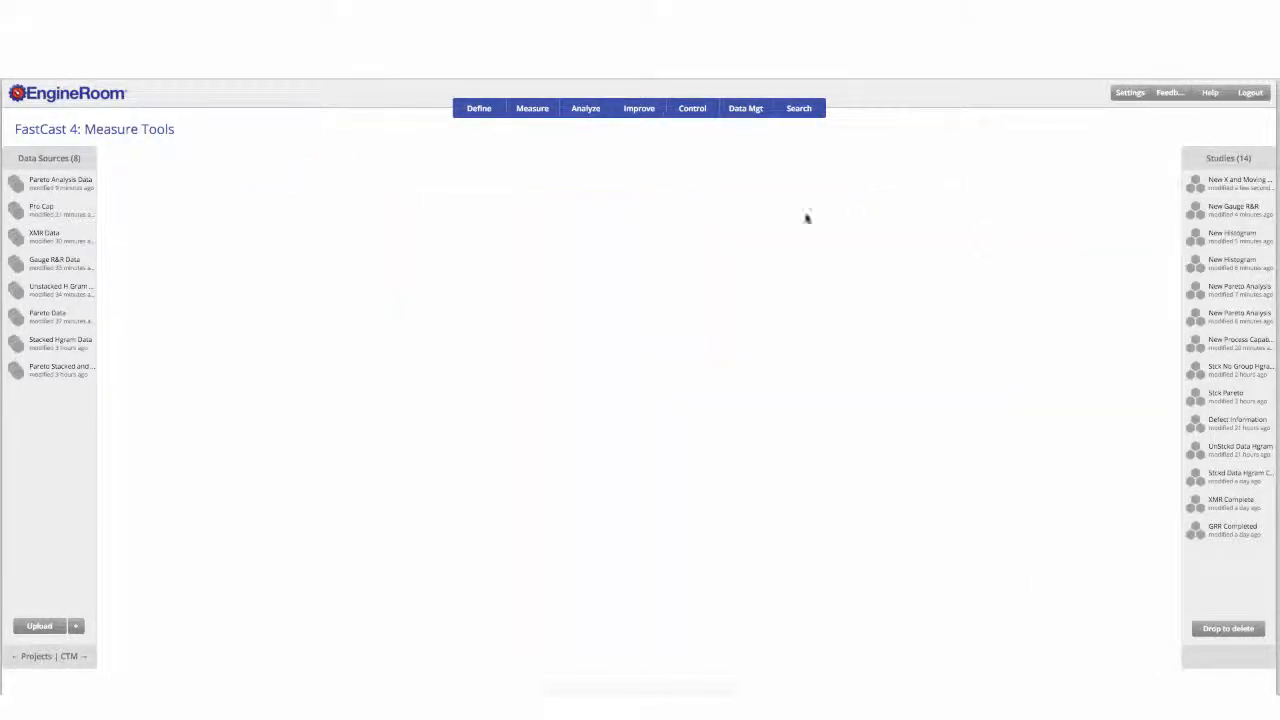
- Create a Sigma Level Calculator from the Measure phase tools and enlarge it until the whole Continuous Data table is visible
click(531, 110)
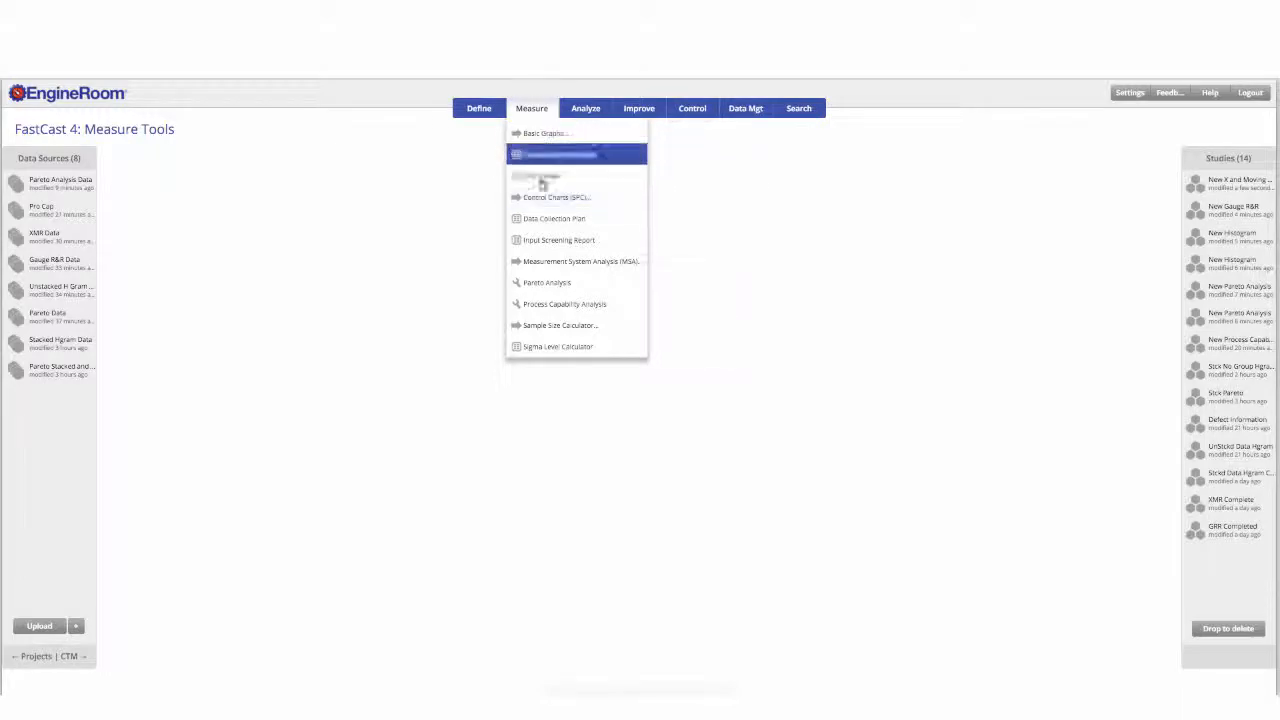
click(562, 346)
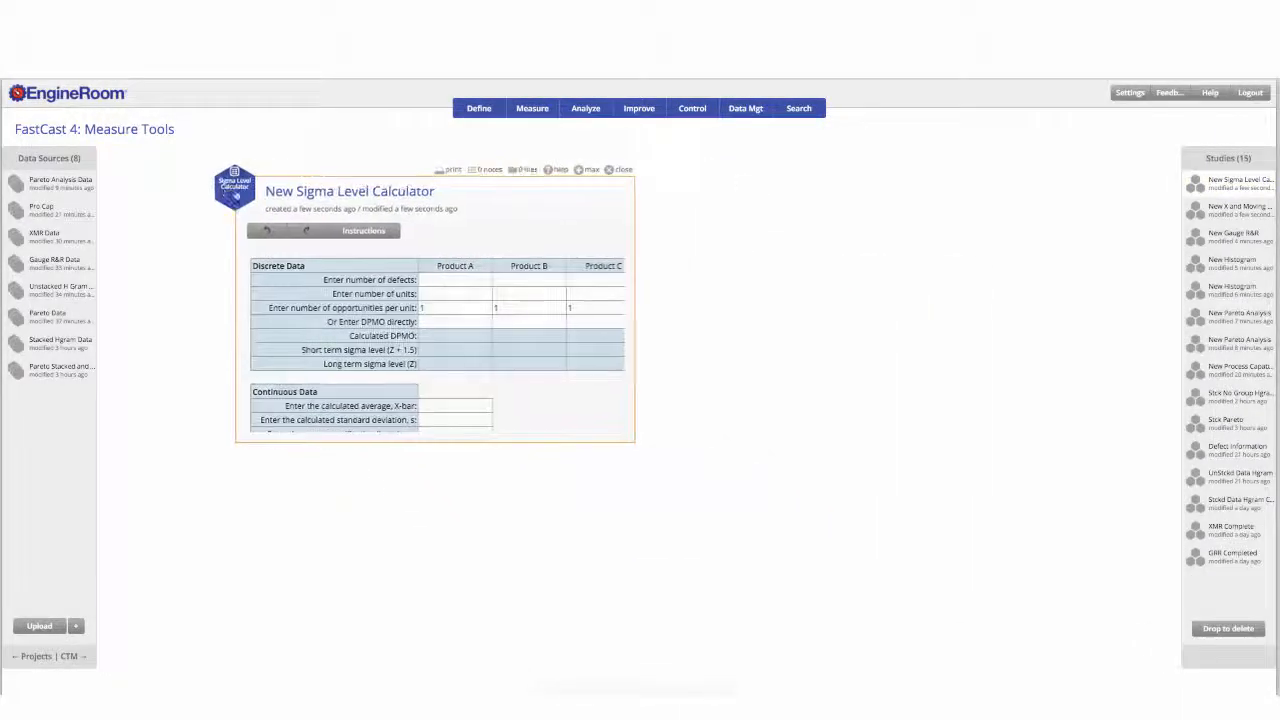
drag(634, 443, 877, 549)
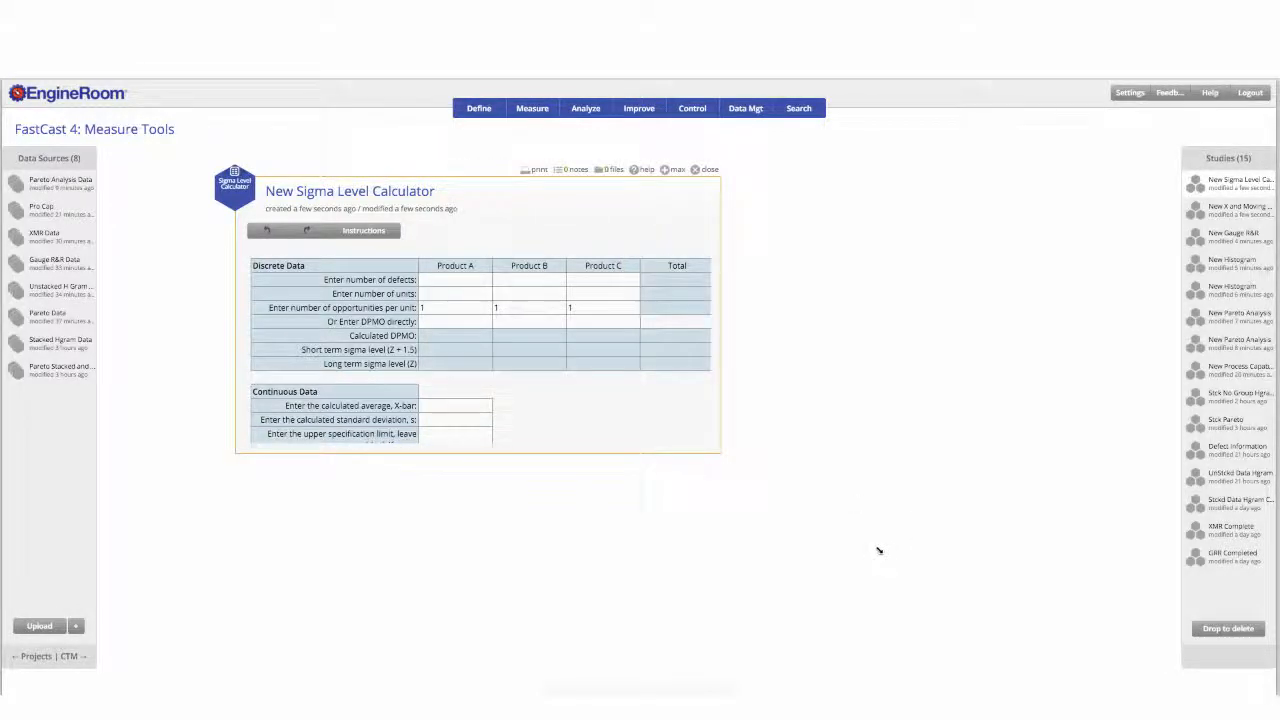
drag(964, 556, 1009, 599)
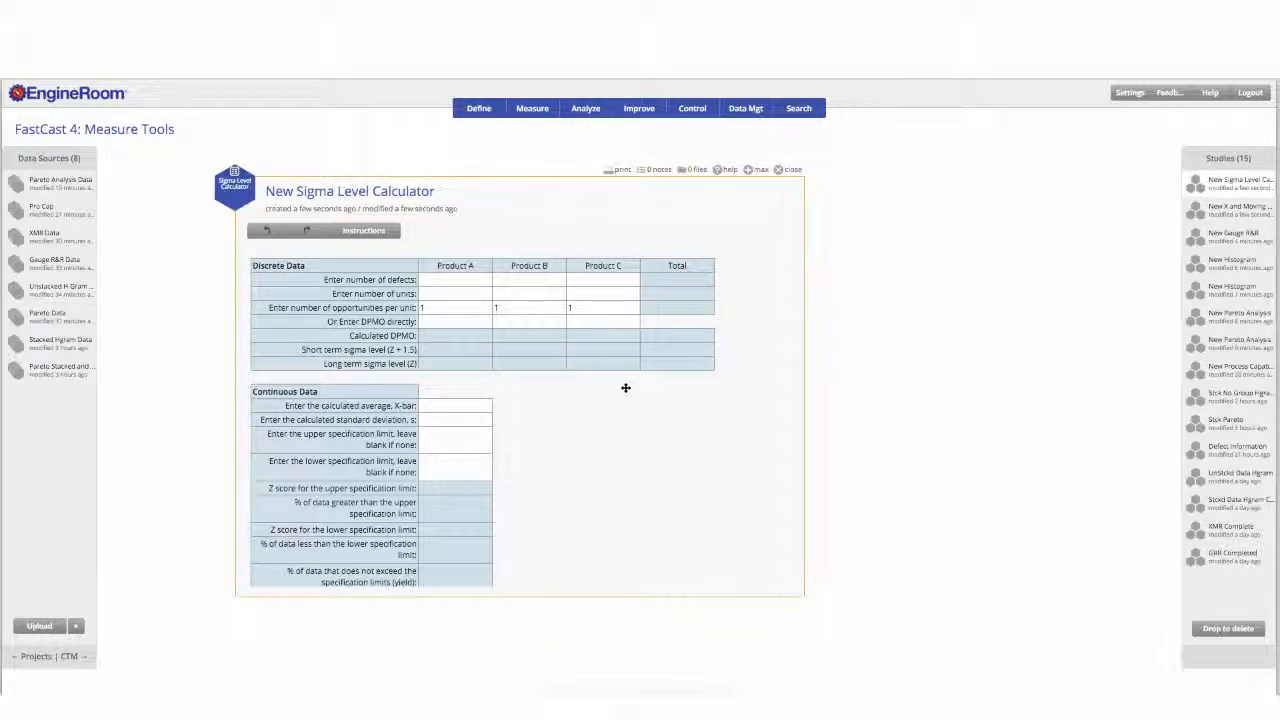
drag(248, 200, 349, 184)
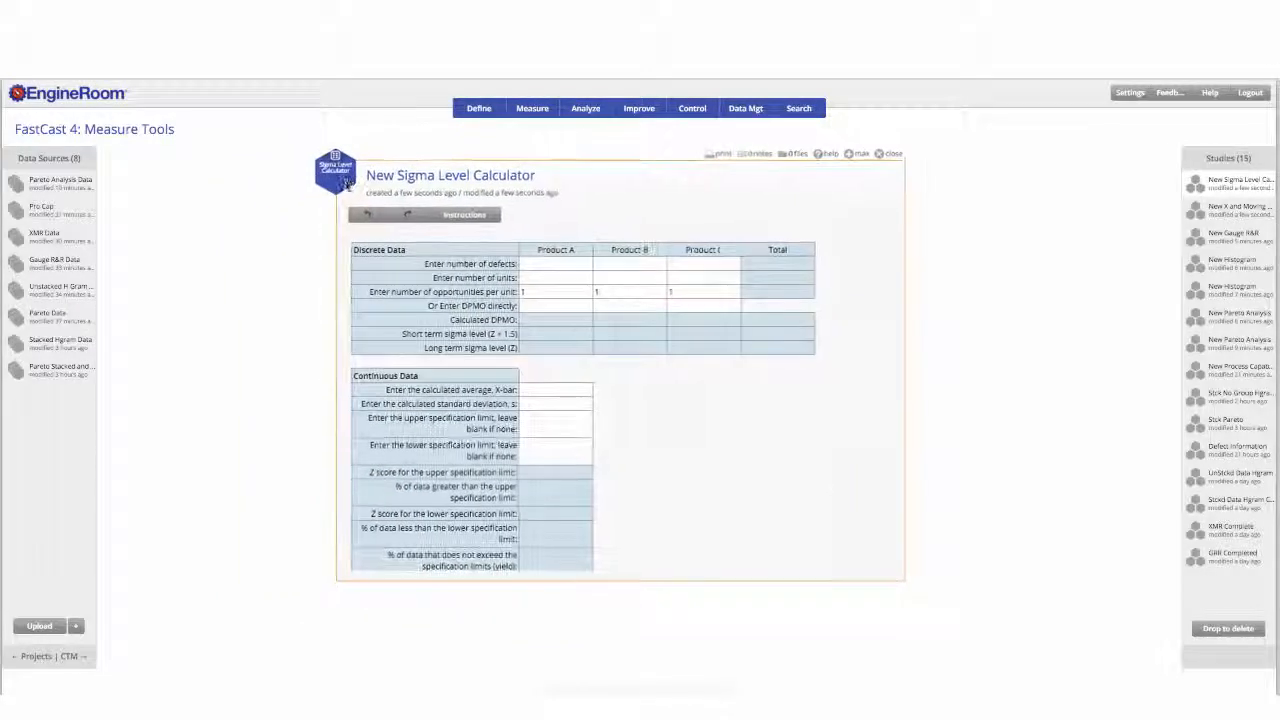
drag(908, 580, 1008, 634)
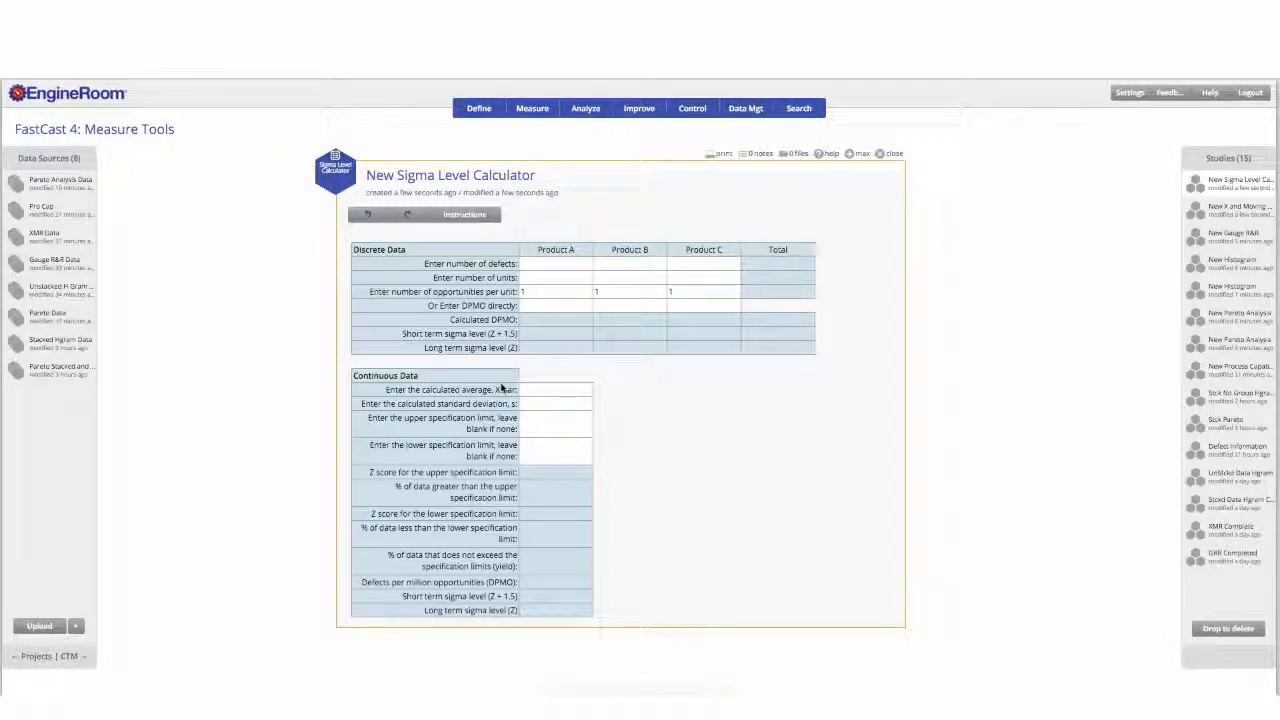
- Fill in the continuous data from the Number of Patients statistics in XMR Data: average 46.9 and standard deviation 13.4
mouse_move(56, 240)
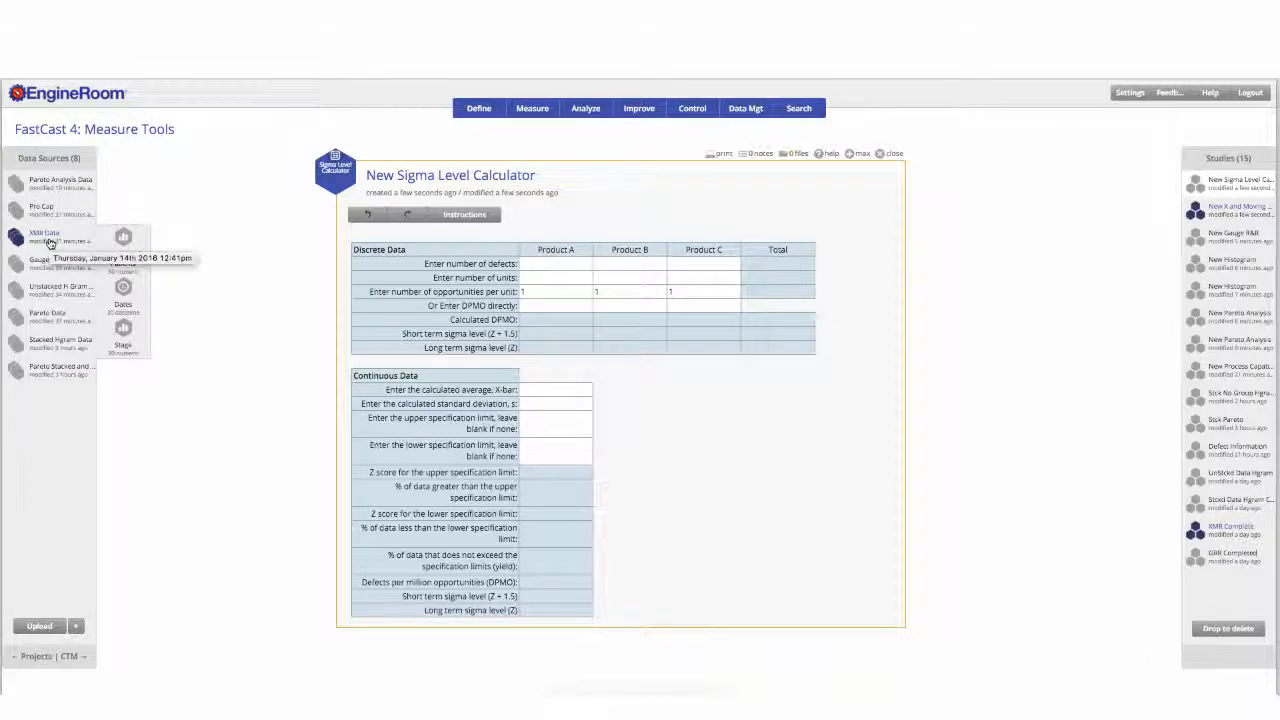
mouse_move(123, 240)
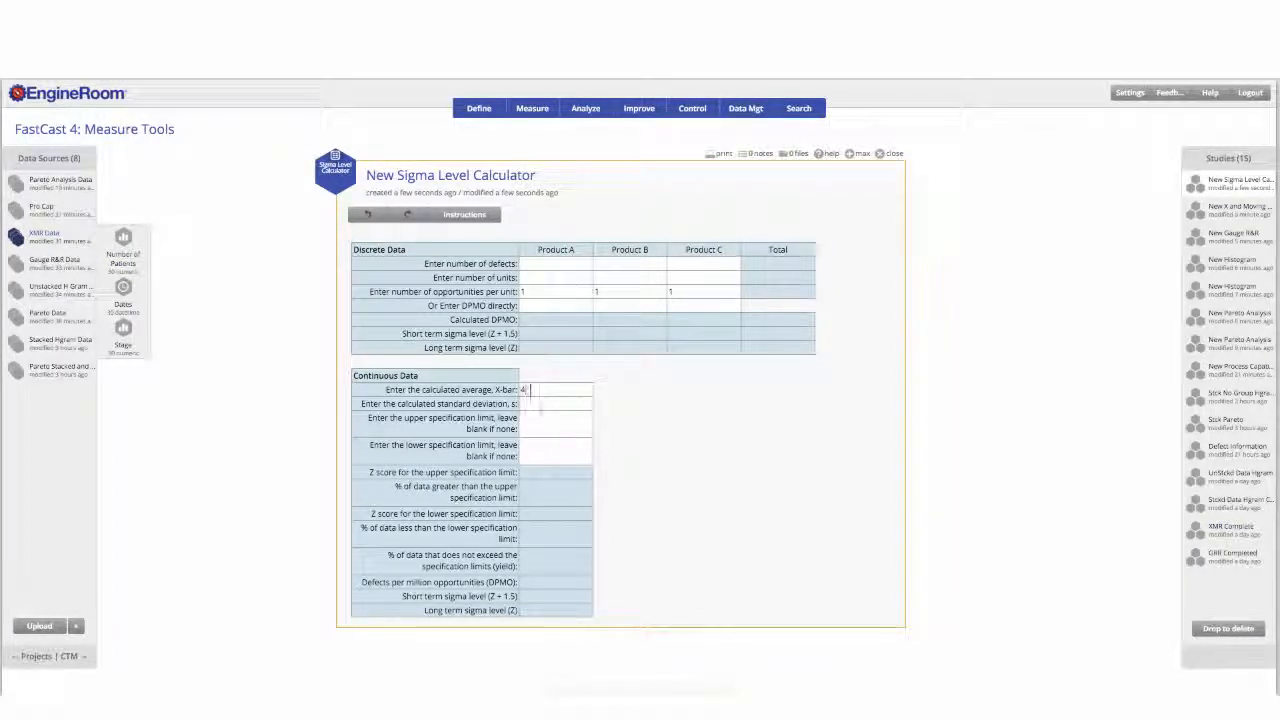
text(9)
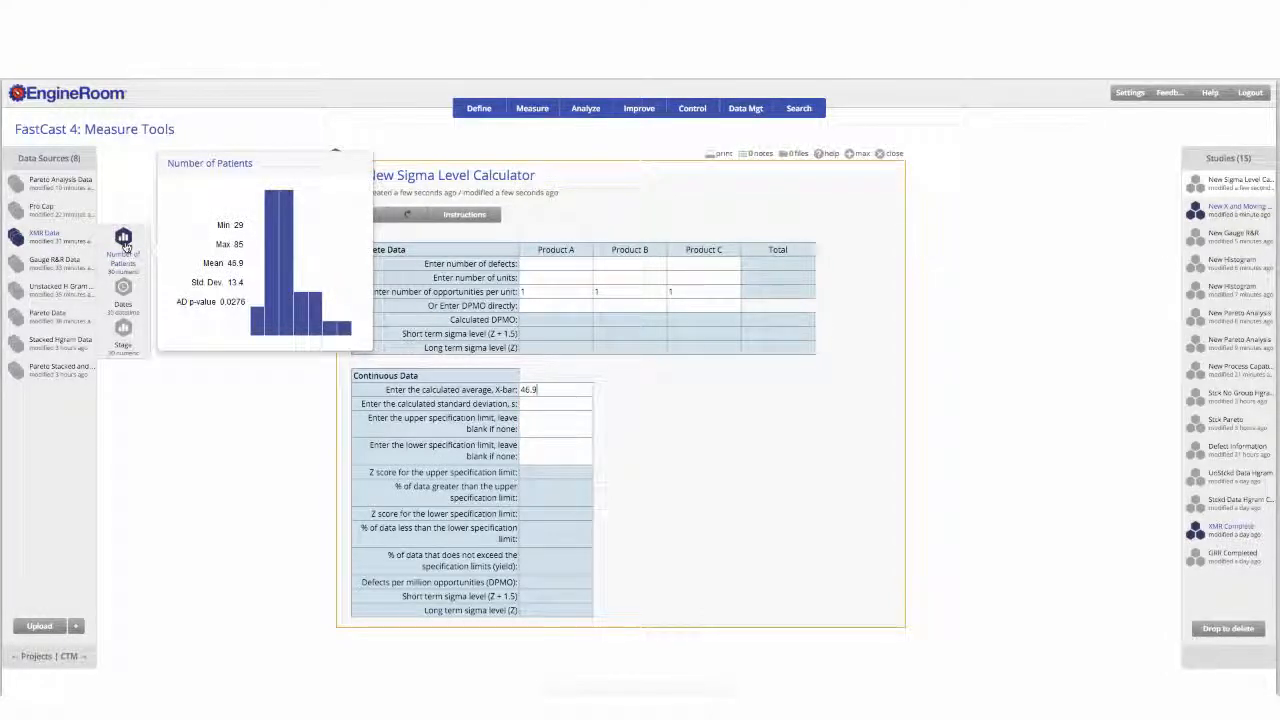
click(554, 406)
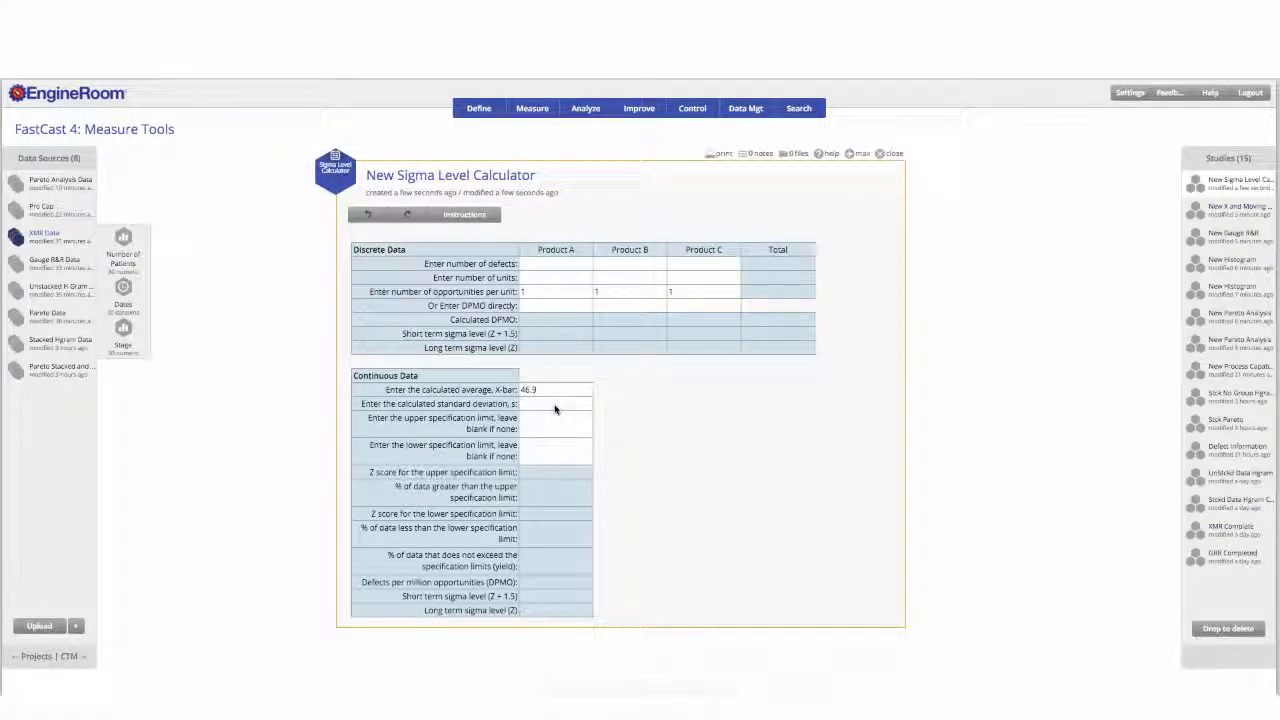
text(13.4)
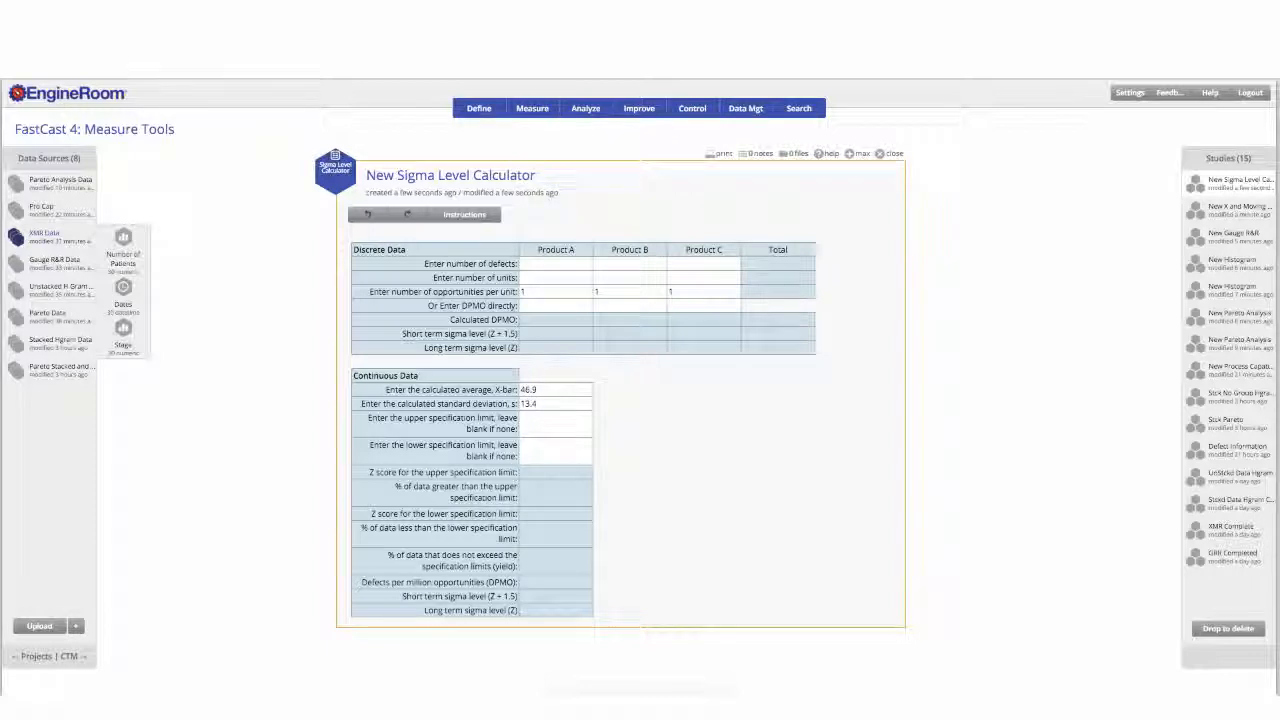
- Set the upper specification limit to 84 and the lower to 9, based on the X chart's control limits, and close the calculator
click(549, 424)
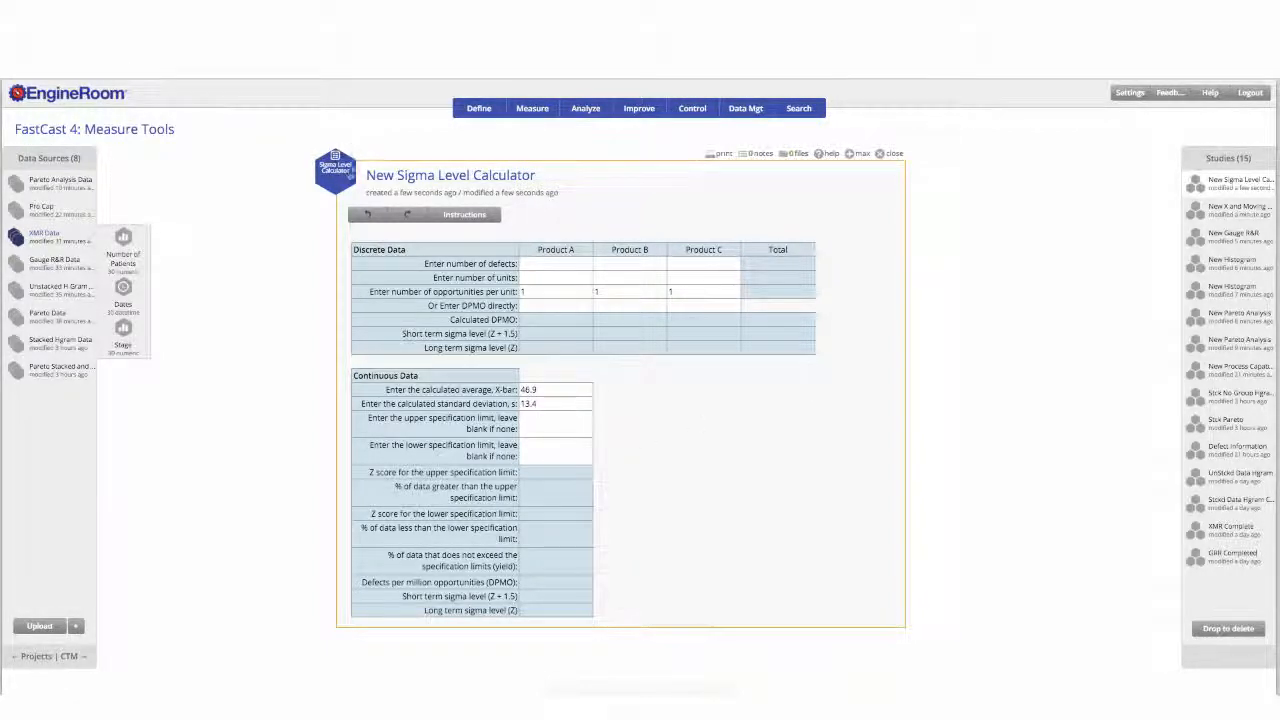
drag(347, 178, 479, 189)
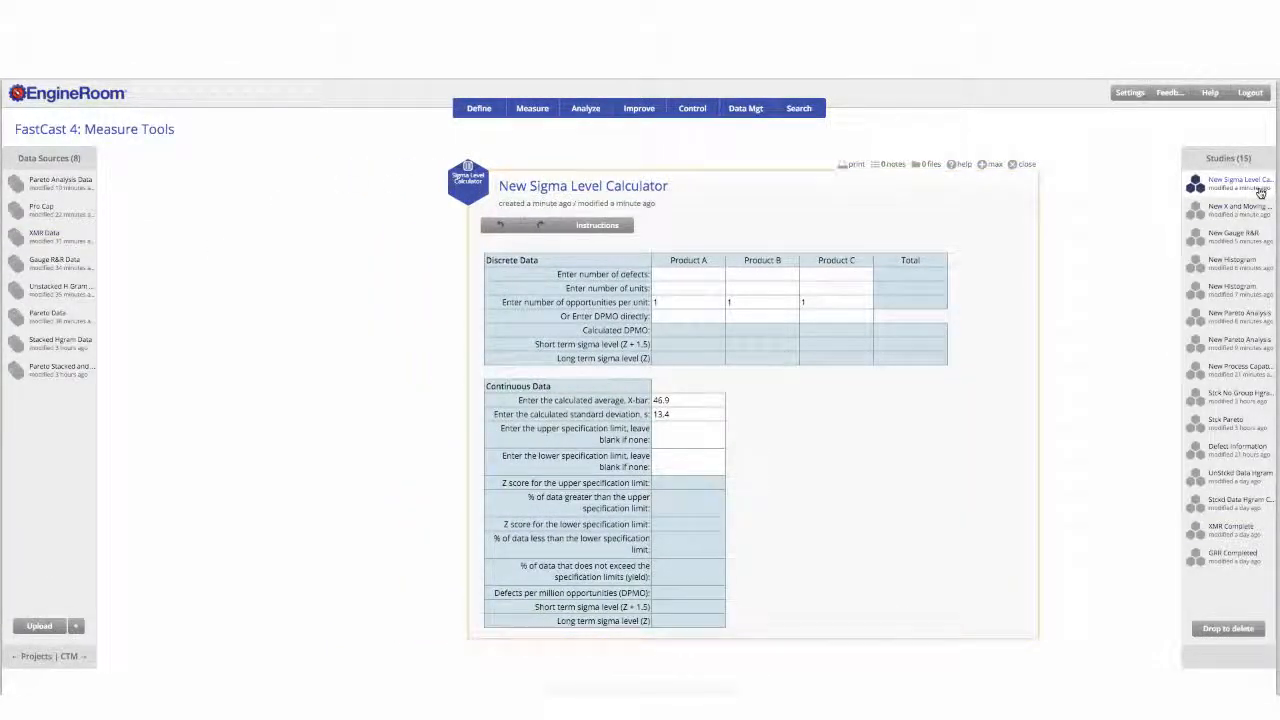
click(1218, 220)
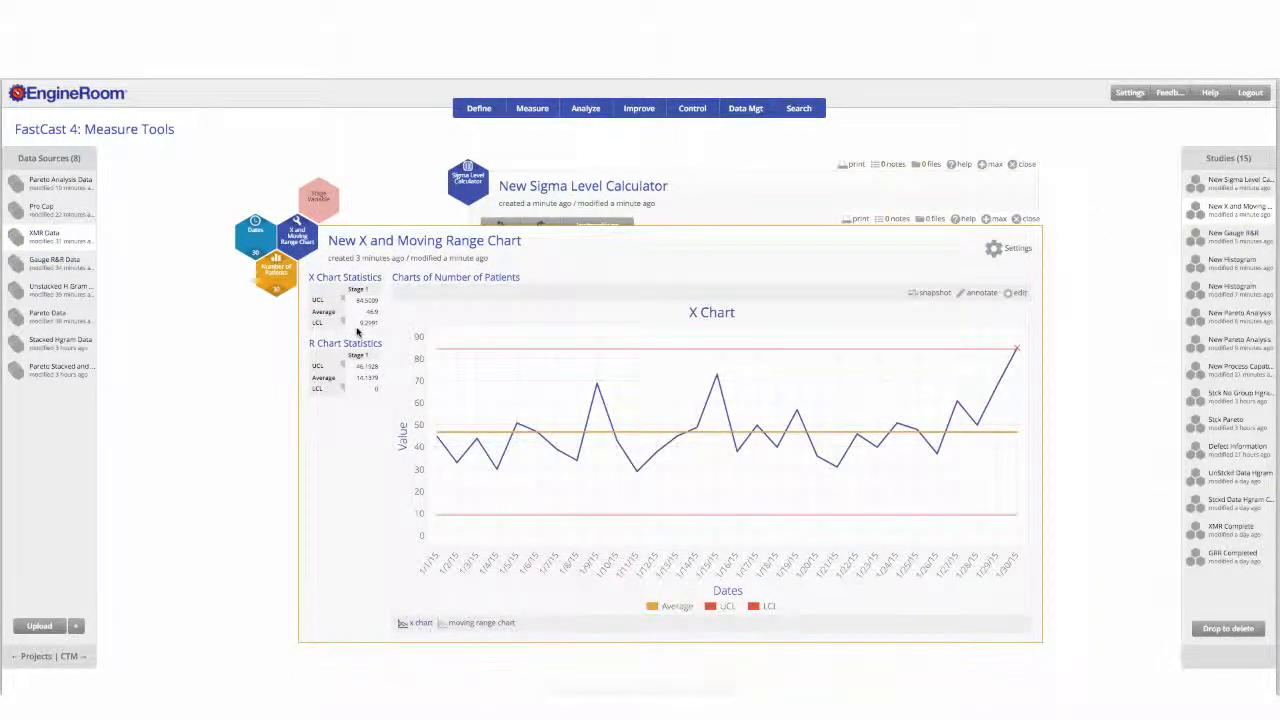
click(1018, 218)
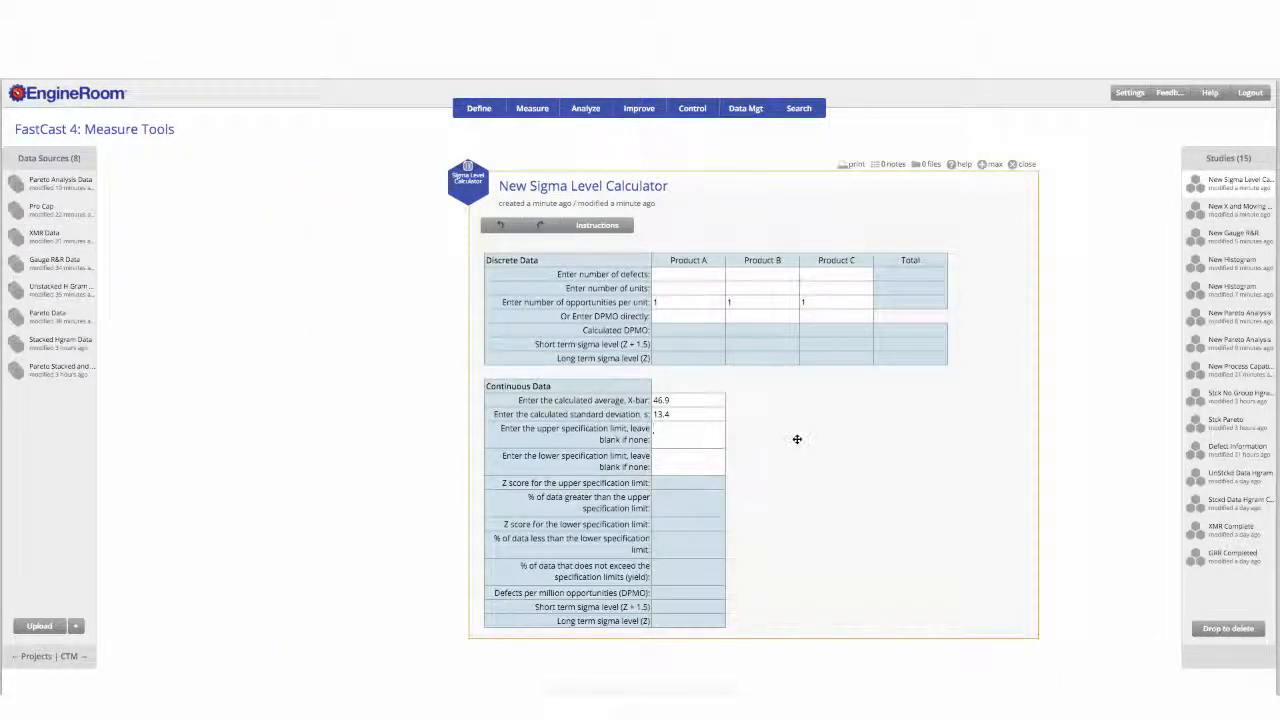
text(84)
key(Tab)
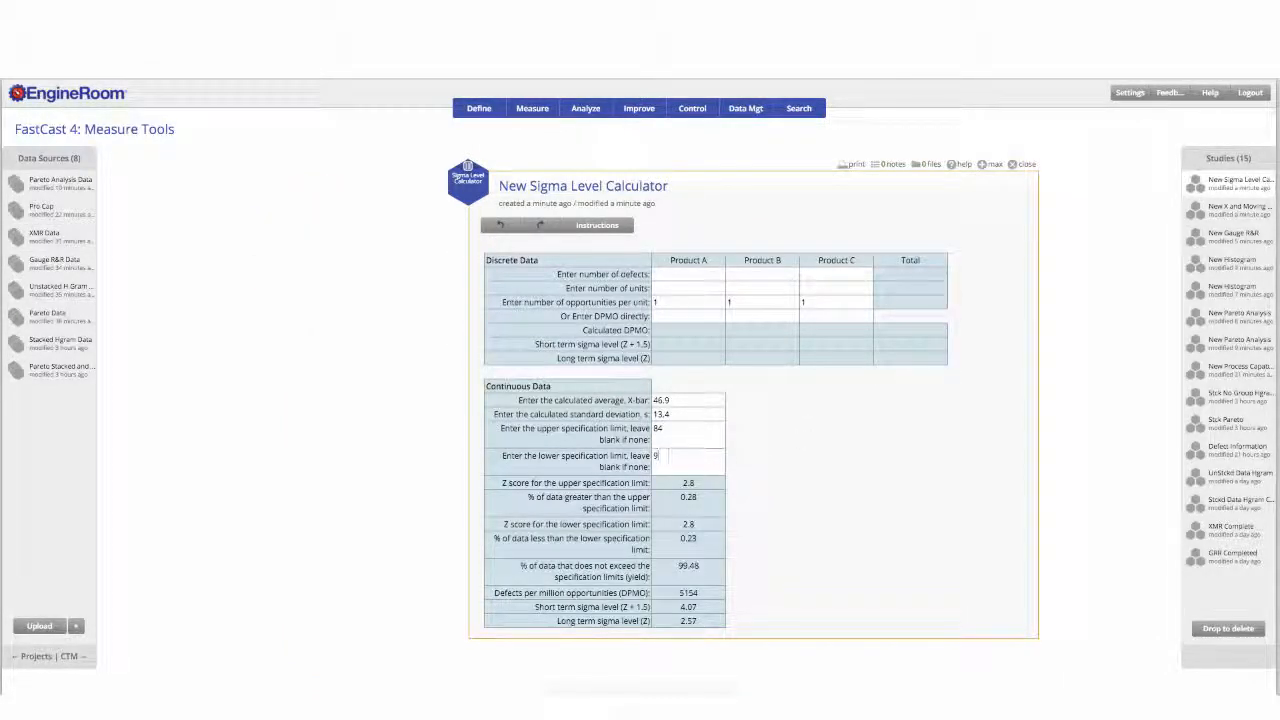
text(9)
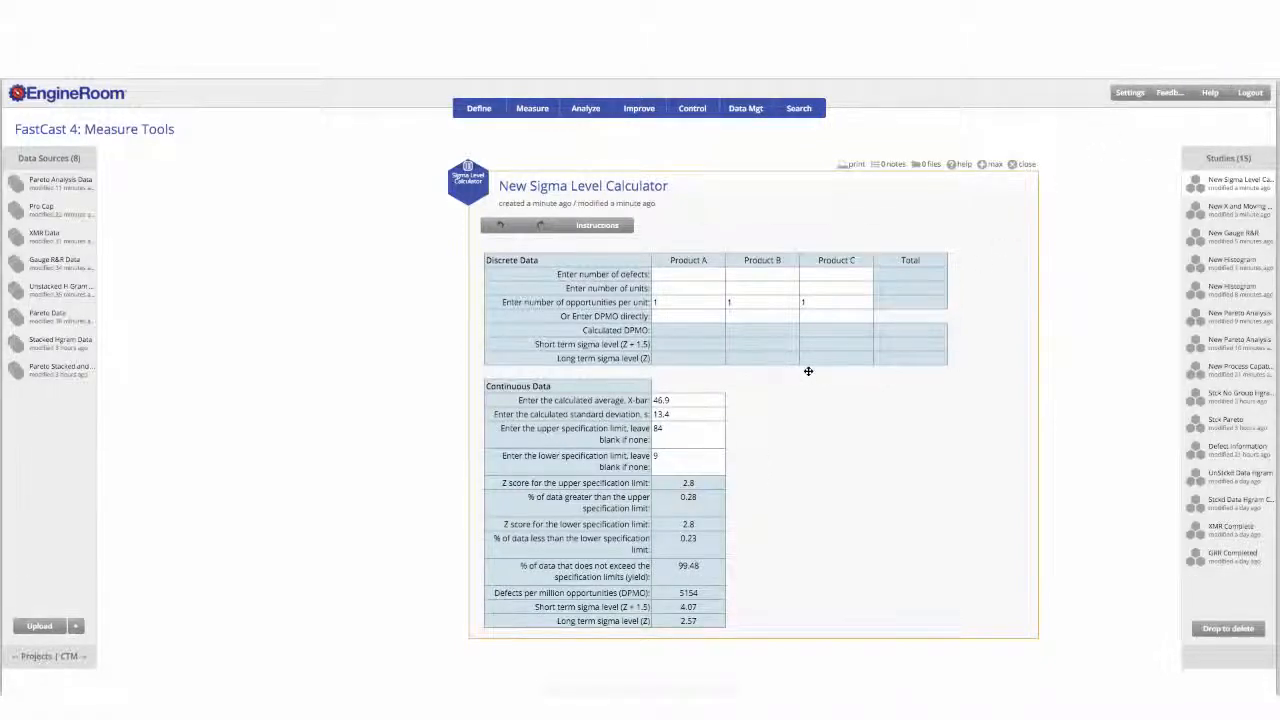
click(1026, 163)
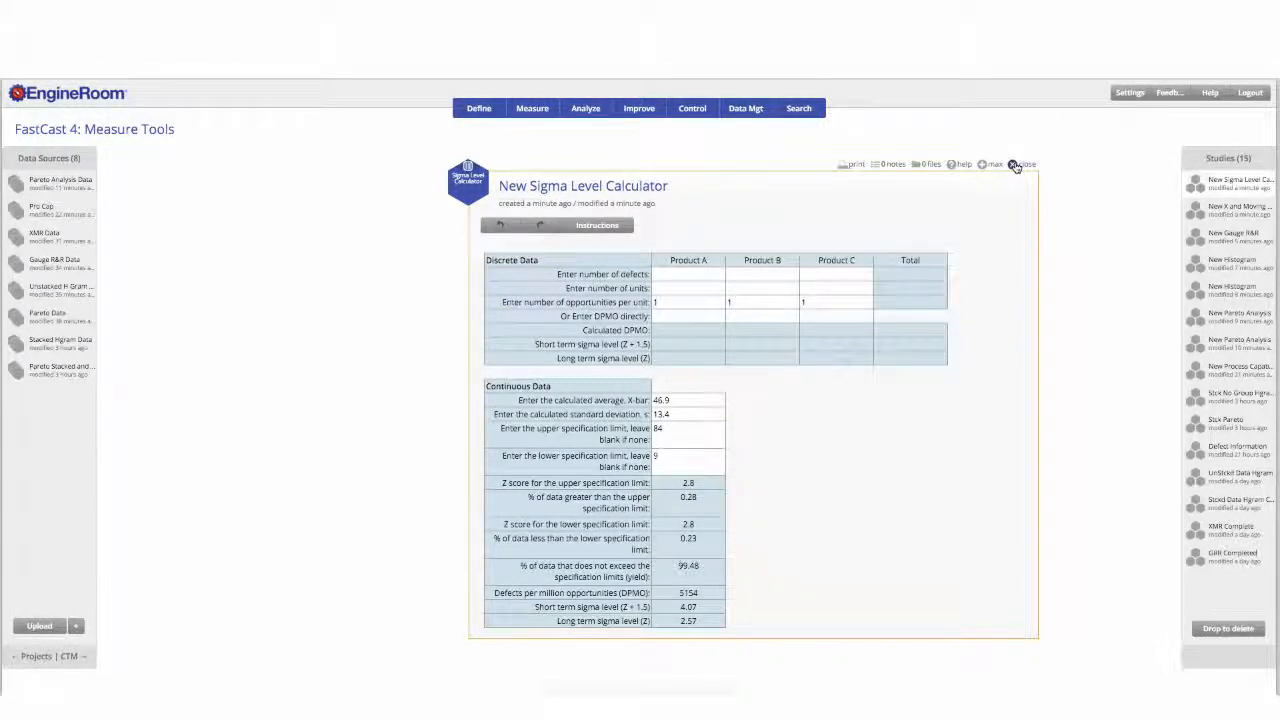
- Create another, enlarged Sigma Level Calculator and place the Defect Information study beside it for reference
click(532, 110)
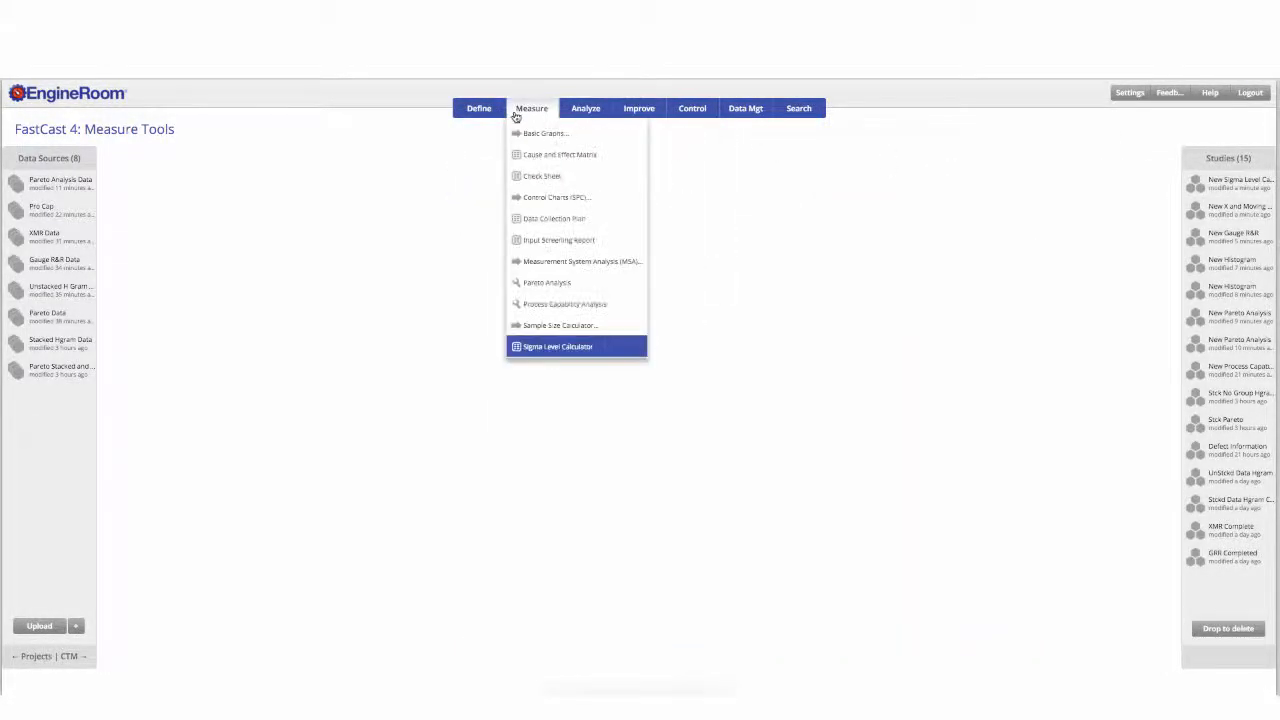
click(550, 346)
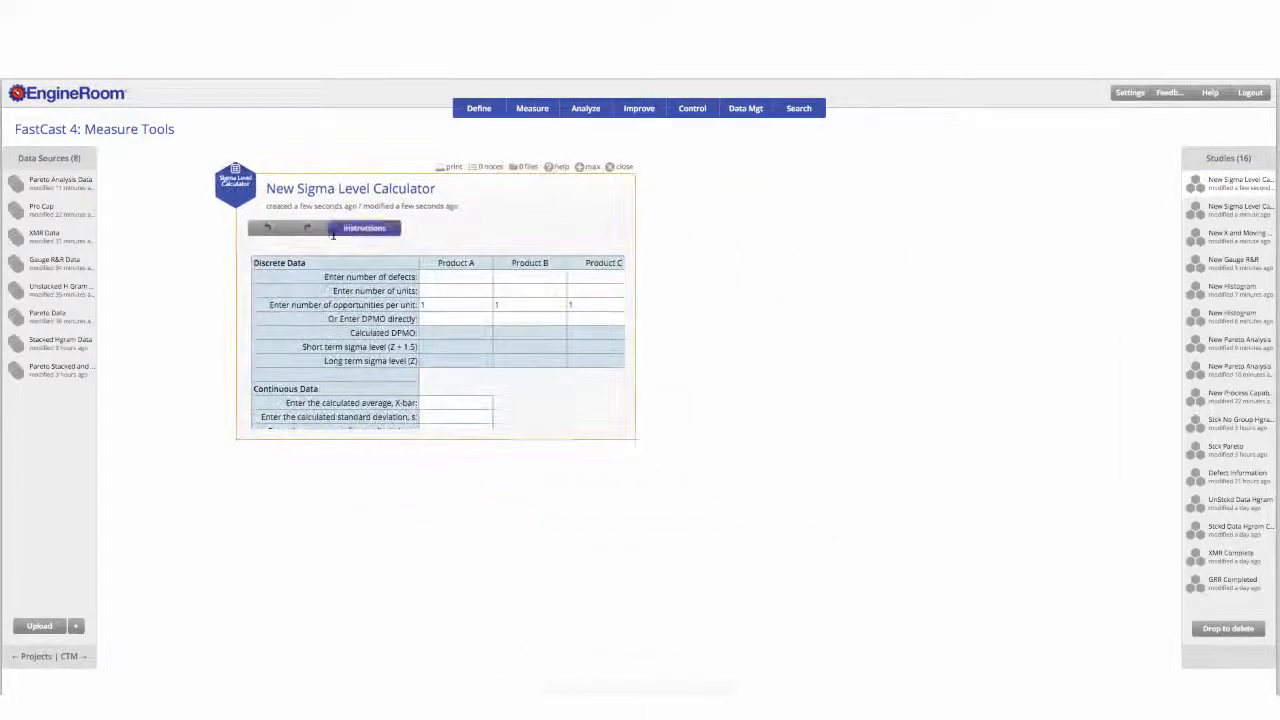
drag(630, 438, 991, 569)
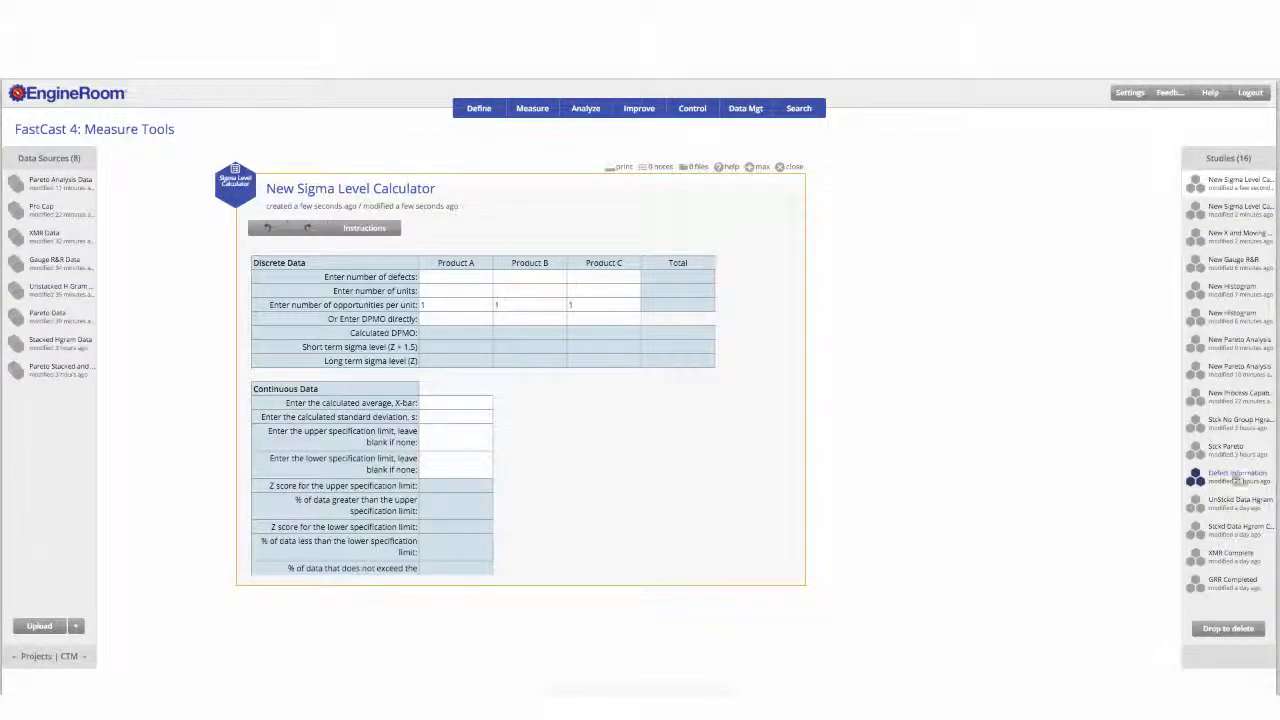
click(1250, 477)
drag(465, 283, 768, 156)
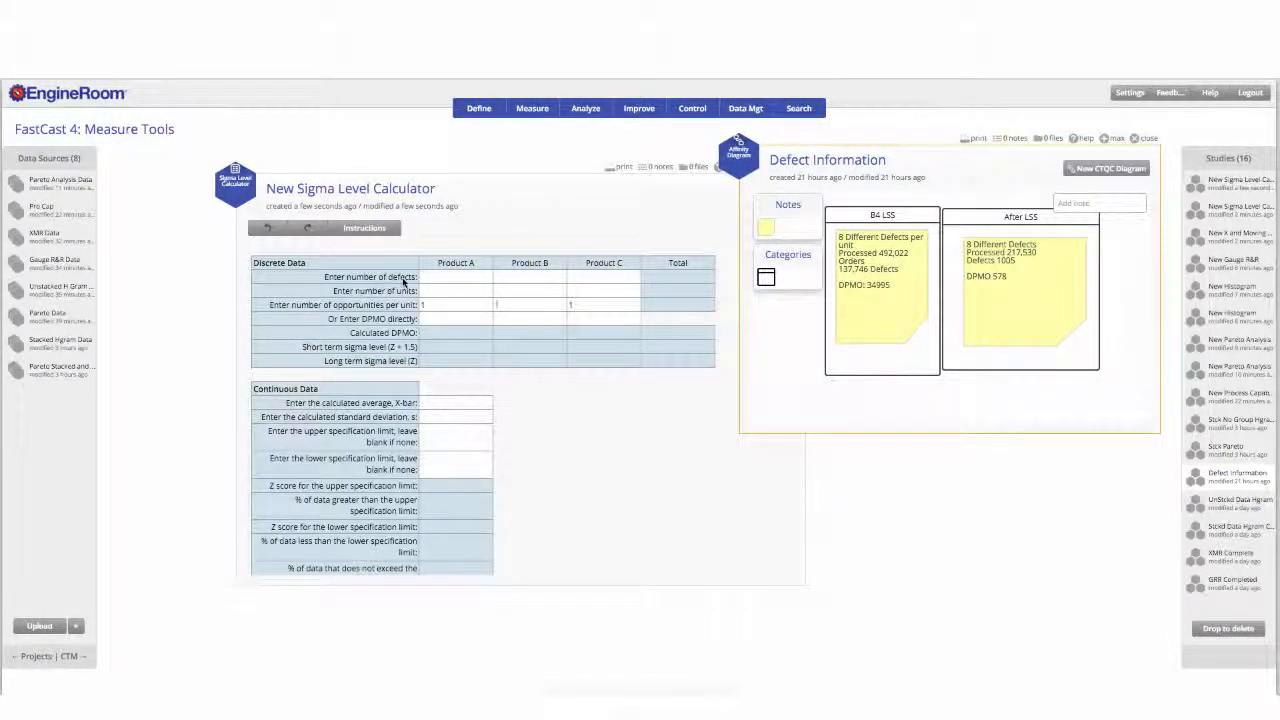
- Enter 137746 defects, 492022 units and 8 opportunities per unit for Product A, and close the Defect Information study
click(446, 281)
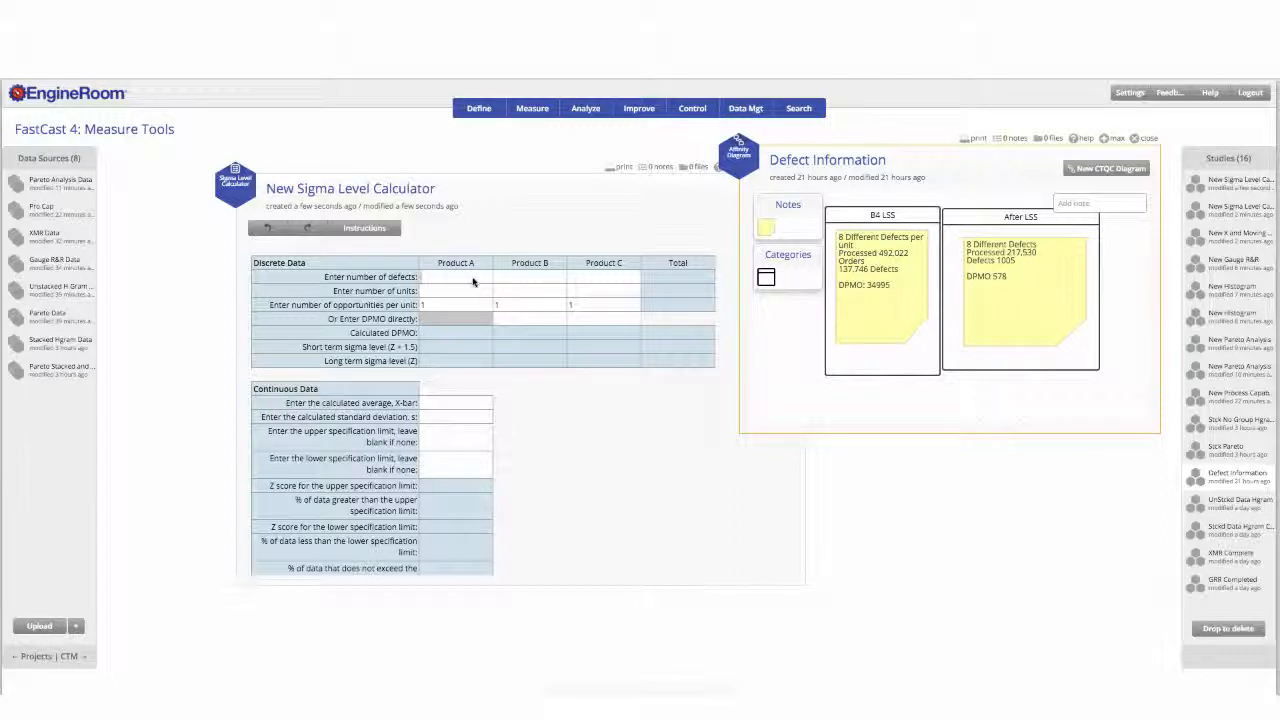
text(137746)
click(490, 293)
text(492022)
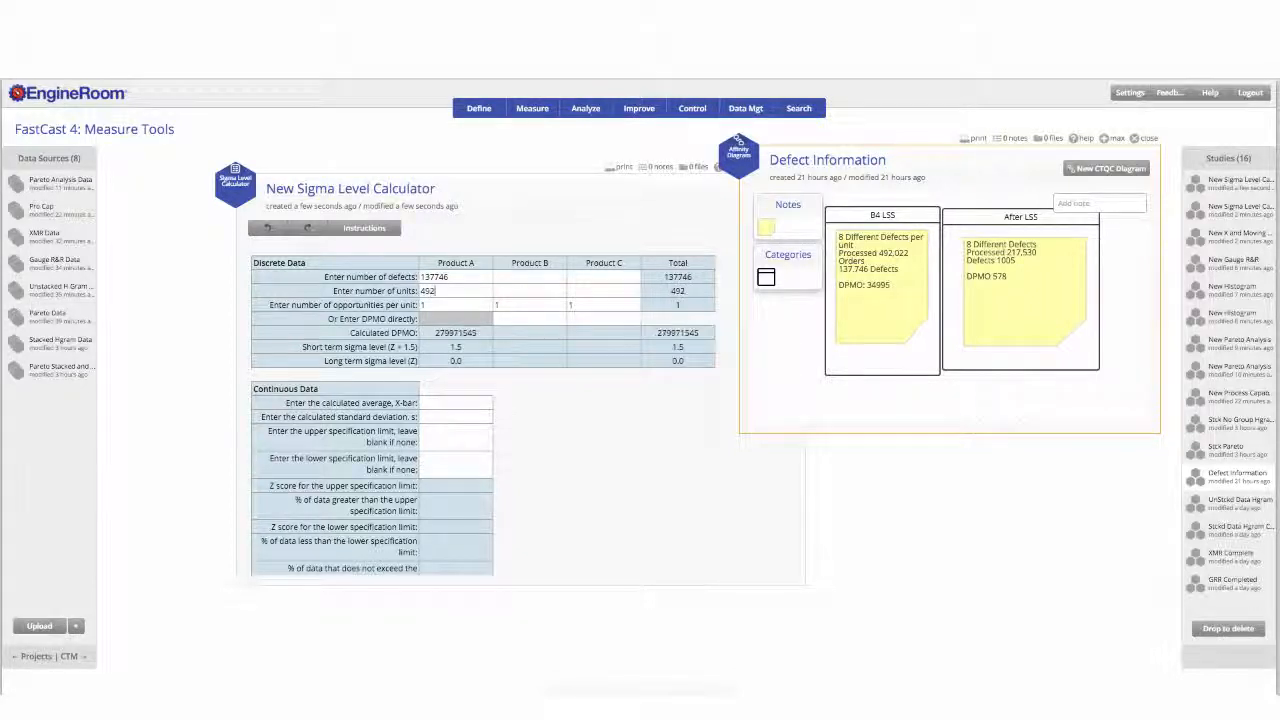
click(442, 308)
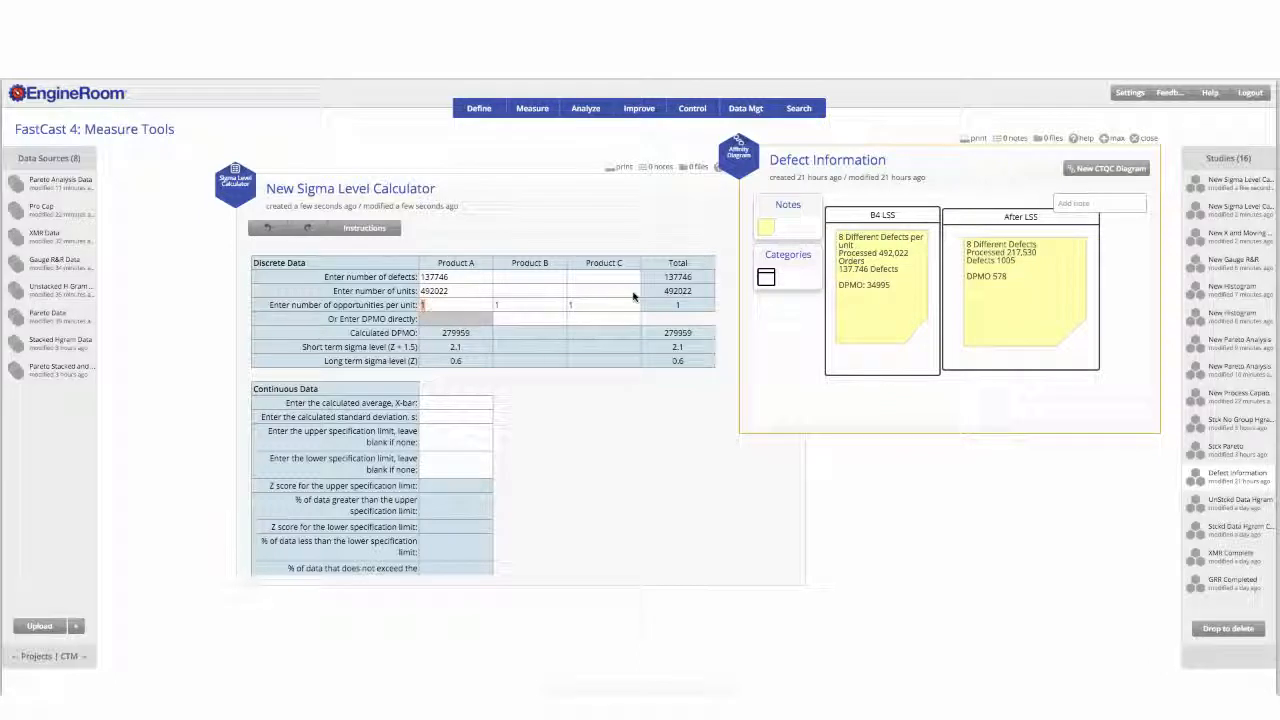
text(8)
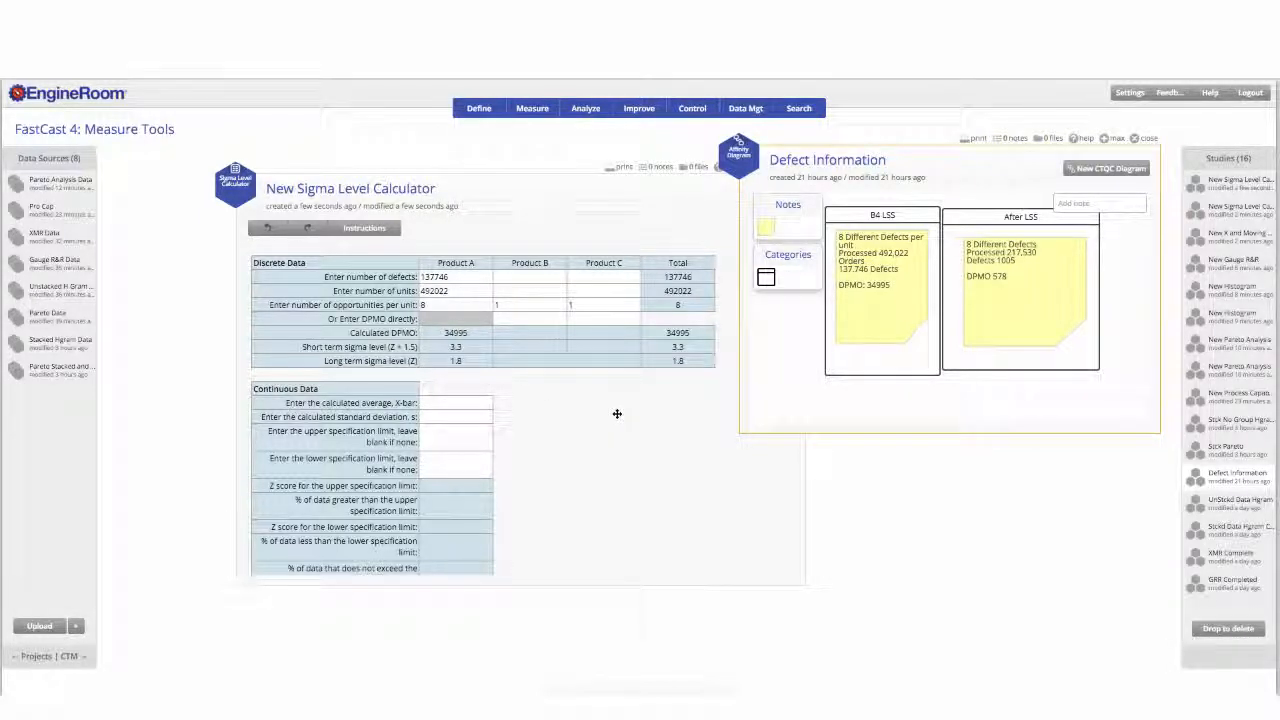
click(1133, 141)
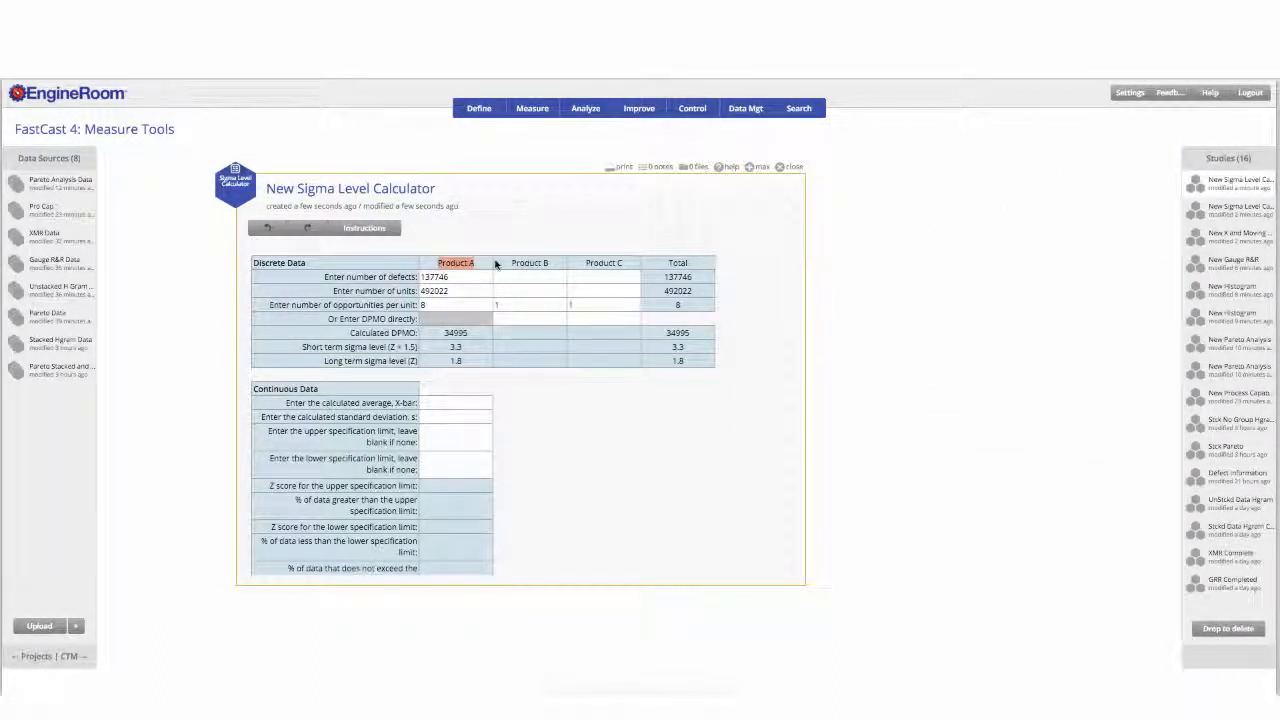
- Rename the Product A column heading to Product Name and close the Sigma Level Calculator
text(duct Name)
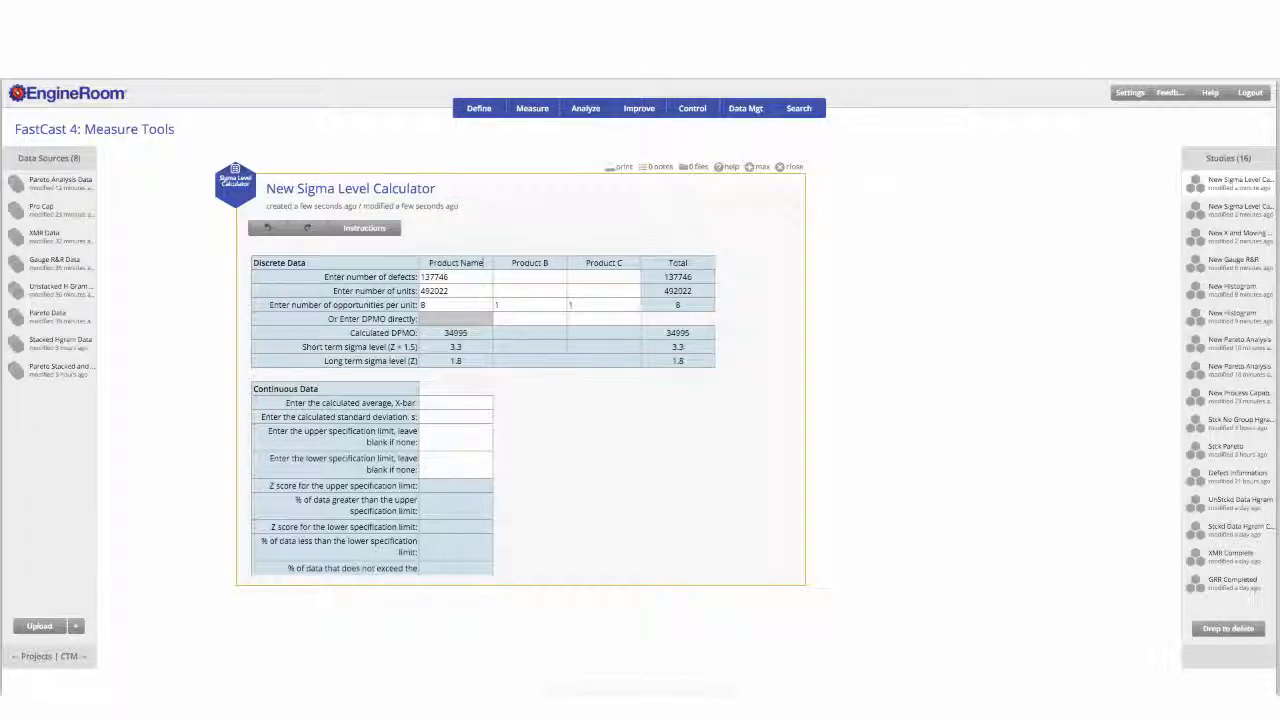
click(520, 278)
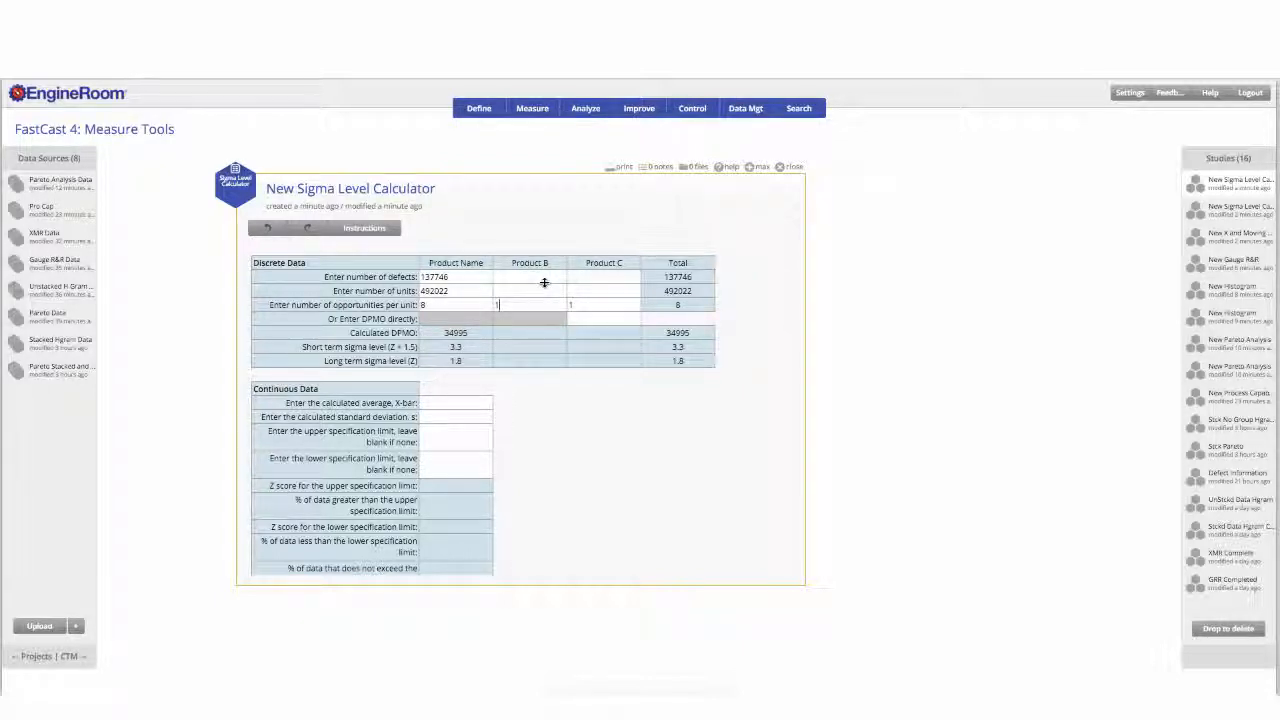
click(780, 167)
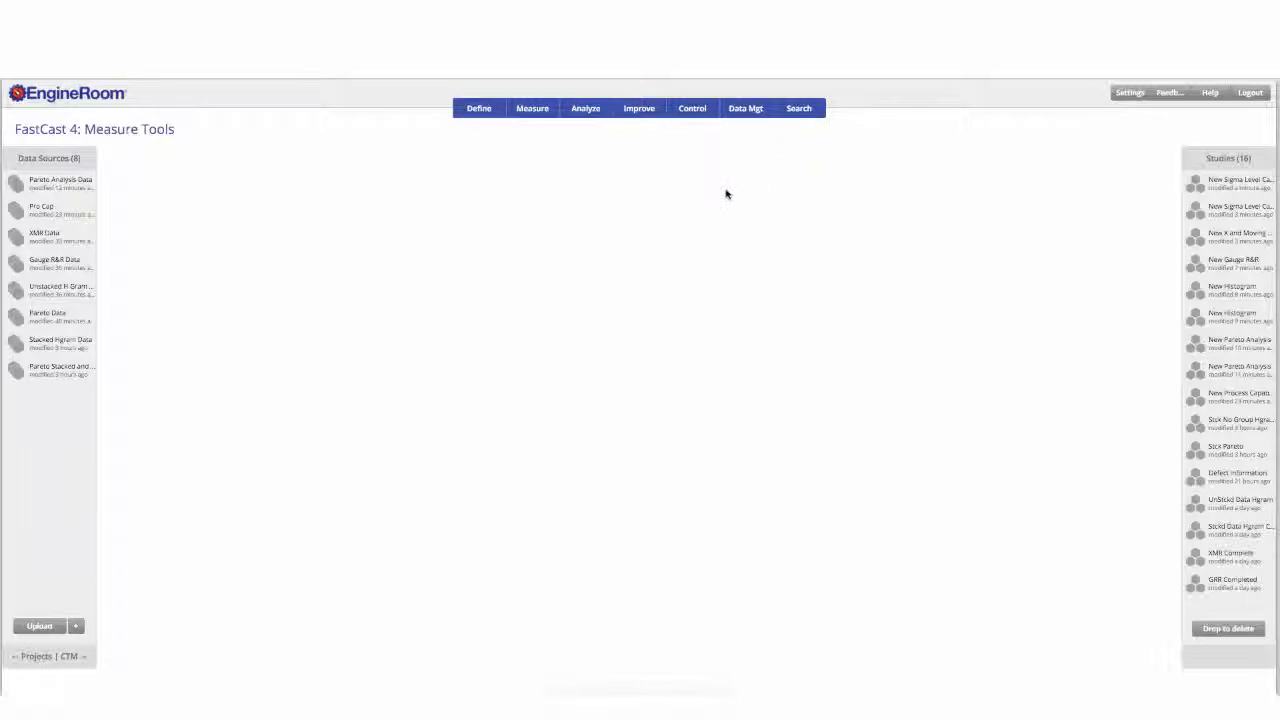